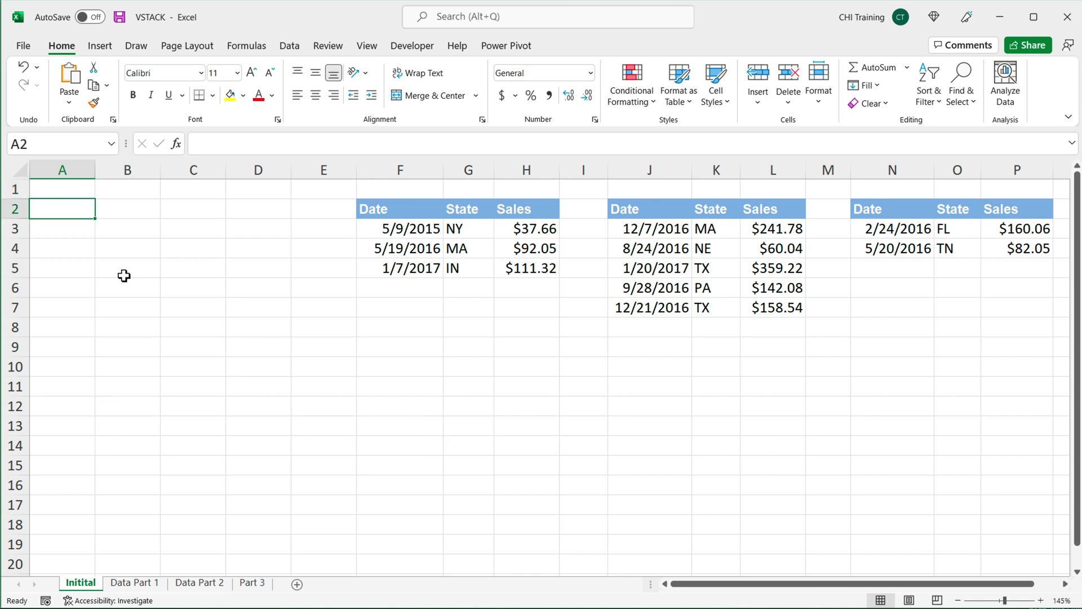
Enter =VSTACK(F3:H5,J3:L7) in A3, spilling eight stacked rows into A3:C10
left_click_drag(437, 229, 592, 269)
left_click_drag(667, 229, 783, 307)
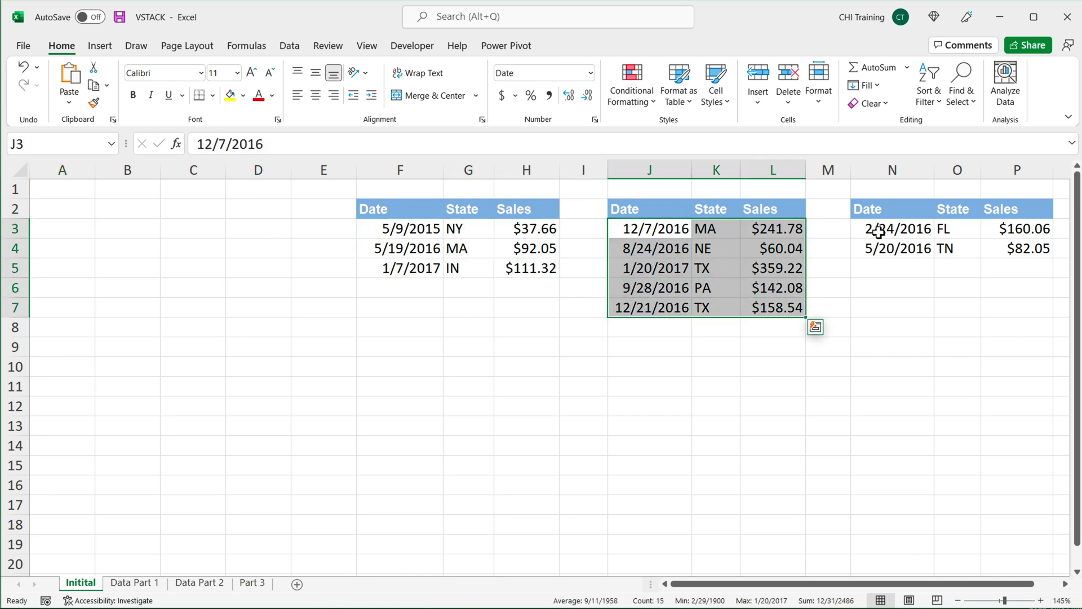
left_click_drag(871, 208, 1026, 269)
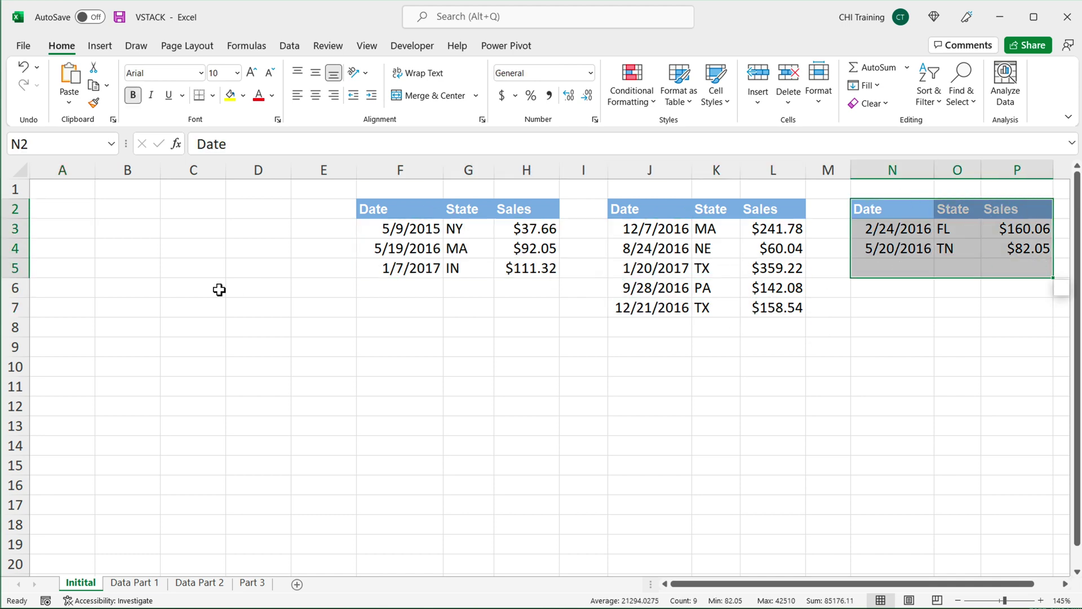
left_click(76, 234)
type("=VST")
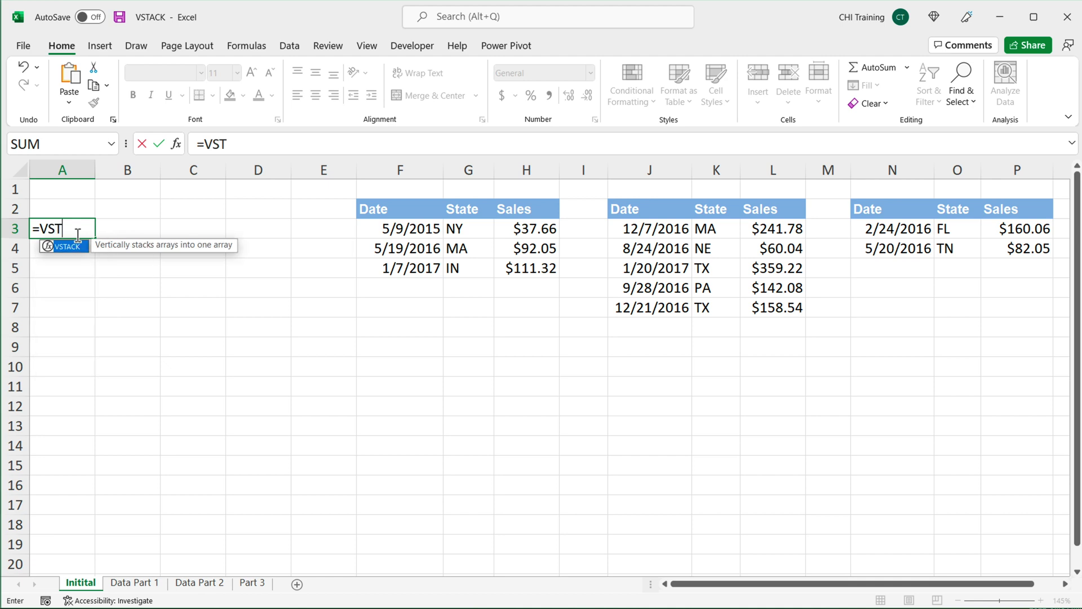
key("Tab")
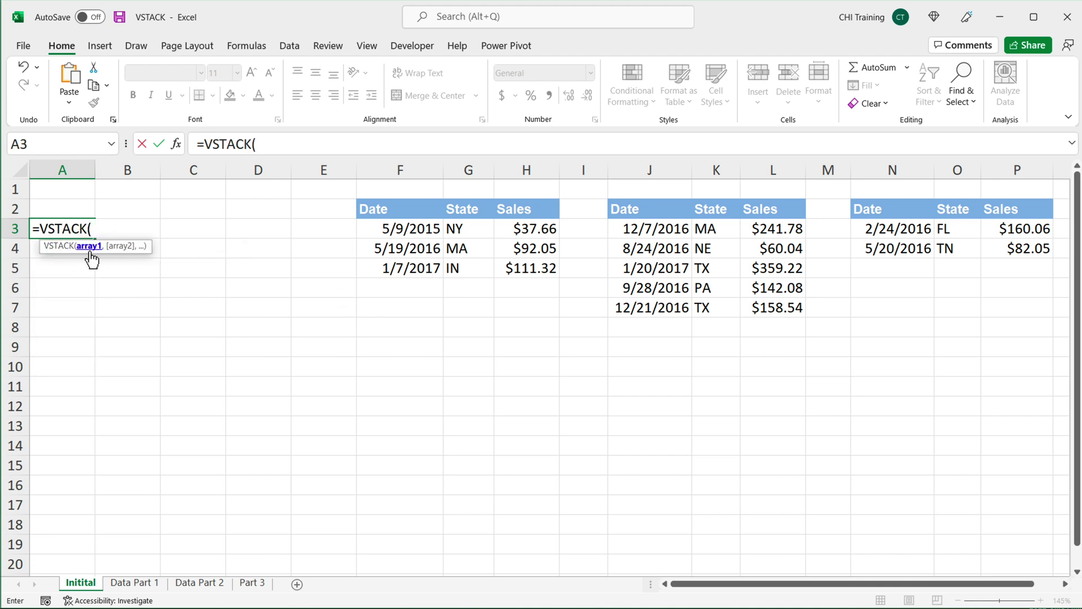
left_click_drag(410, 234, 524, 271)
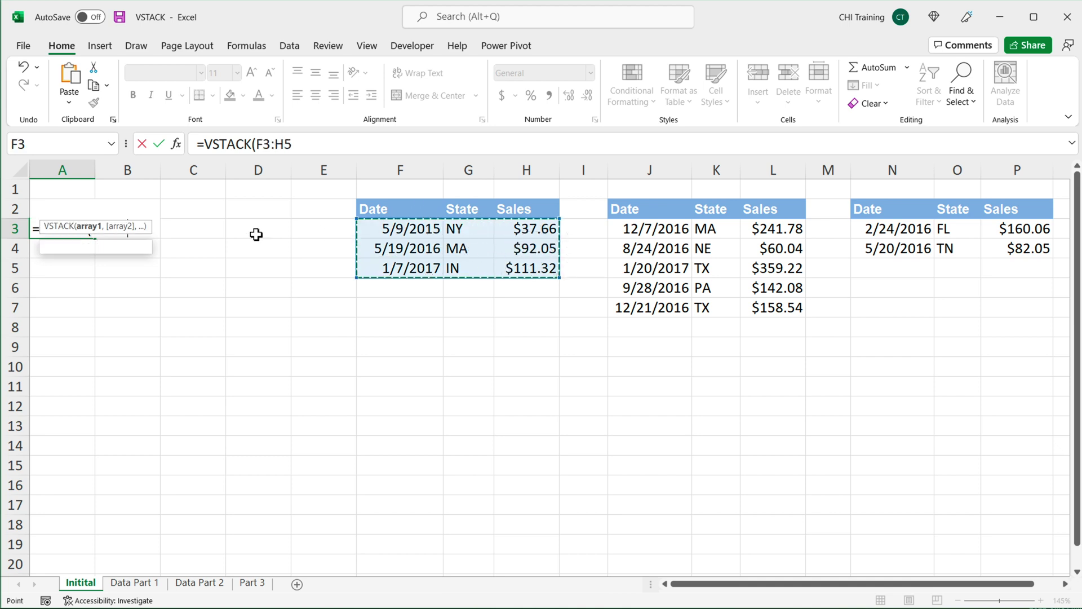
left_click_drag(149, 228, 150, 309)
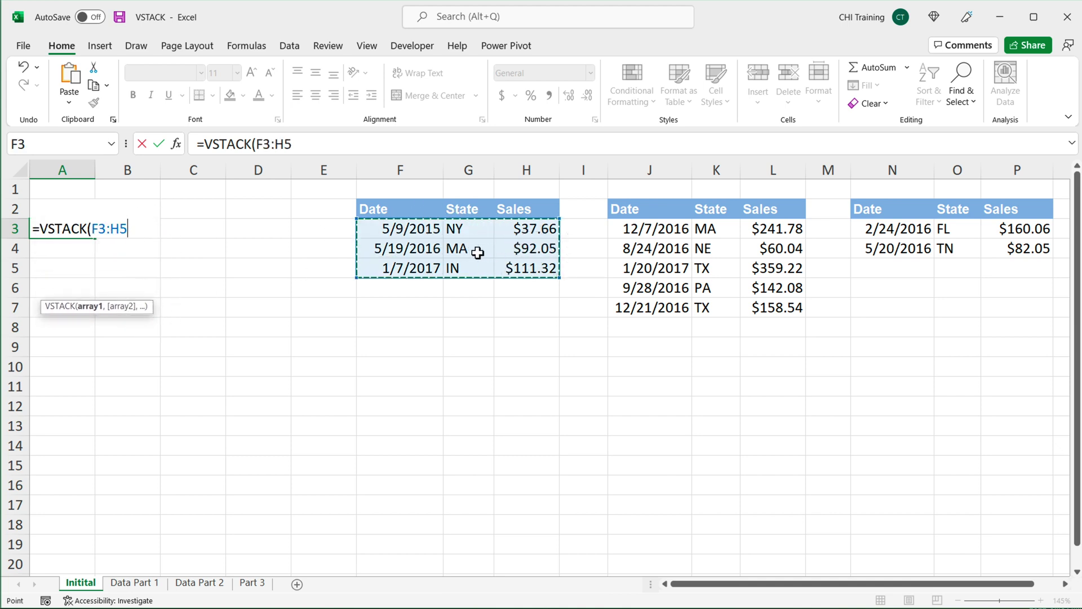
type(",")
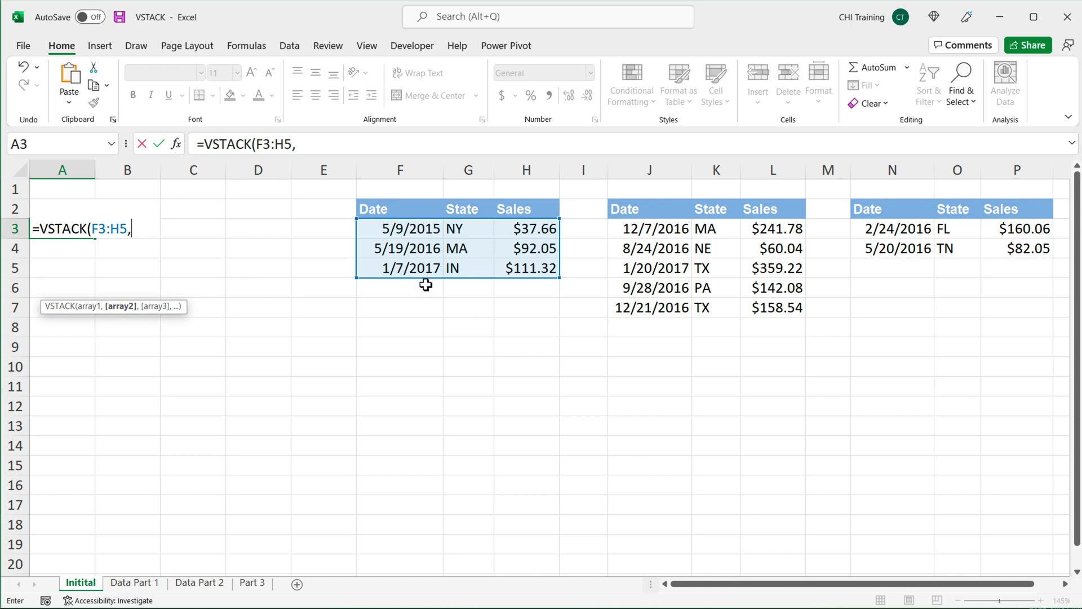
left_click_drag(641, 231, 777, 316)
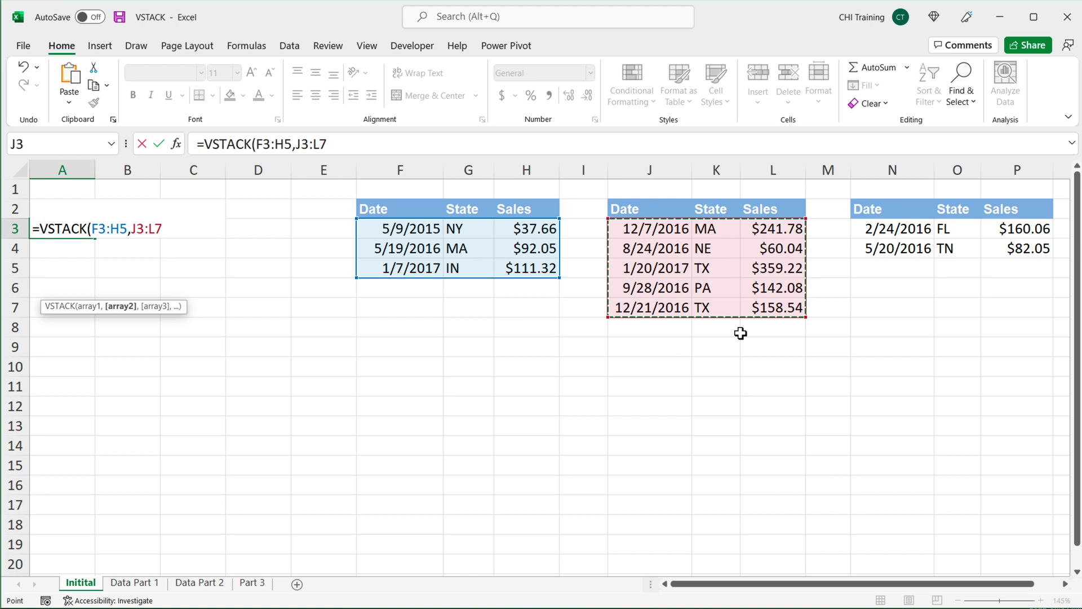
type(")")
key("Return")
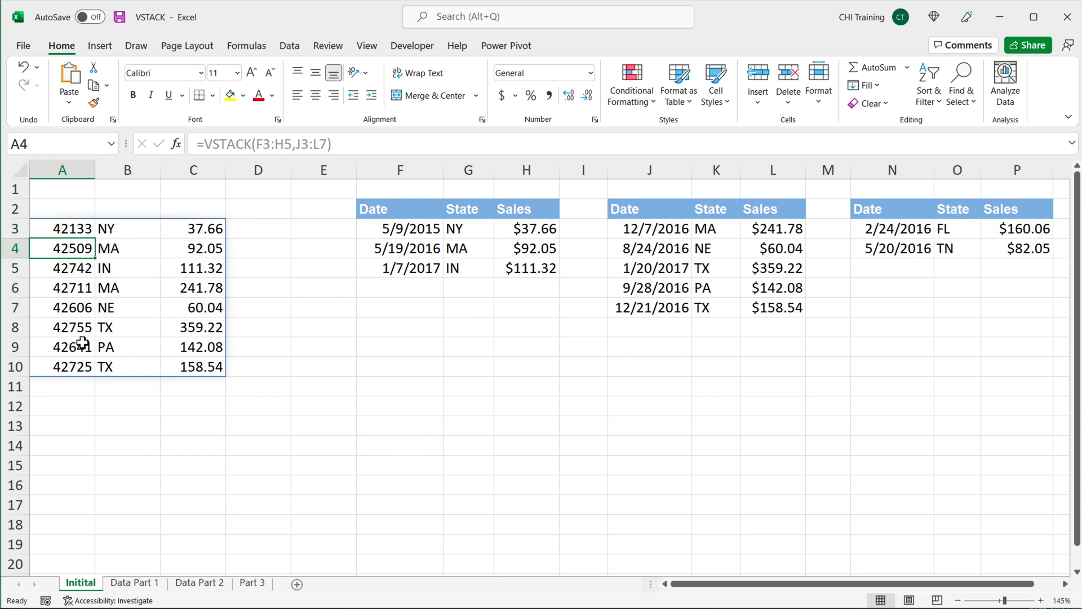
Format column A as Short Date
left_click(77, 177)
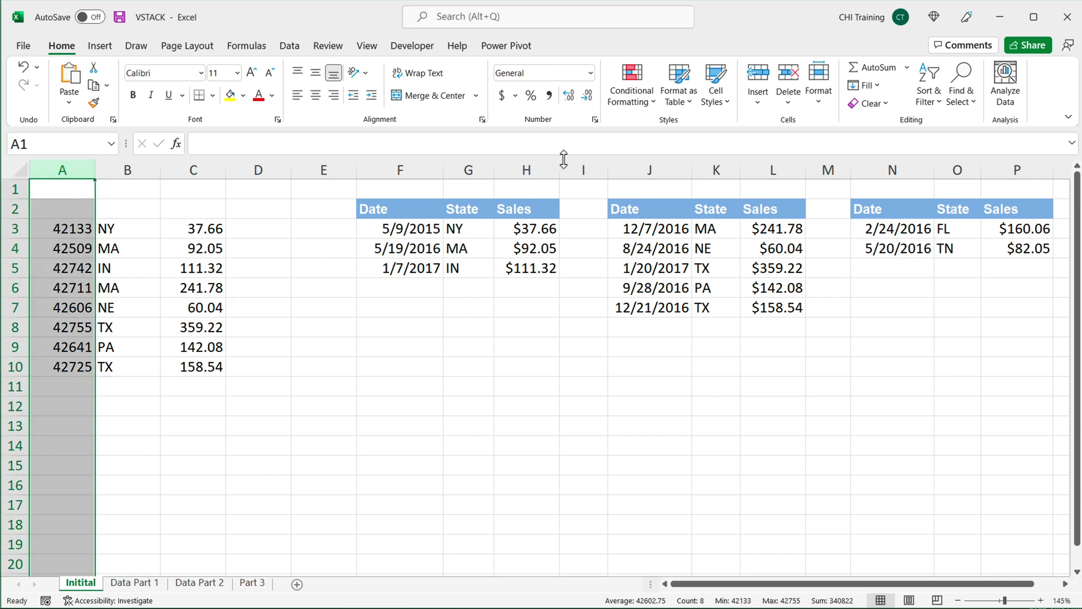
left_click(590, 73)
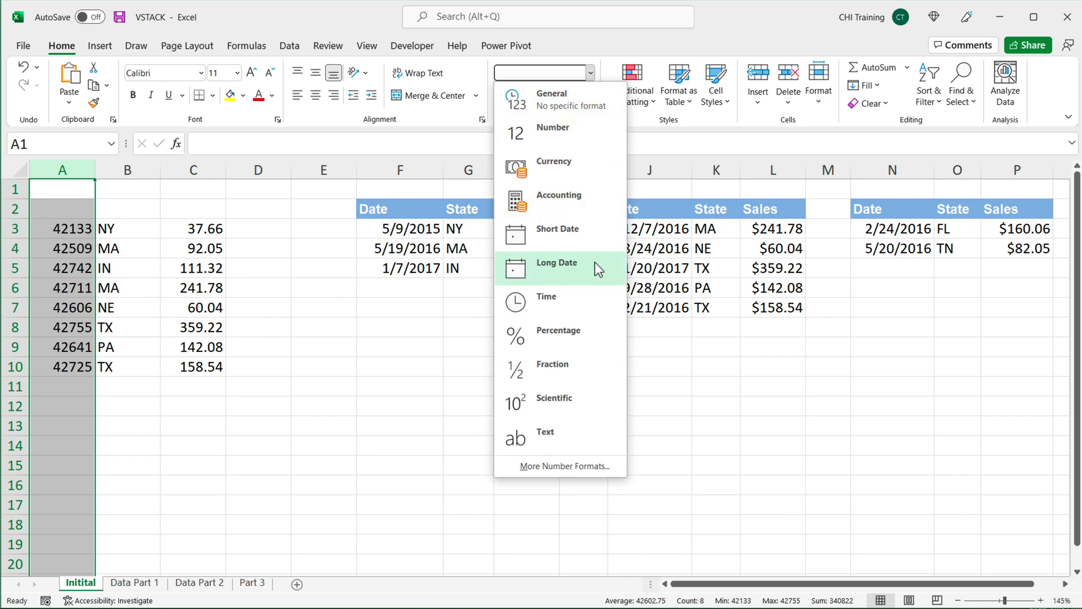
left_click(575, 234)
Append N3:P4 to A3's formula so it reads =VSTACK(F3:H5,J3:L7,N3:P4)
left_click(61, 235)
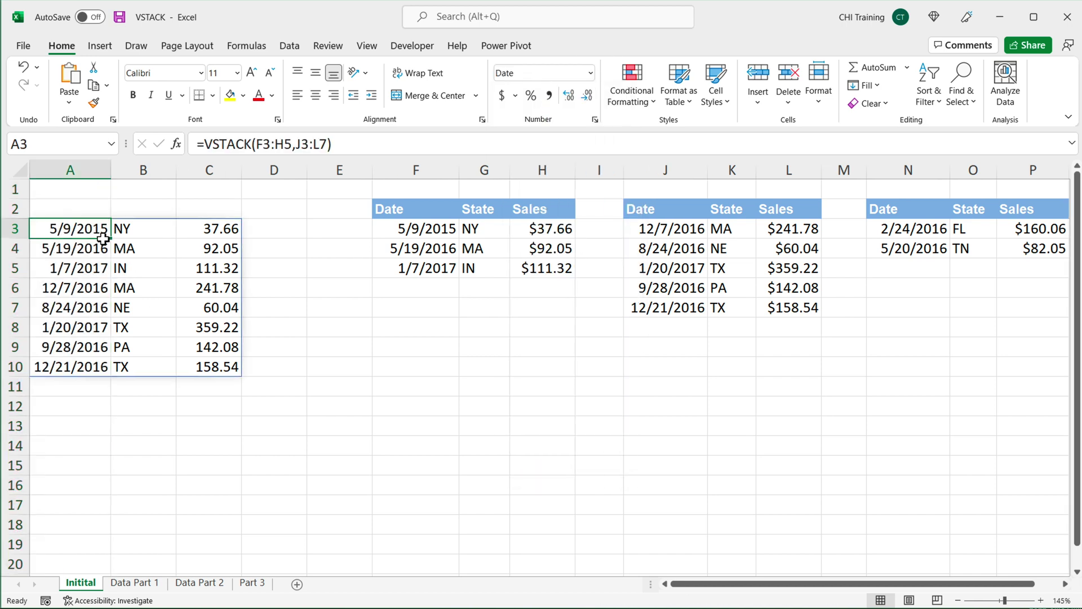
left_click_drag(887, 227, 1039, 251)
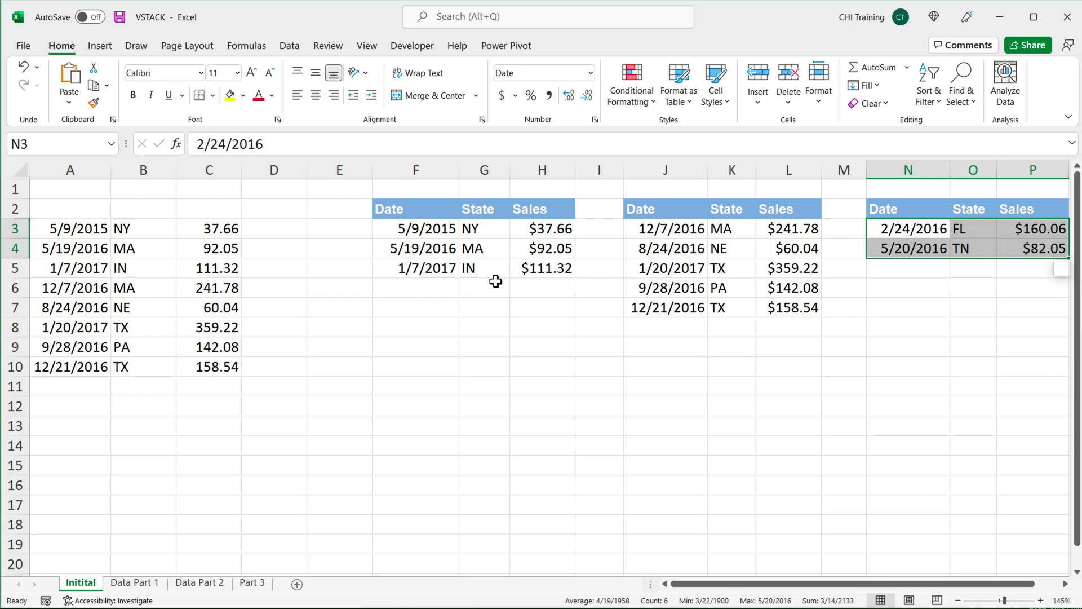
left_click(76, 231)
double_click(76, 231)
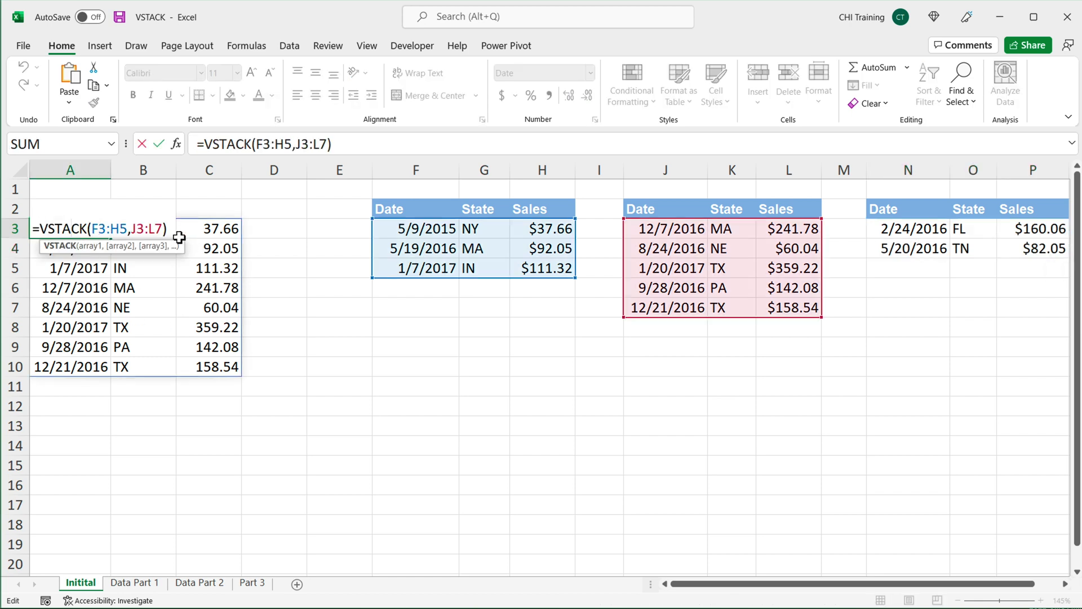
type(",")
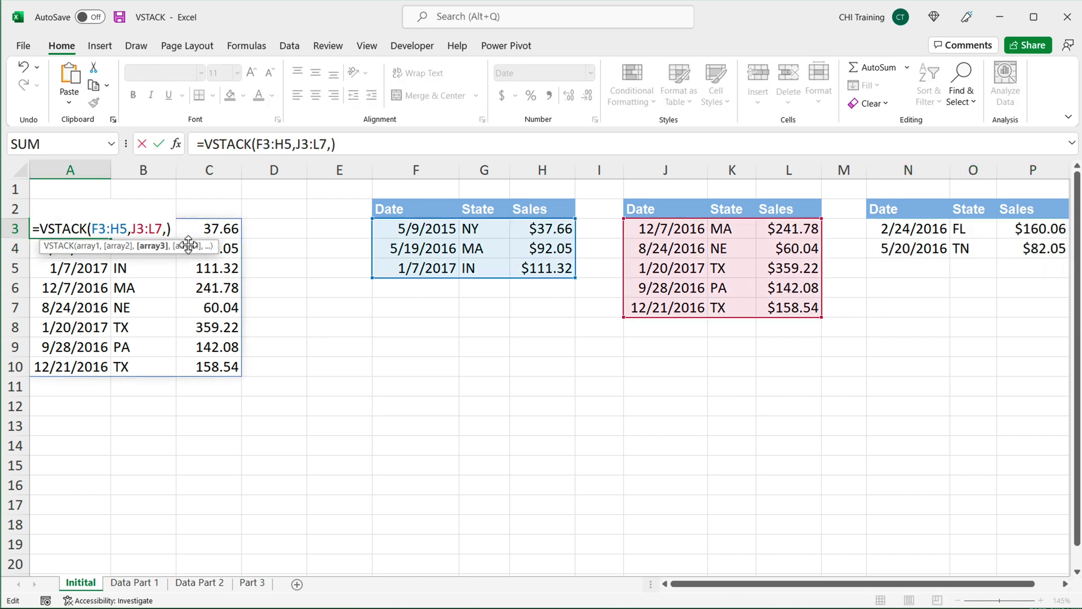
left_click_drag(894, 230, 1049, 250)
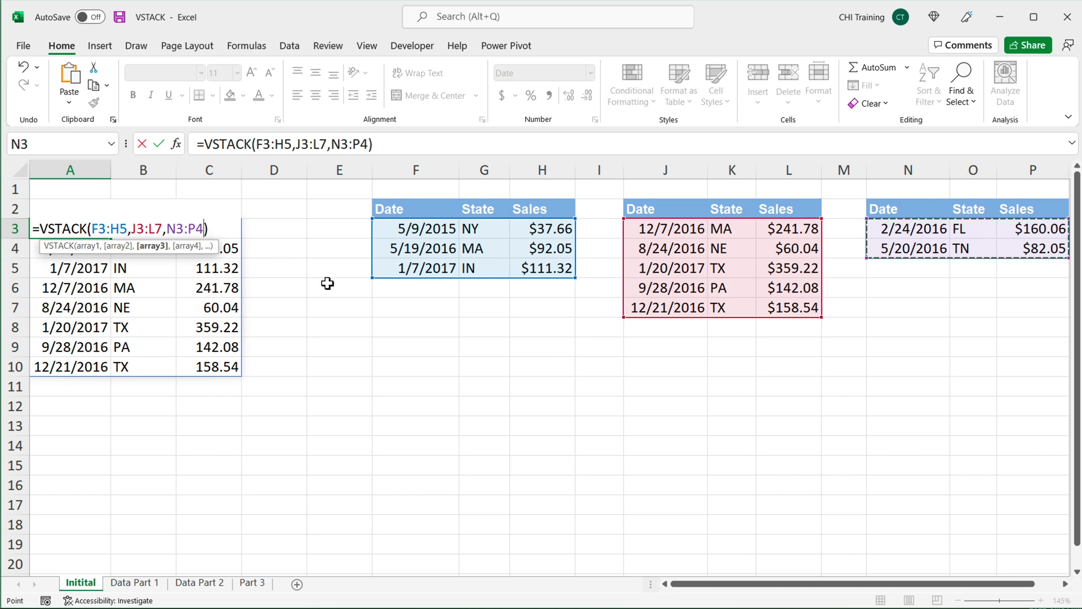
key("Return")
left_click_drag(75, 231, 213, 407)
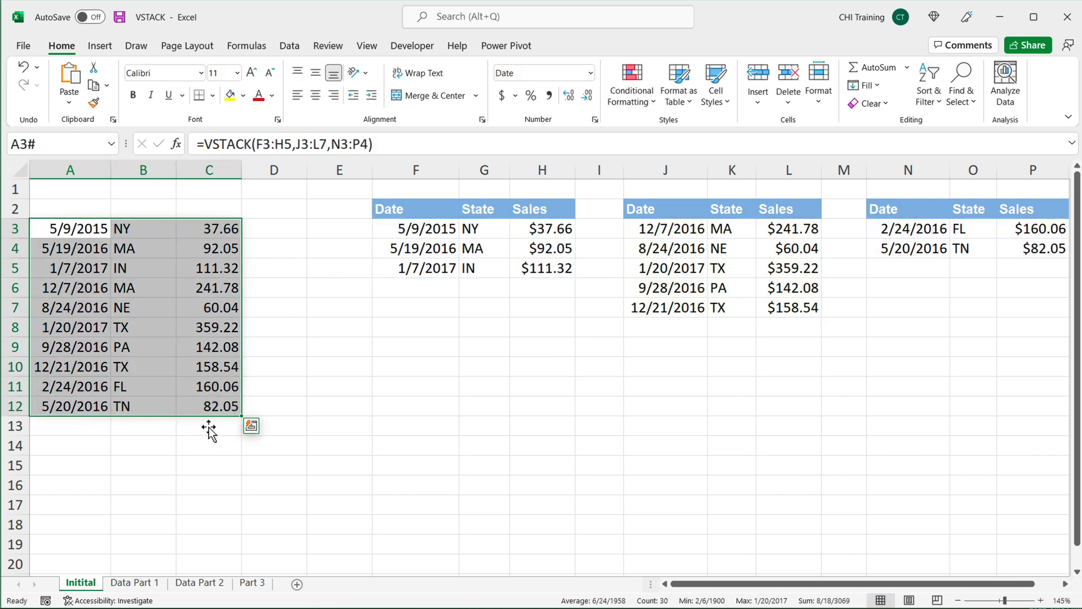
Cut A3's formula back to two ranges, using J3:K7 as the second range
left_click(81, 237)
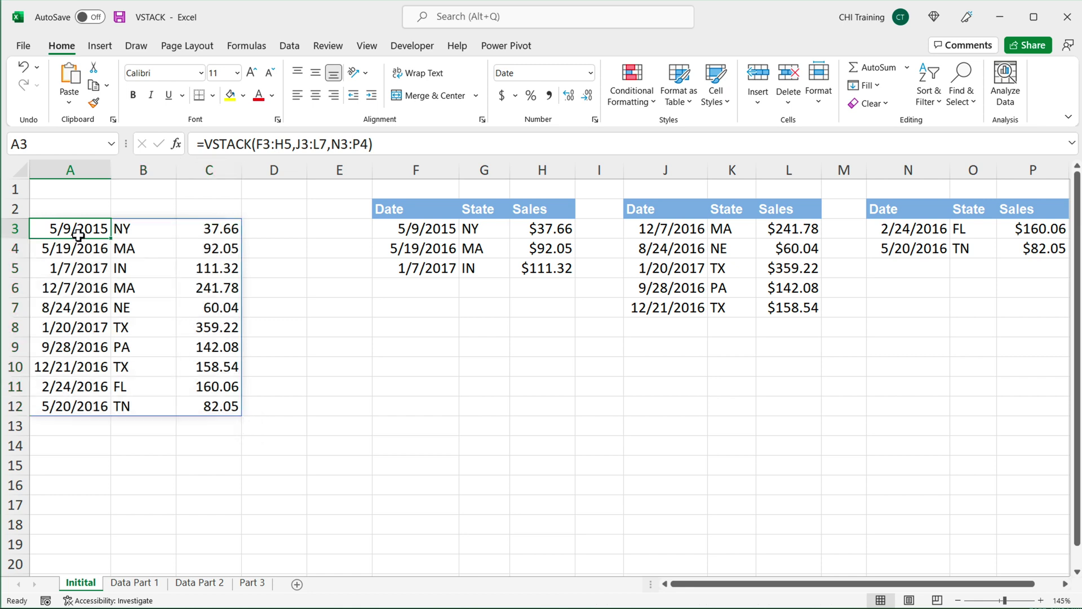
double_click(78, 235)
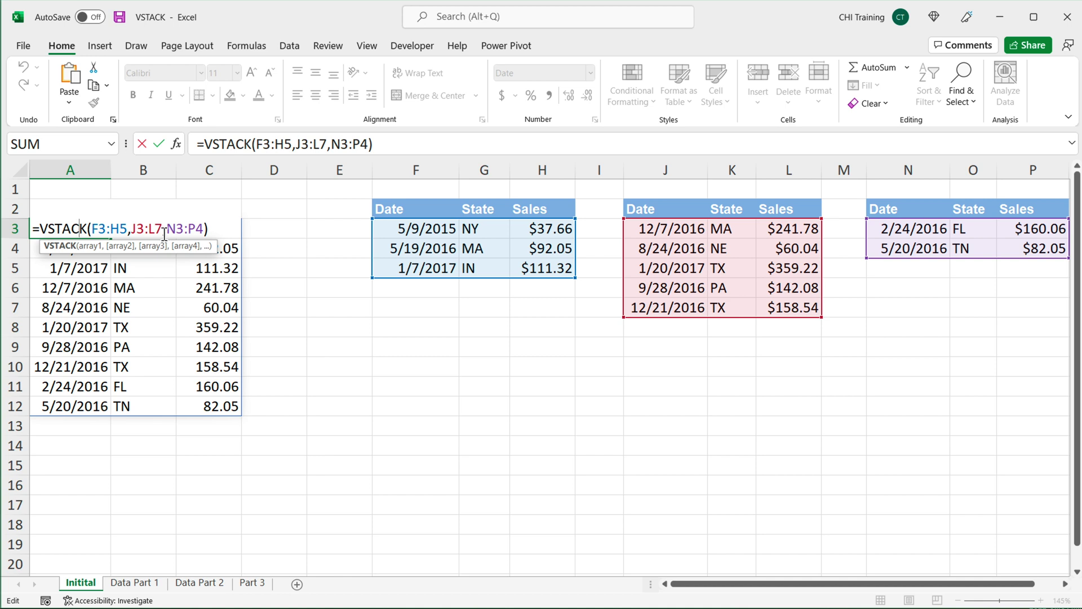
left_click_drag(131, 229, 223, 232)
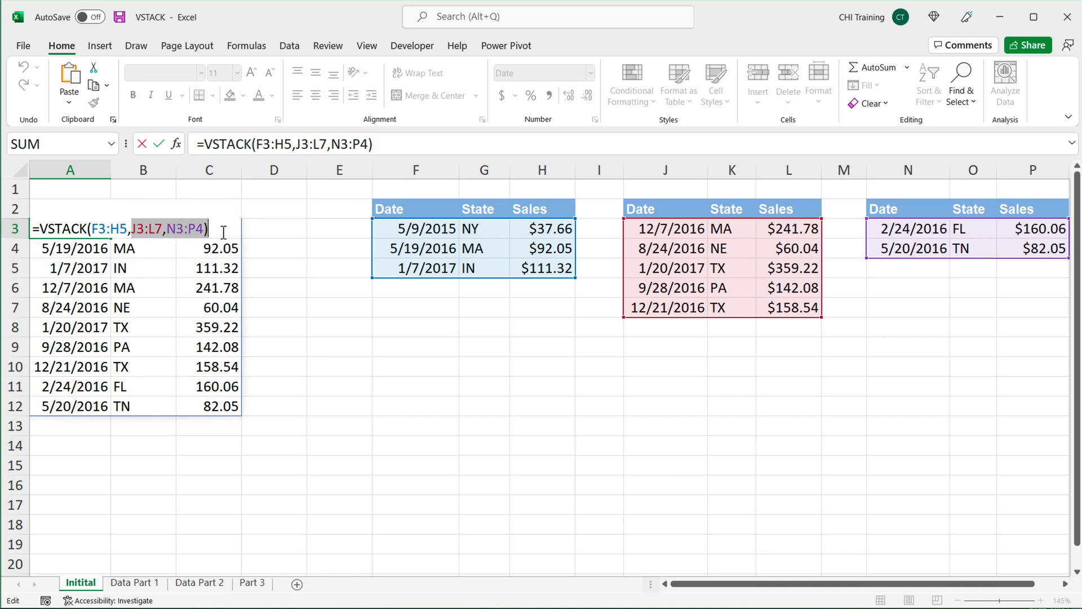
key("BackSpace")
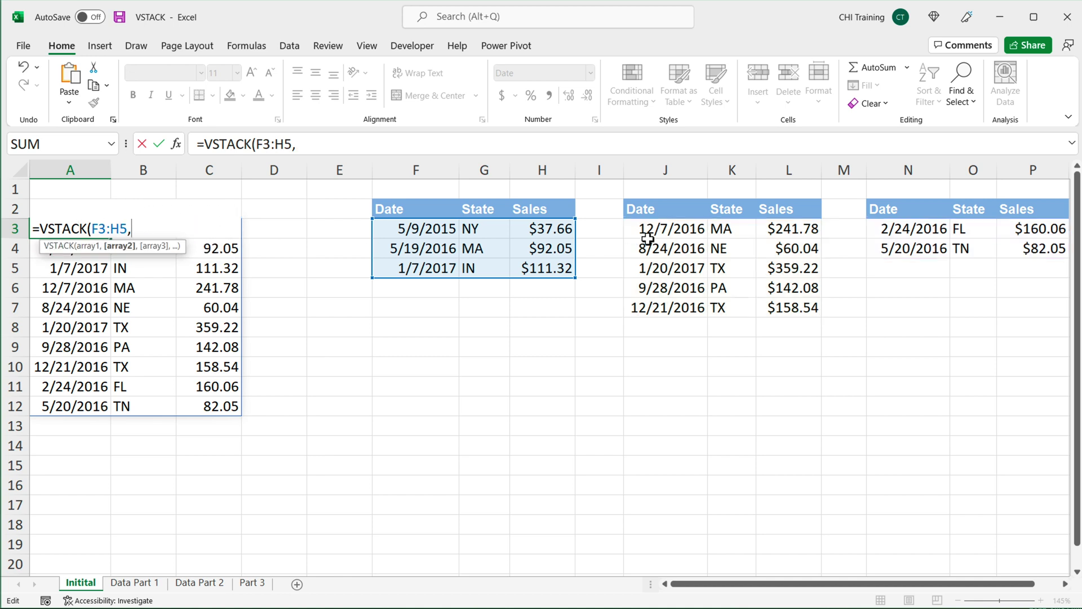
left_click_drag(662, 231, 727, 307)
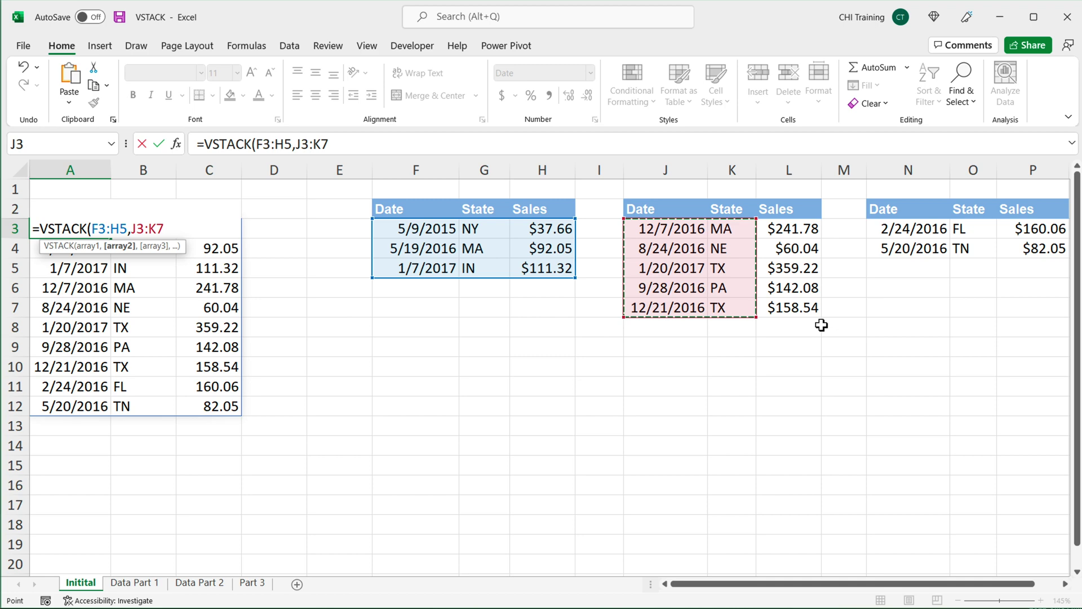
type(")")
key("Return")
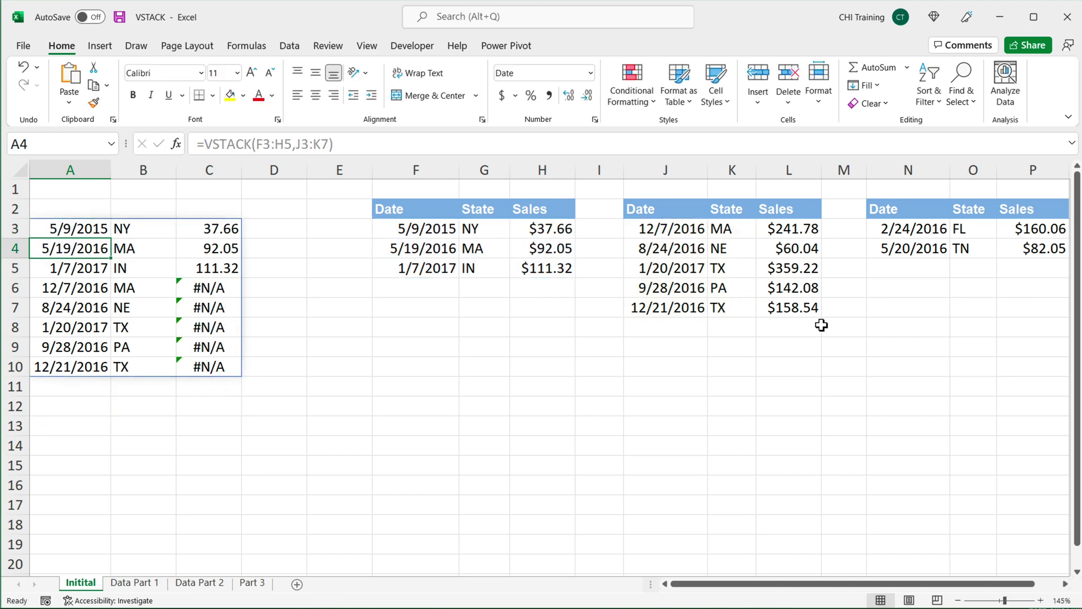
Replace the J3:K7 reference with J3:L7 to clear the #N/A results in column C
left_click_drag(88, 233, 209, 365)
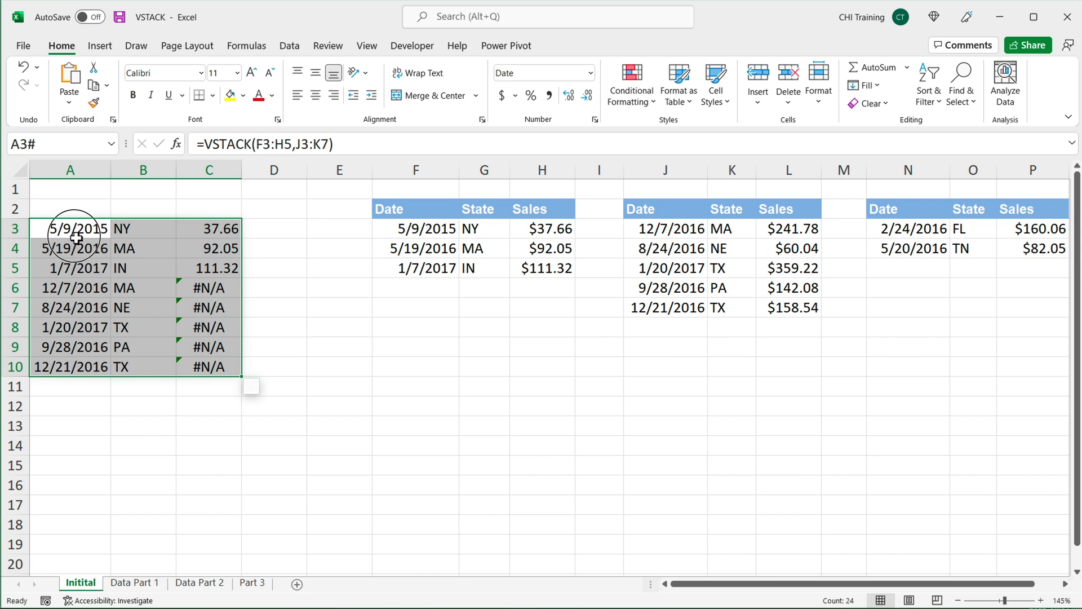
left_click_drag(74, 228, 188, 235)
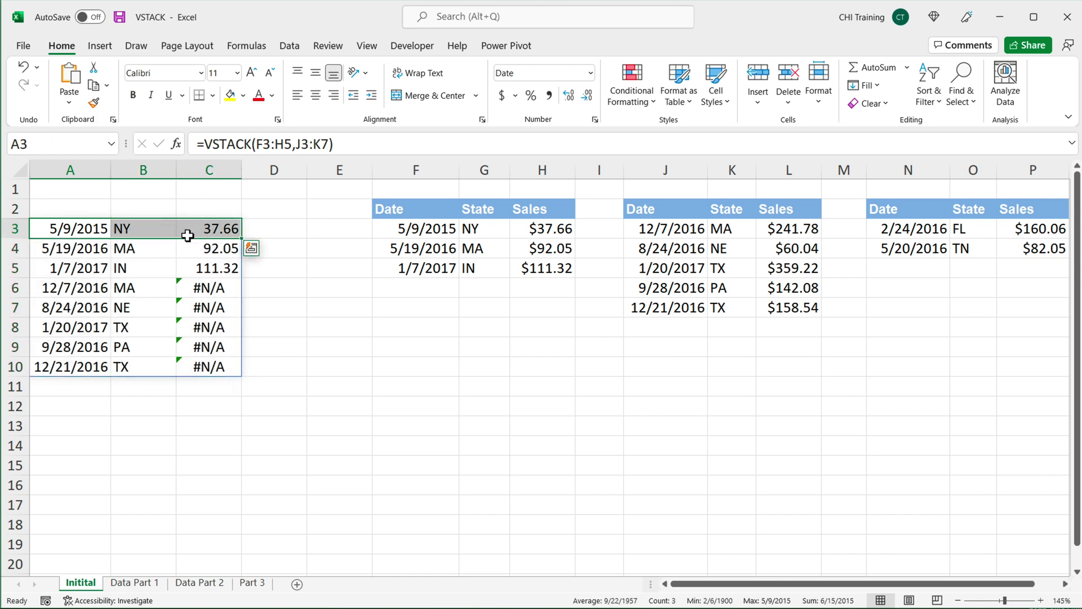
left_click(428, 231)
left_click_drag(478, 232, 558, 267)
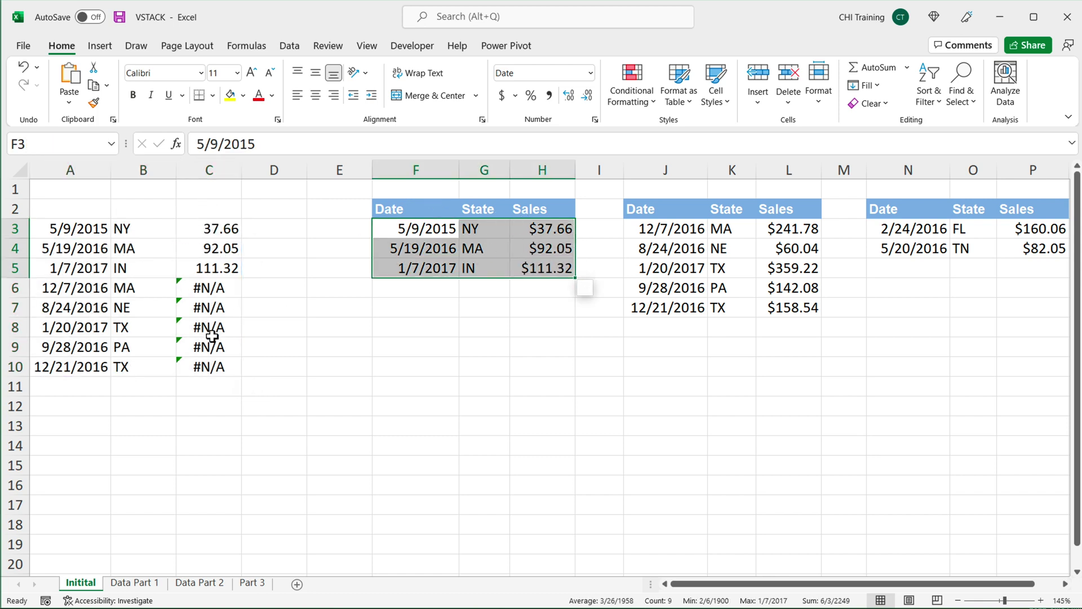
left_click_drag(215, 290, 215, 368)
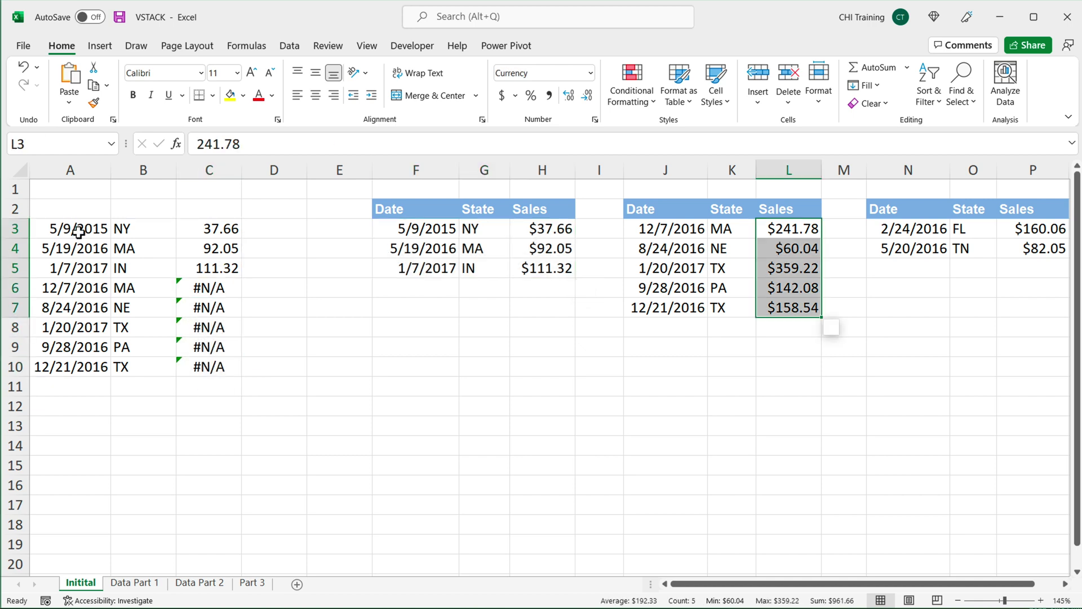
double_click(78, 231)
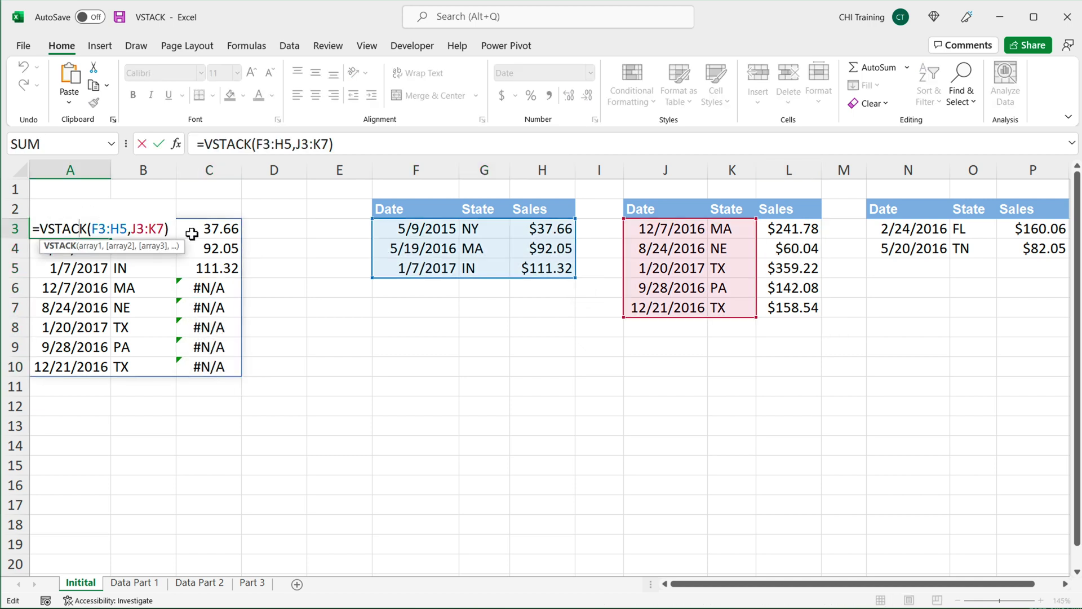
left_click_drag(166, 229, 130, 229)
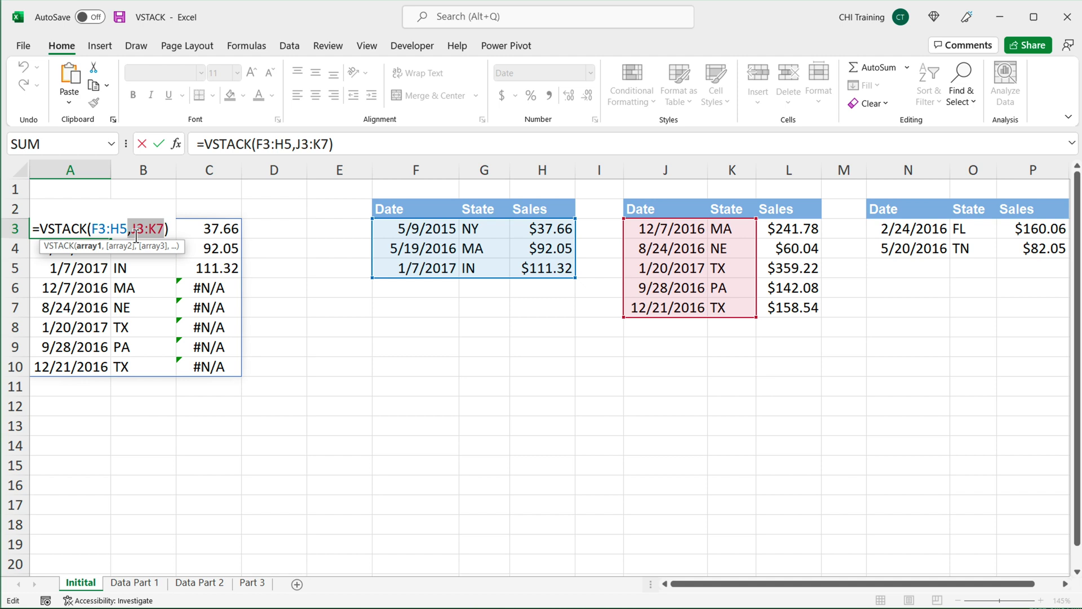
key("Delete")
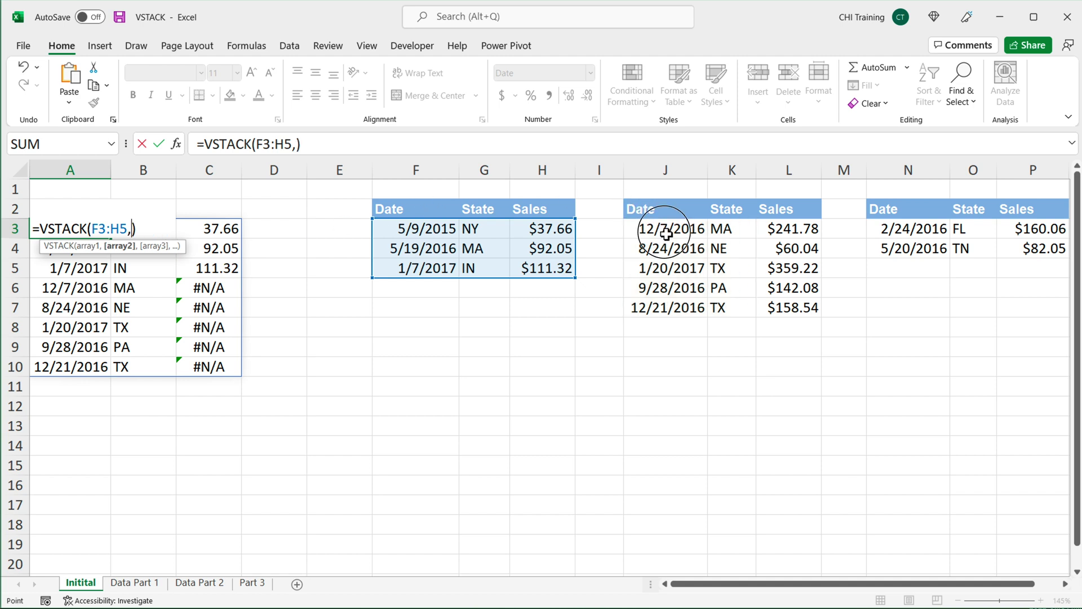
left_click_drag(665, 230, 804, 303)
key("Return")
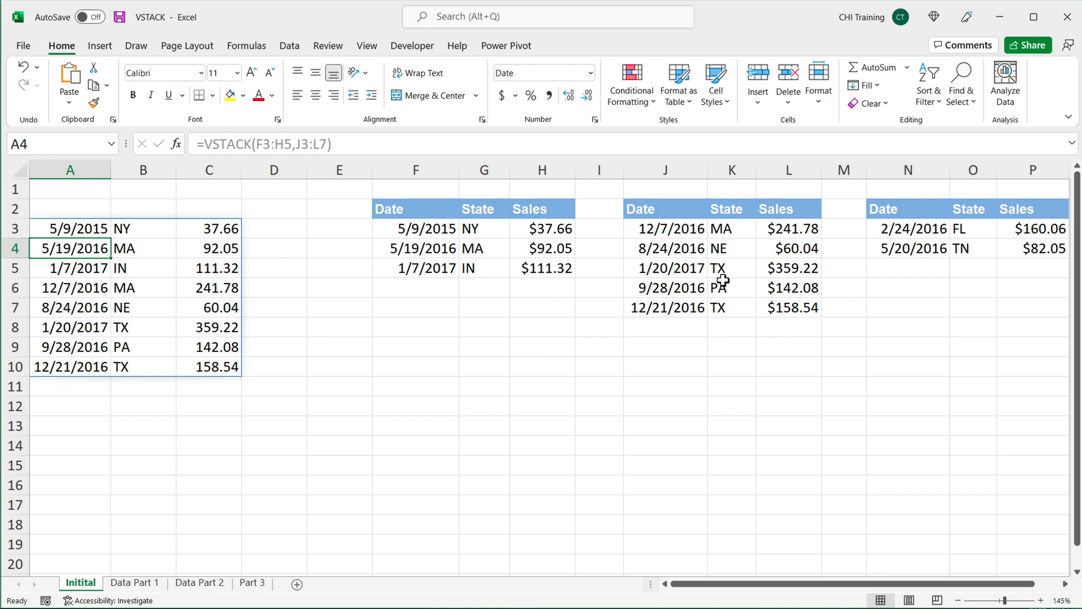
Clear the NE state in K4 and the PA state in K6
left_click(723, 249)
key("BackSpace")
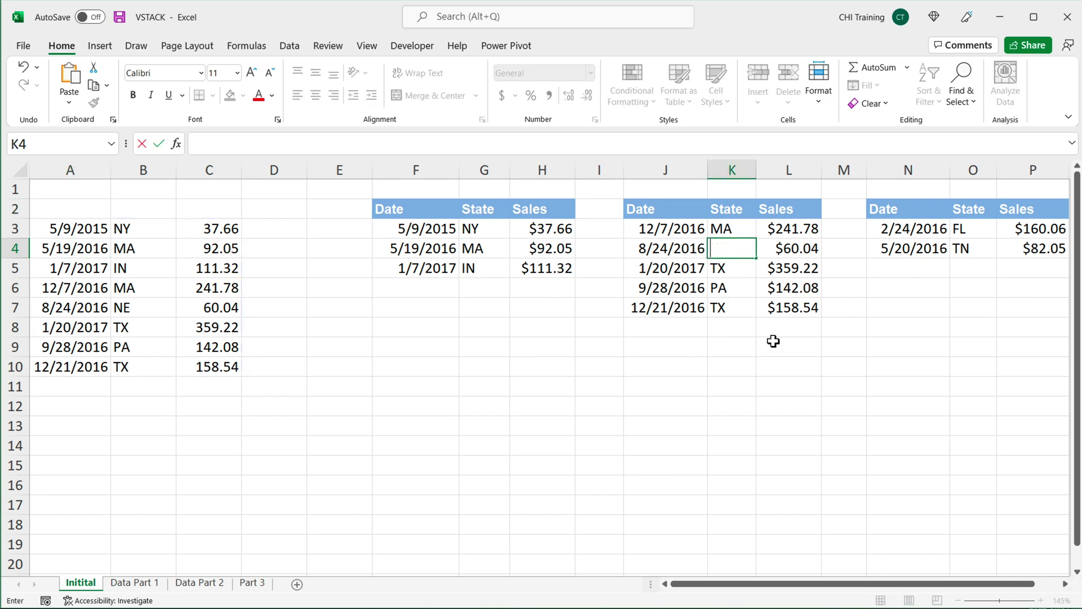
left_click(730, 287)
key("BackSpace")
left_click(639, 289)
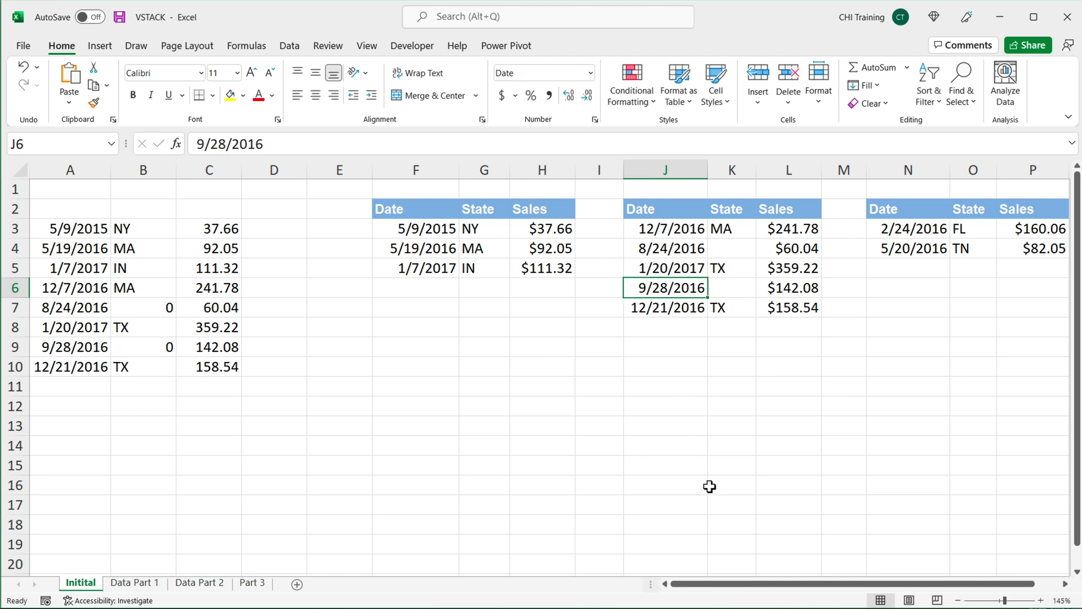
Check that B7 and B9 of the stacked list now show 0
left_click_drag(84, 229, 218, 367)
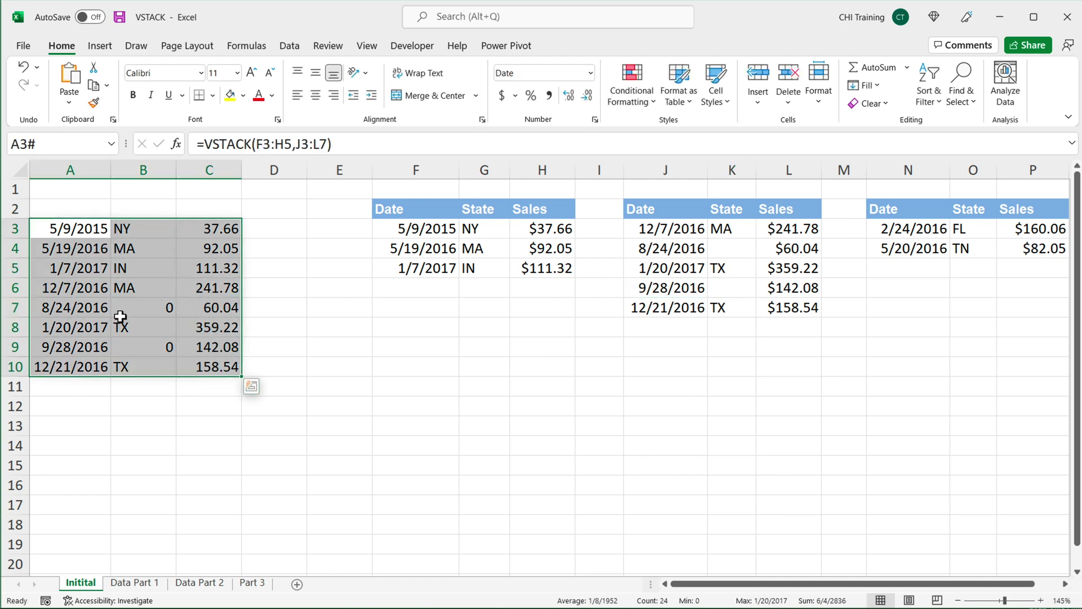
left_click_drag(101, 308, 222, 309)
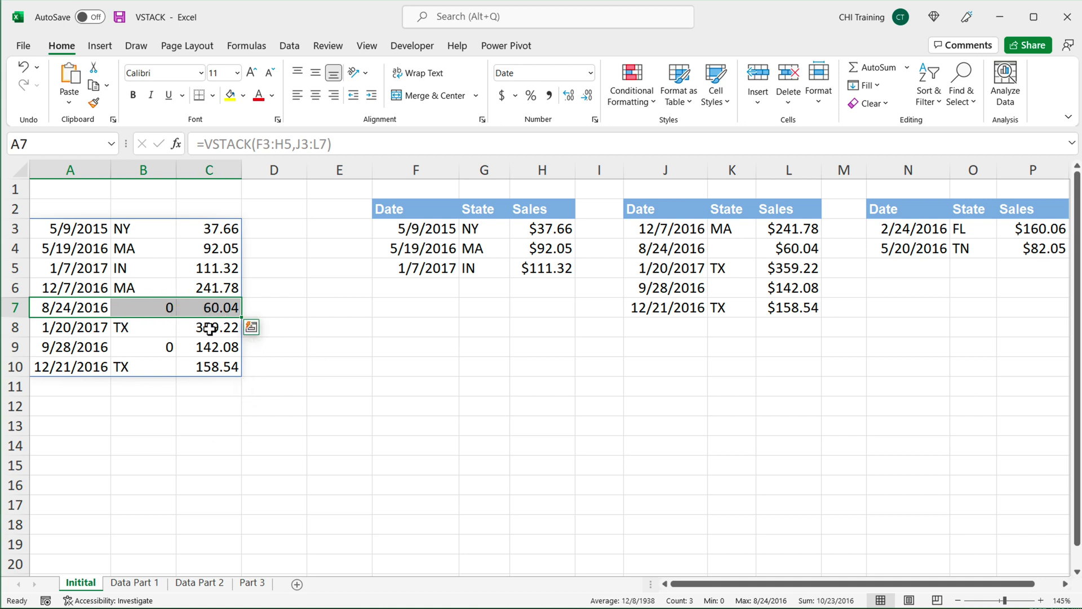
left_click(169, 307)
left_click(167, 350)
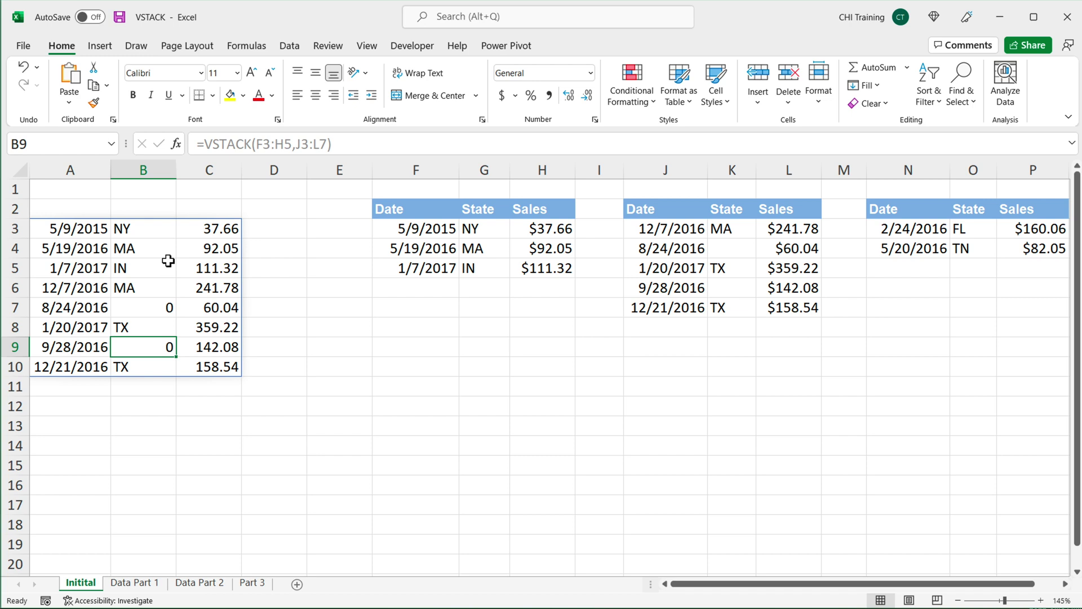
key("Up")
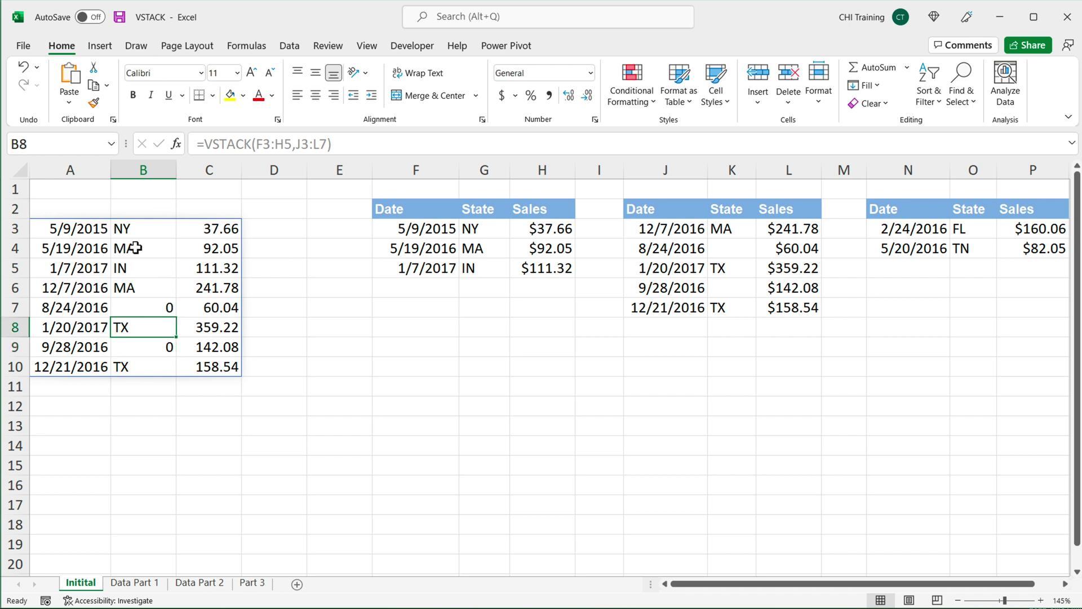
Wrap A3's first range as IF(F3:H5="","",F3:H5)
double_click(98, 229)
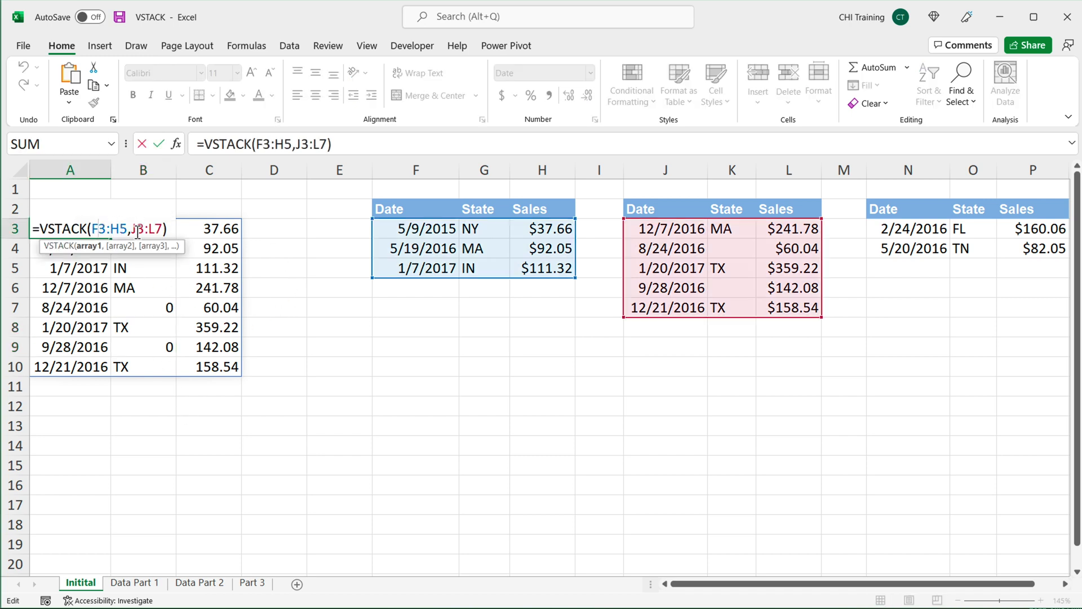
left_click(92, 230)
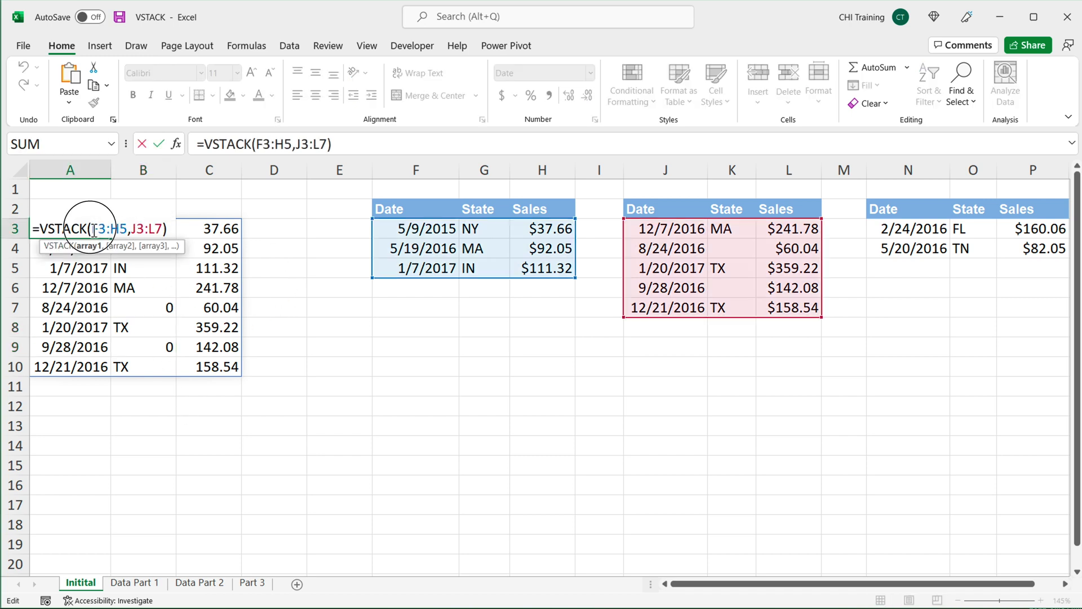
left_click(135, 229)
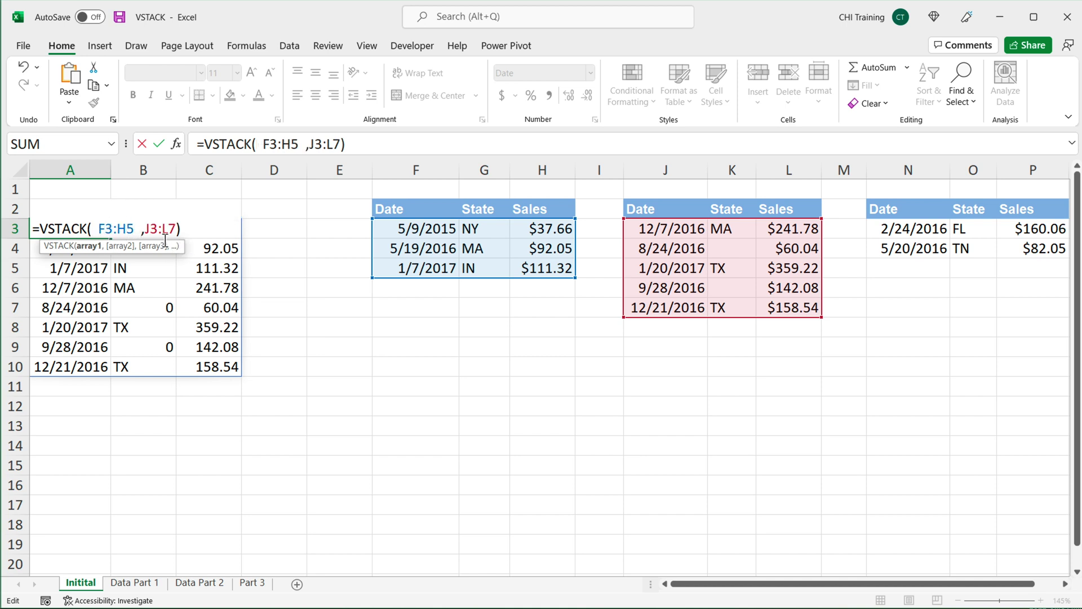
left_click(97, 229)
type("IF(")
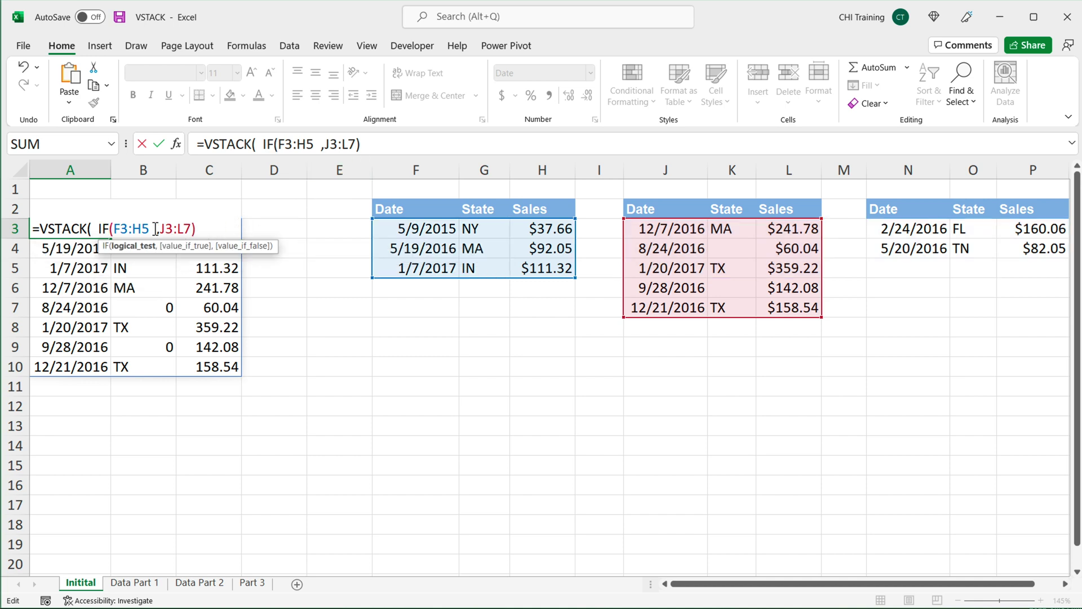
key("Right")
key("Right")
key("Right")
key("Right")
key("Right")
type("==\"\"")
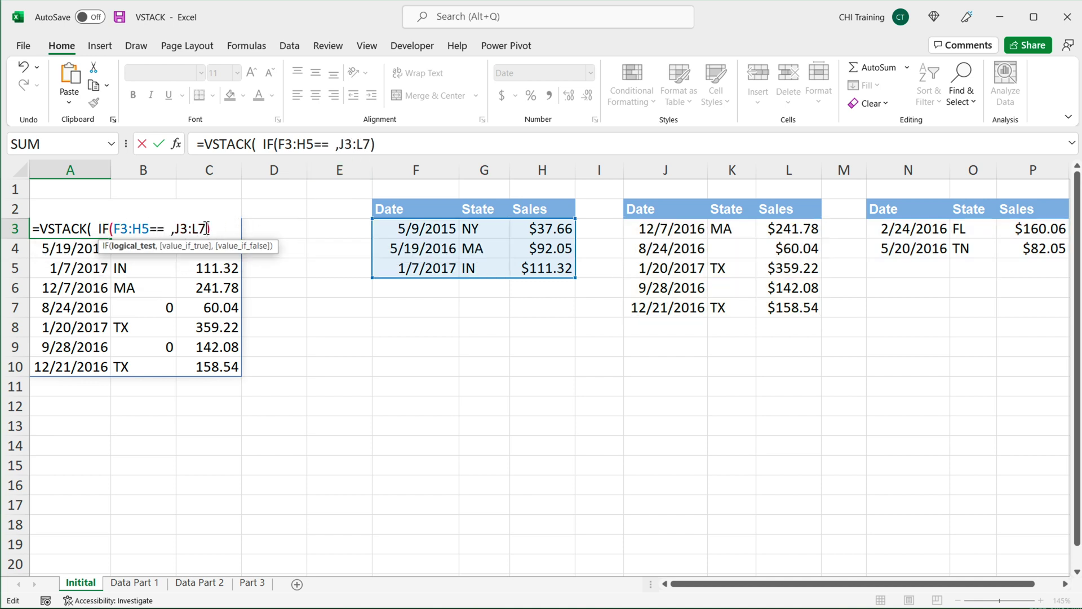
key("BackSpace")
key("BackSpace")
key("BackSpace")
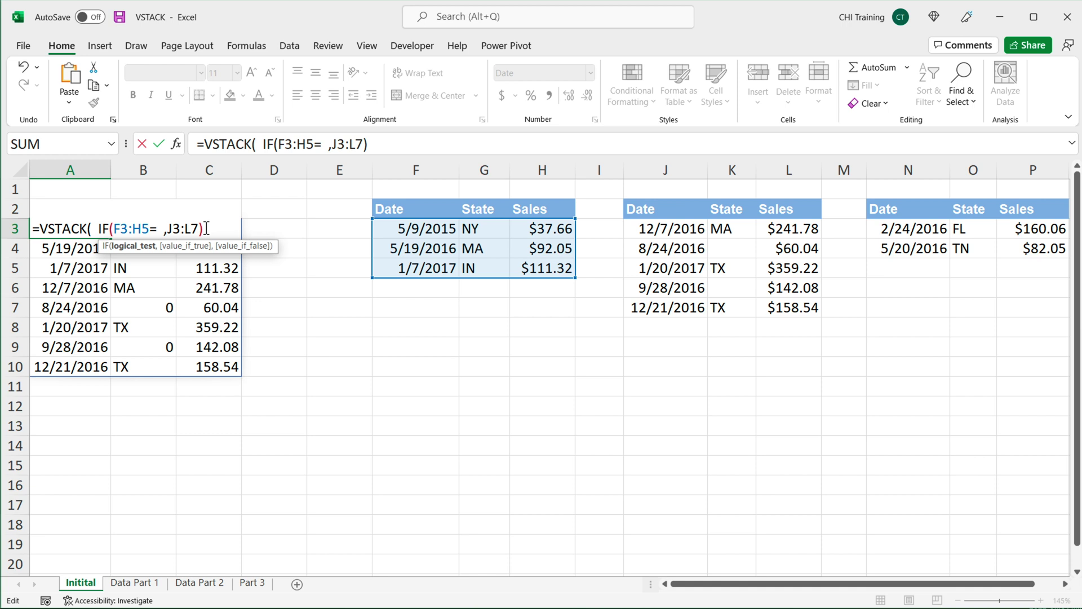
type("\"\"")
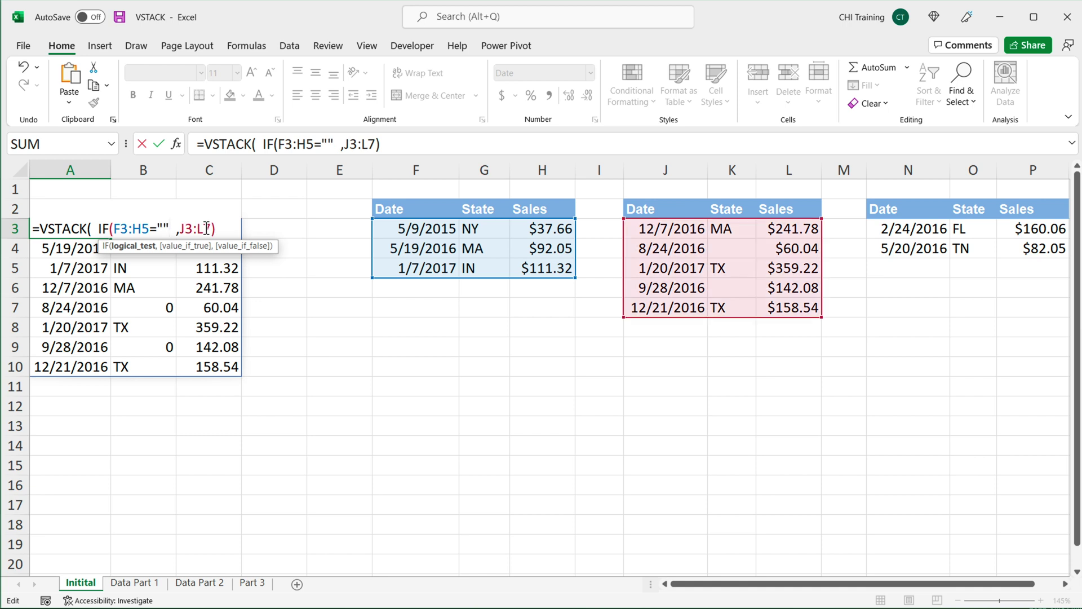
type(",")
type("\"\"")
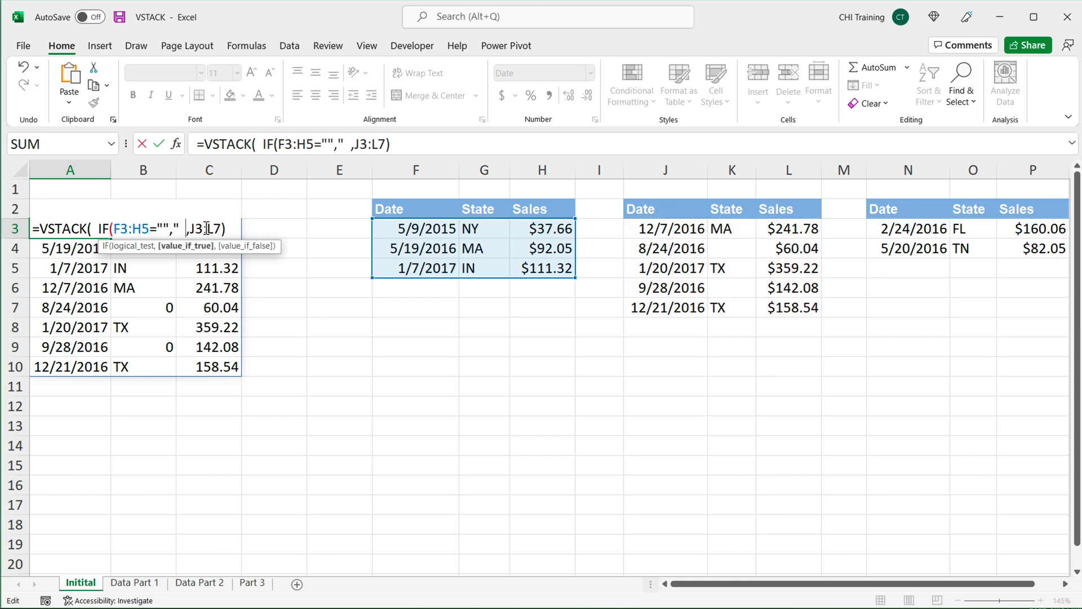
type(",")
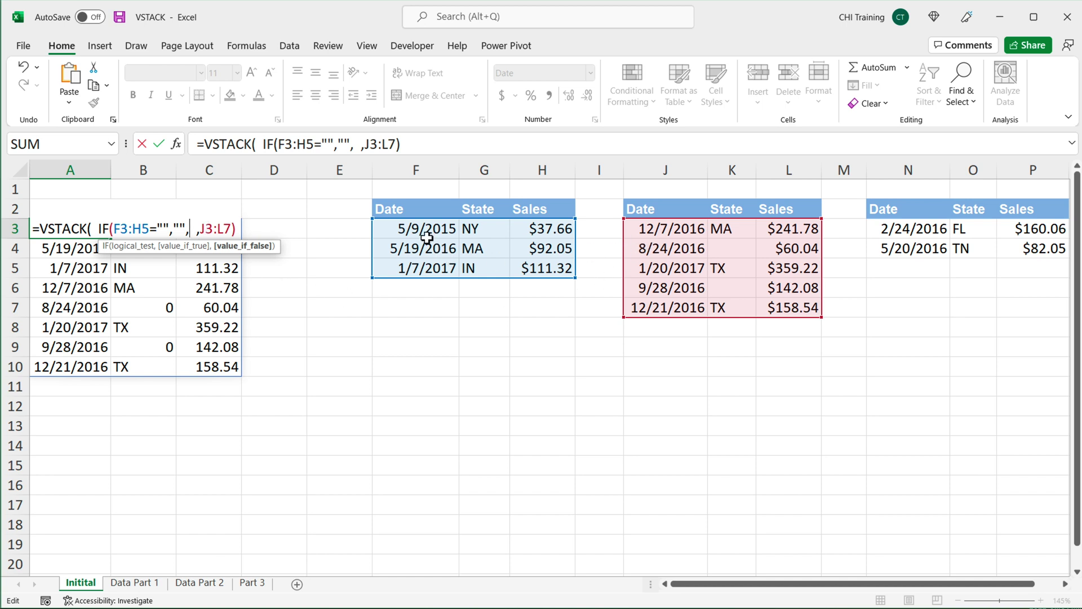
left_click_drag(409, 230, 529, 268)
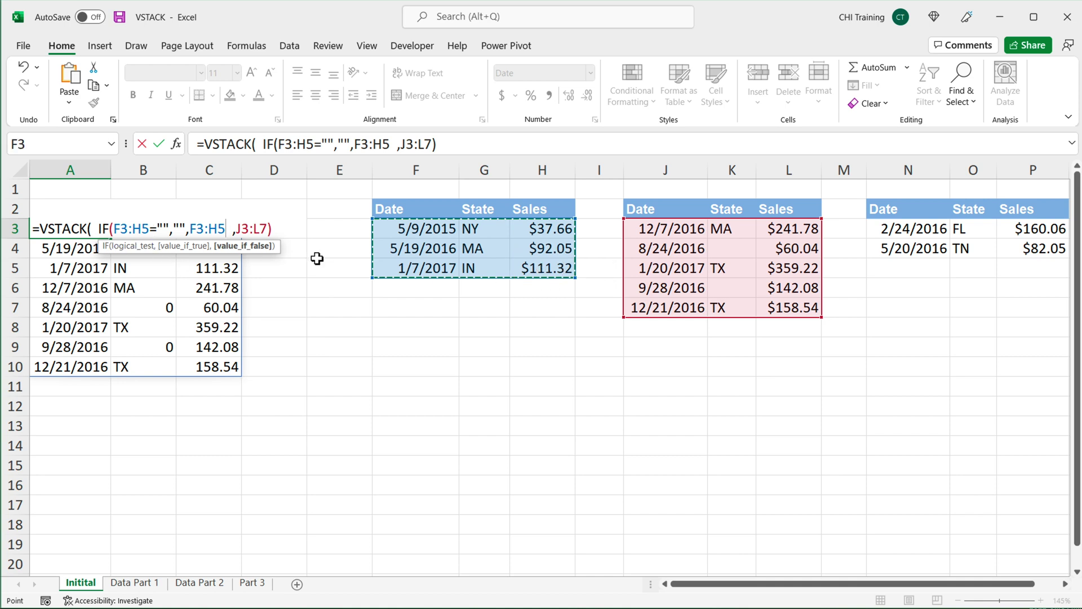
type(")")
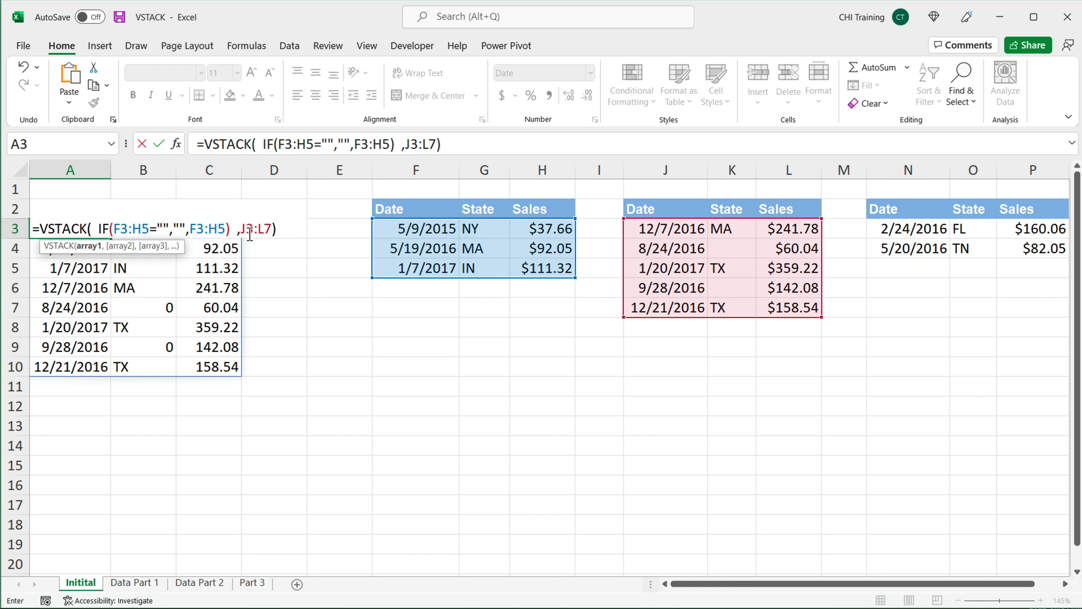
Wrap the second range as IF(J3:L7="","",J3:L7) and commit the formula
left_click(274, 239)
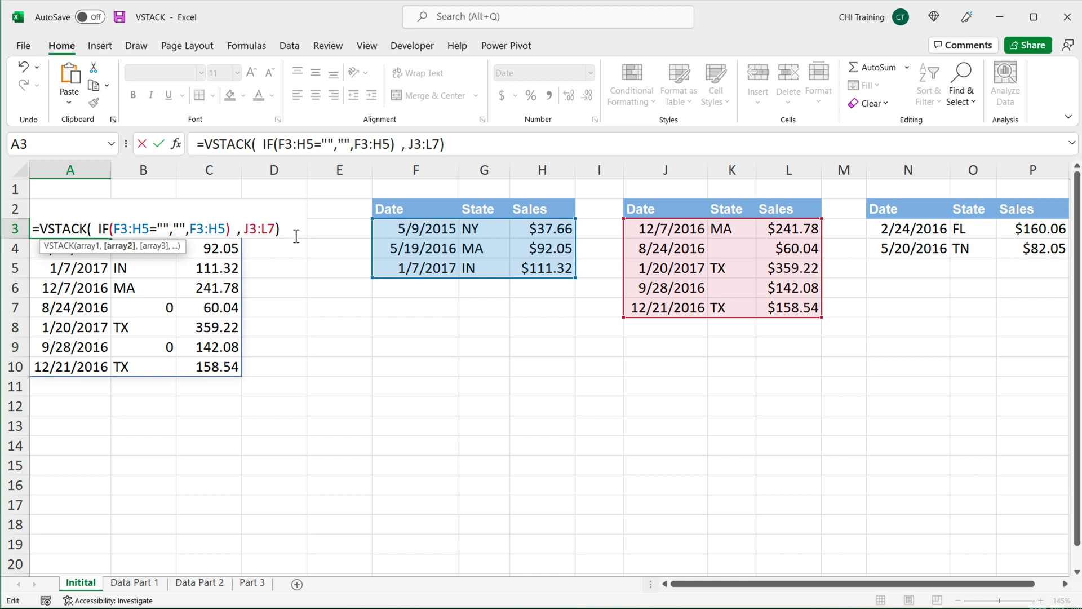
type("IF(")
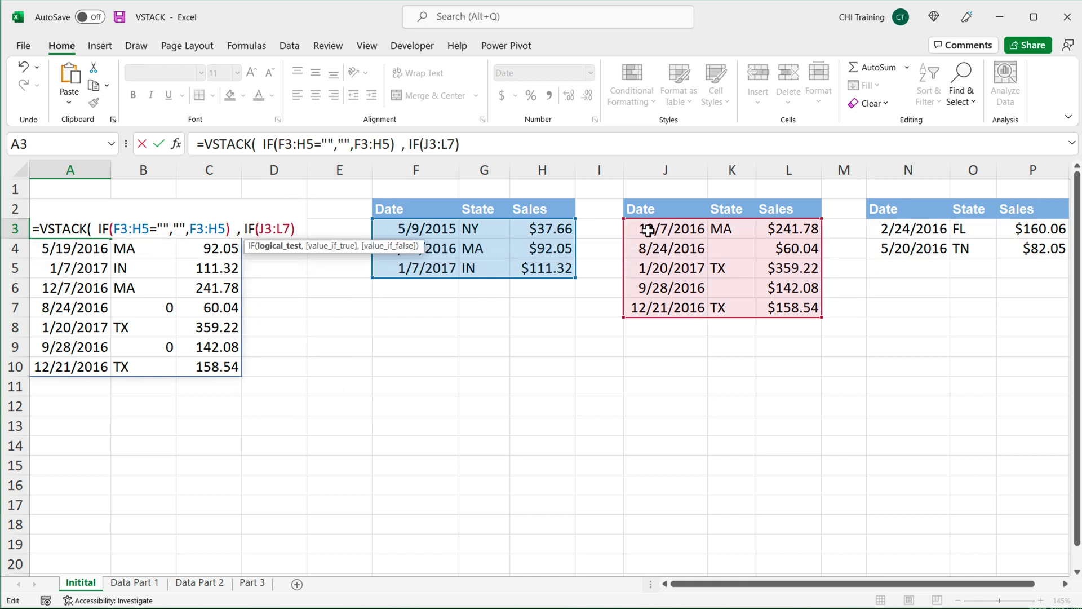
left_click_drag(648, 230, 816, 304)
type("=\"\"")
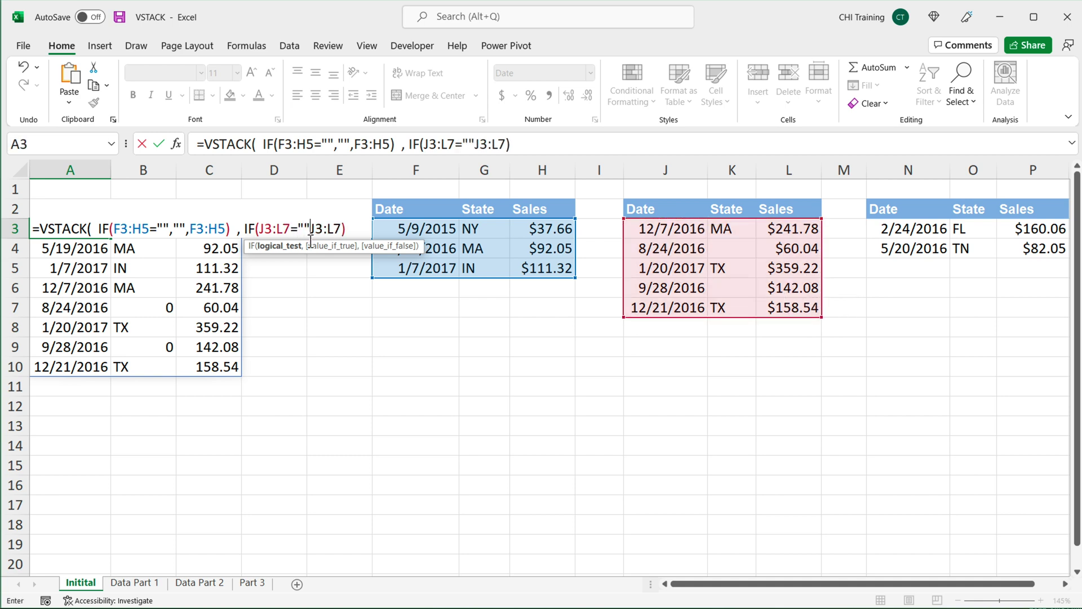
type(",\"\",")
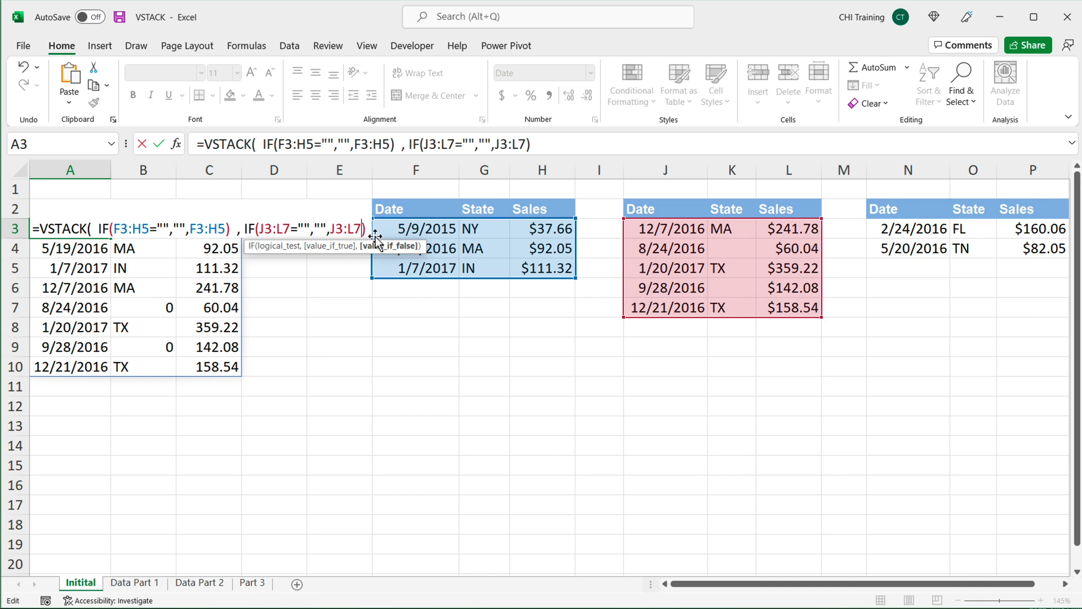
type(")")
key("Return")
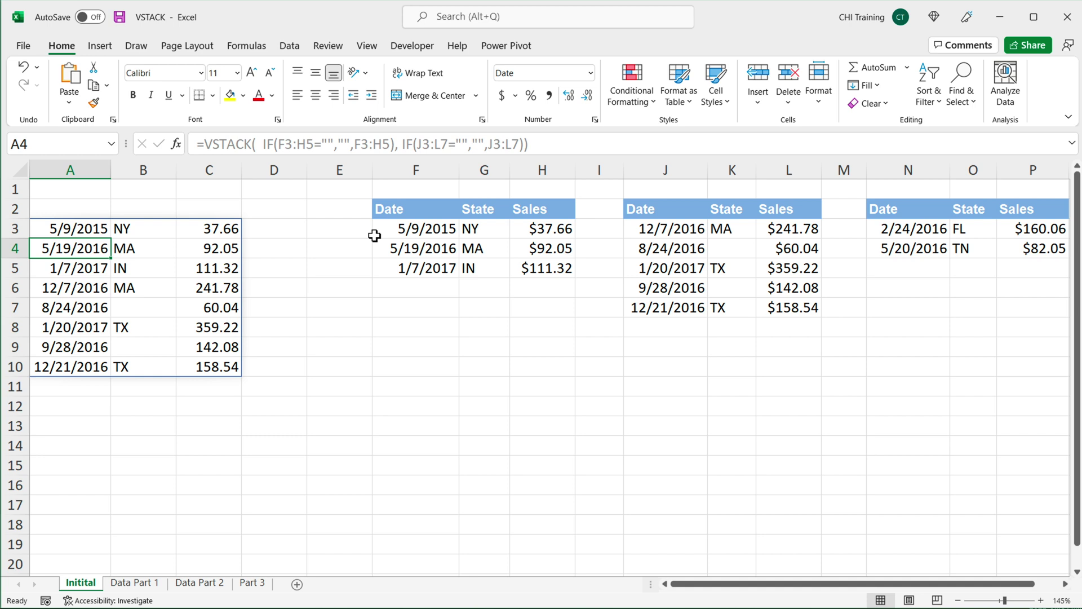
Confirm B7 and B9 are blank, then clear MA from G4 and check that B4 is blank
left_click(140, 308)
left_click(144, 350)
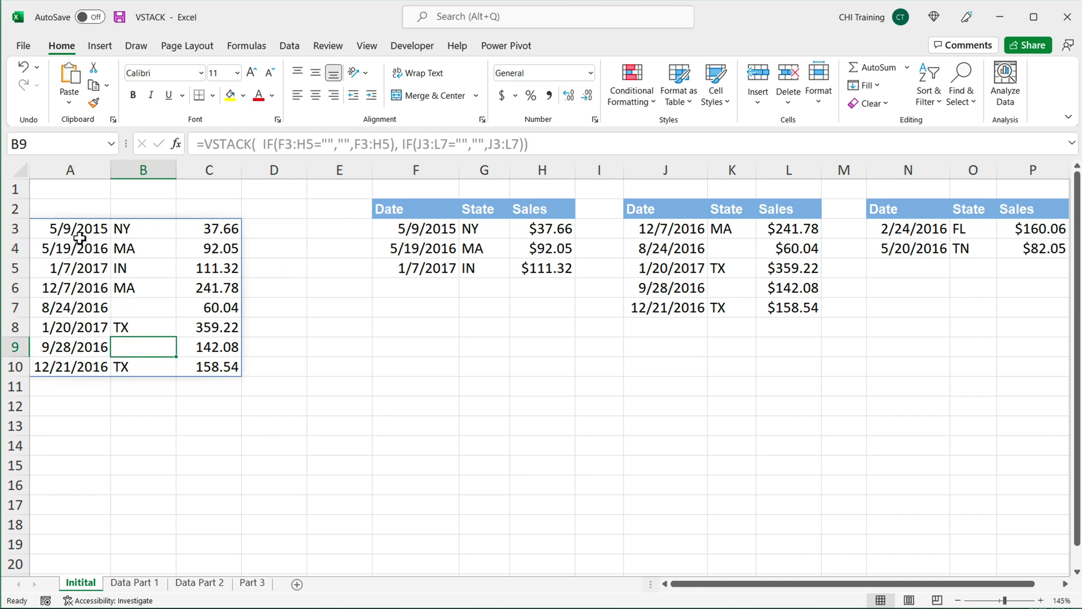
left_click(500, 253)
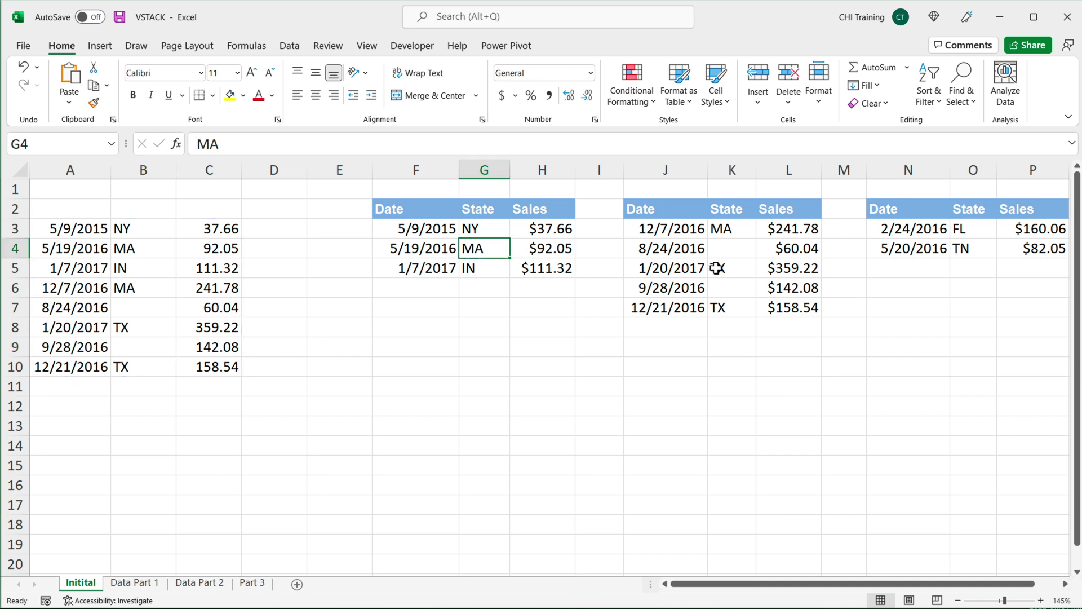
key("BackSpace")
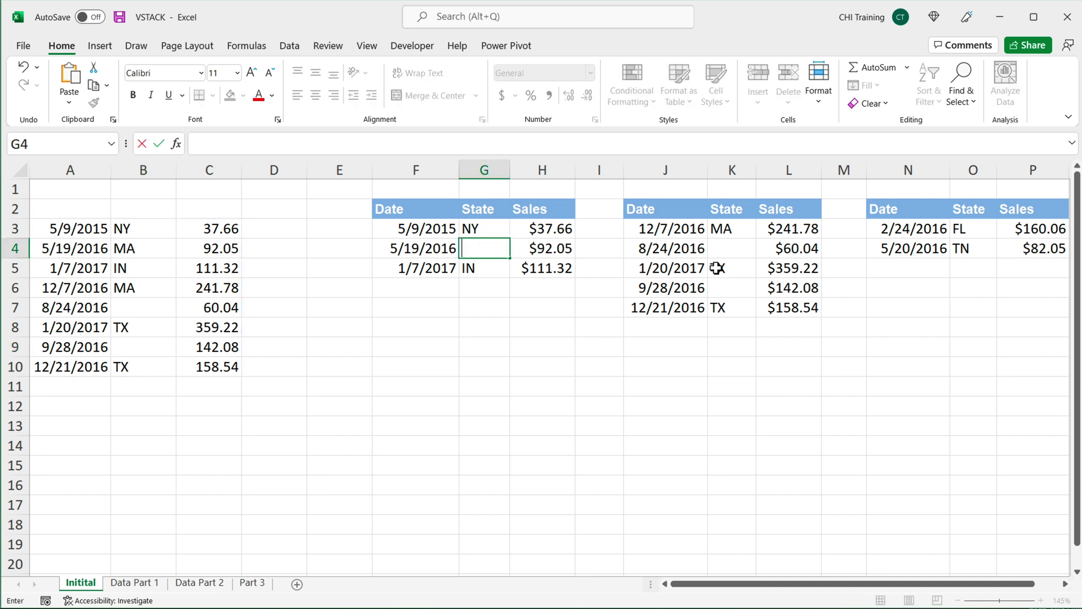
key("Return")
left_click(126, 254)
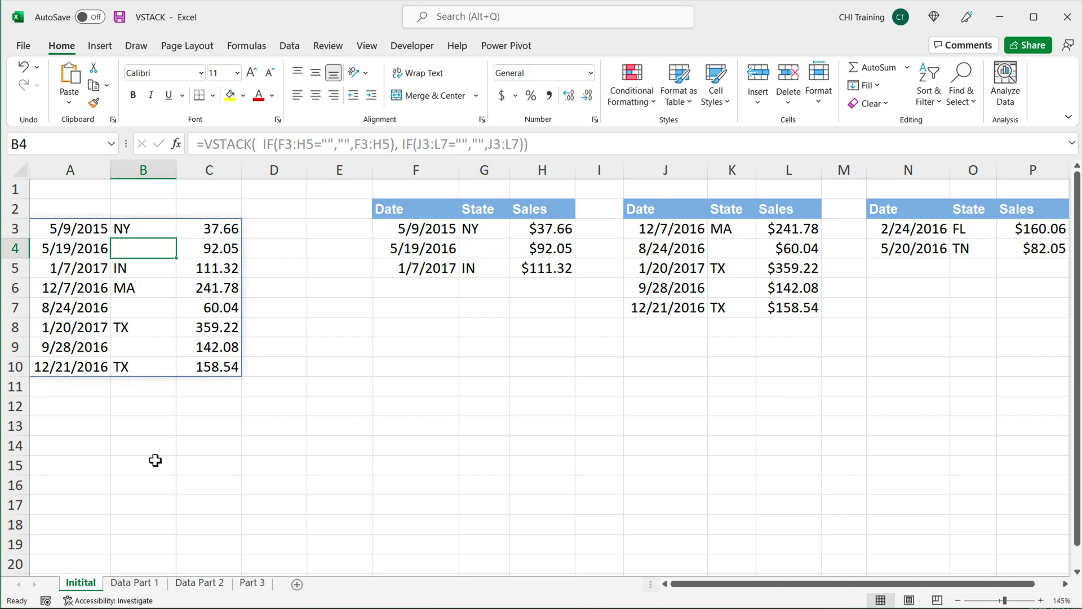
Add a space before VSTACK's closing parenthesis in A3, review both IF arguments, and recommit
left_click(80, 229)
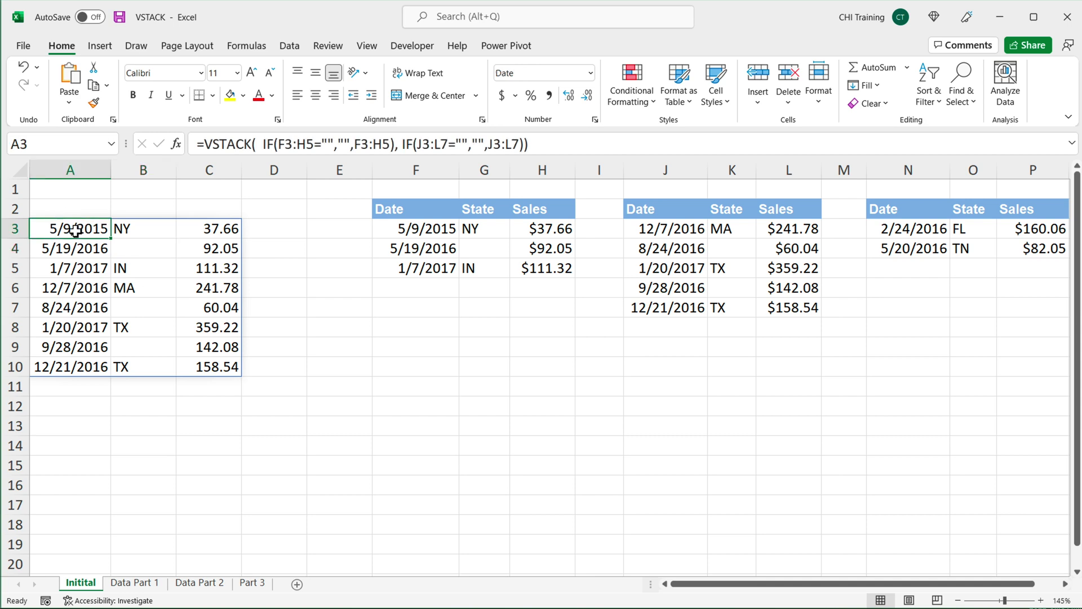
double_click(75, 230)
left_click(361, 230)
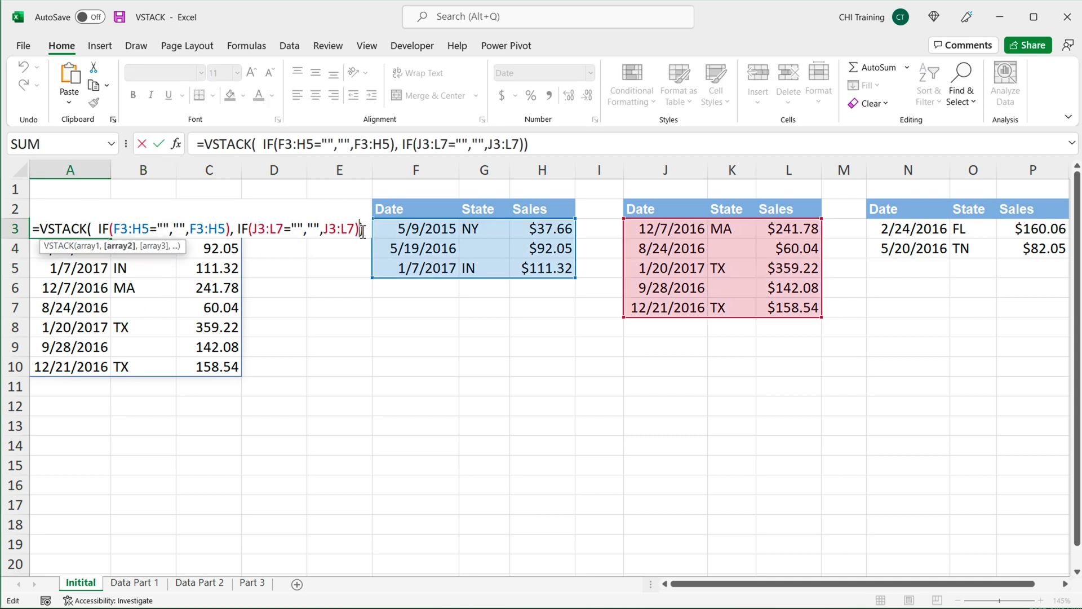
left_click_drag(101, 234, 230, 231)
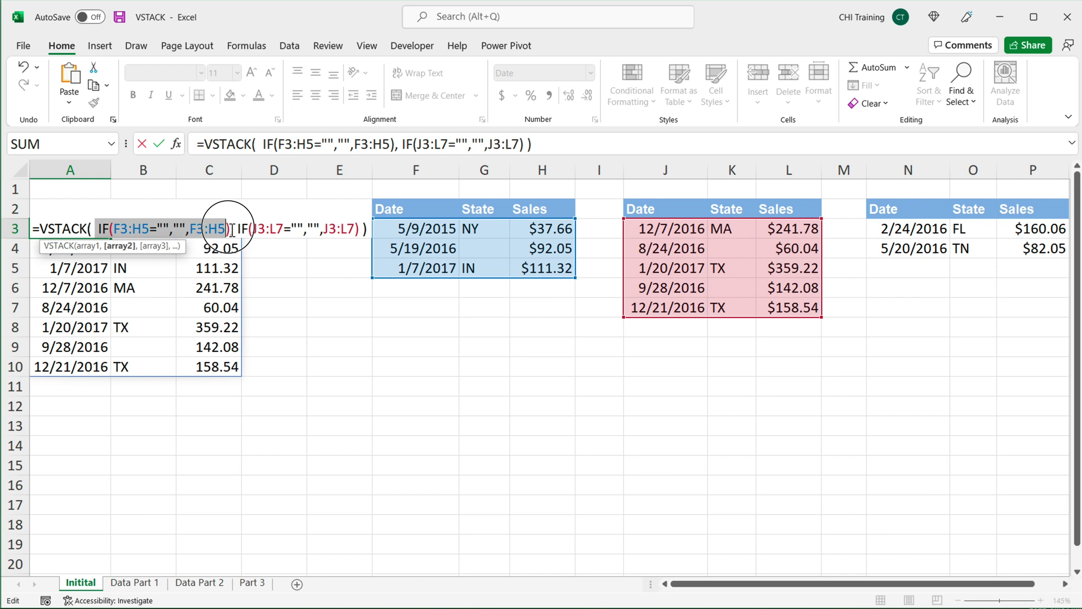
left_click(253, 232)
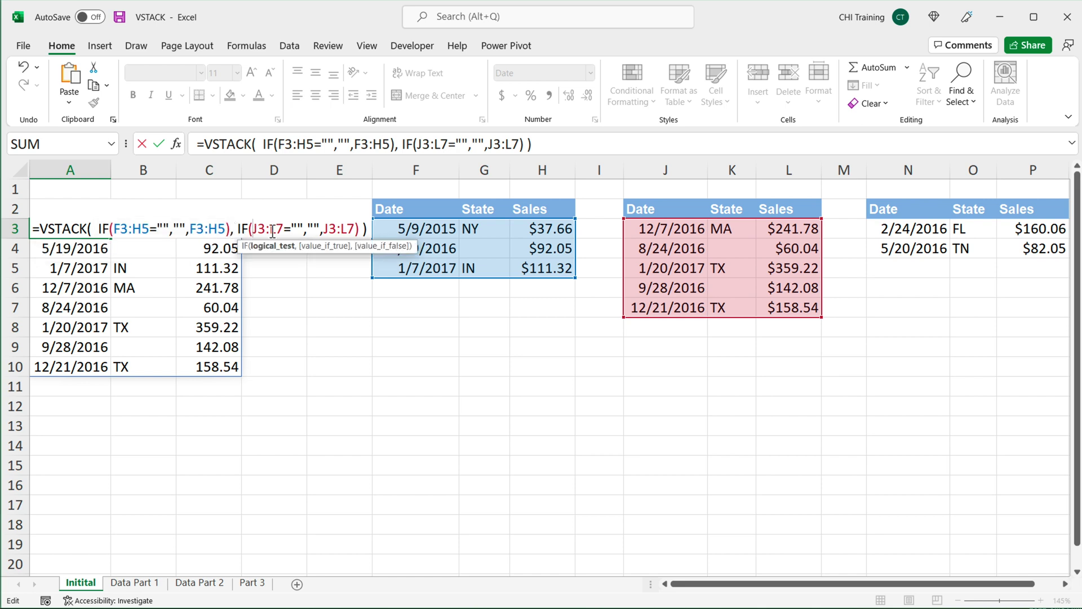
left_click(364, 230)
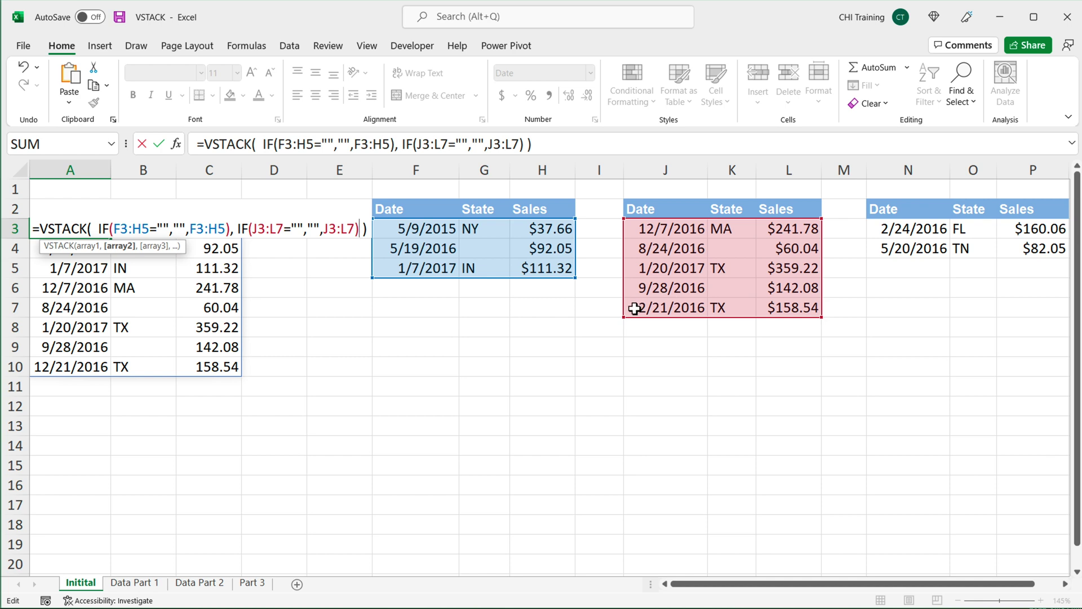
left_click_drag(100, 230, 229, 222)
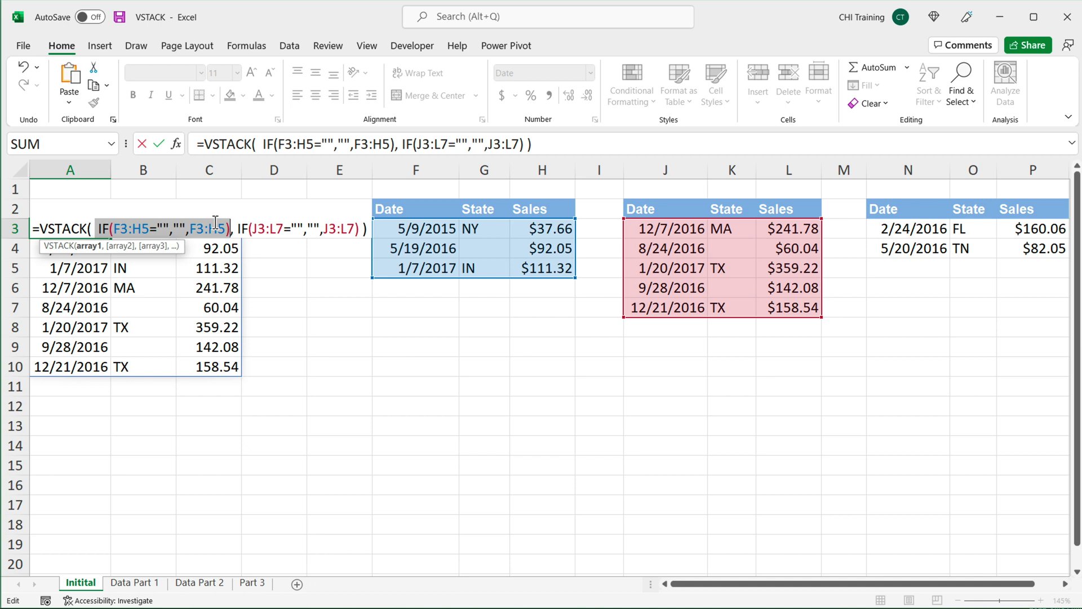
key("Return")
left_click(413, 428)
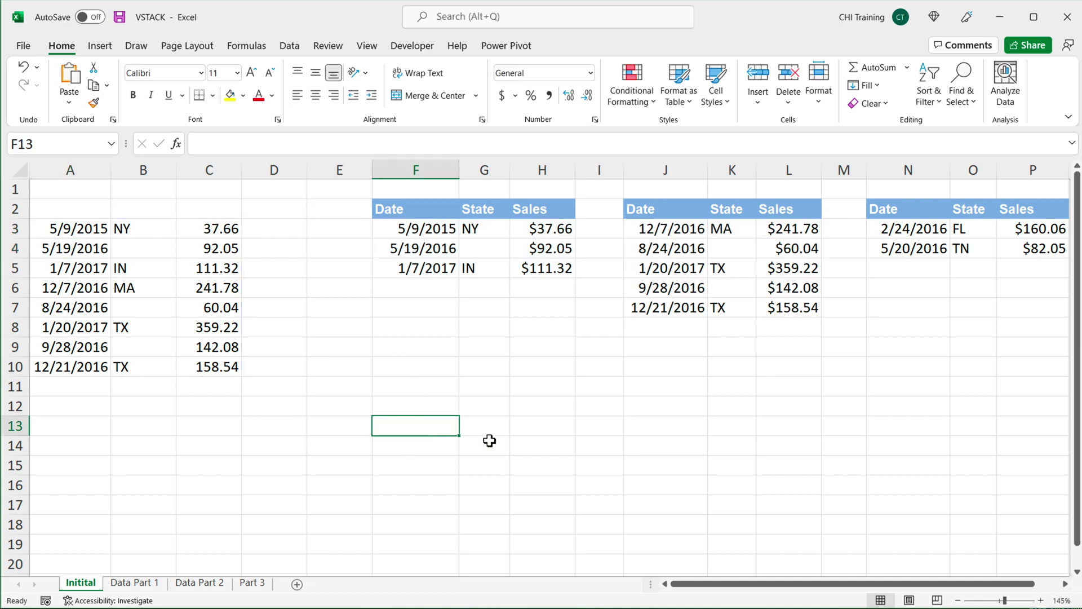
Enter =LAMBDA(rng,IF(rng="","",rng))(J3:L7) in F13 so it spills into F13:H17
type("=LAB")
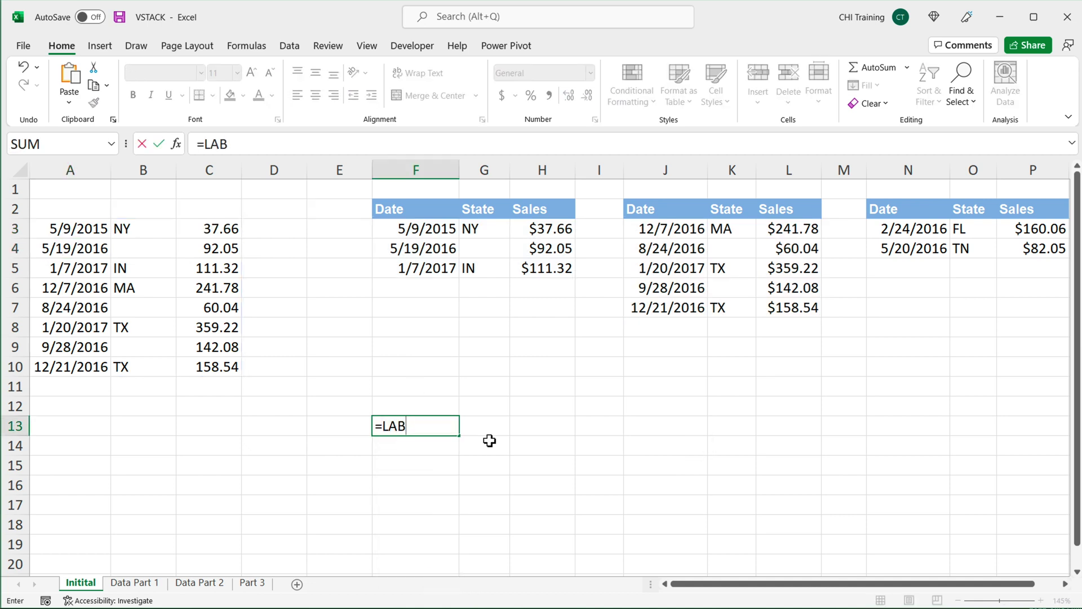
key("BackSpace")
key("Tab")
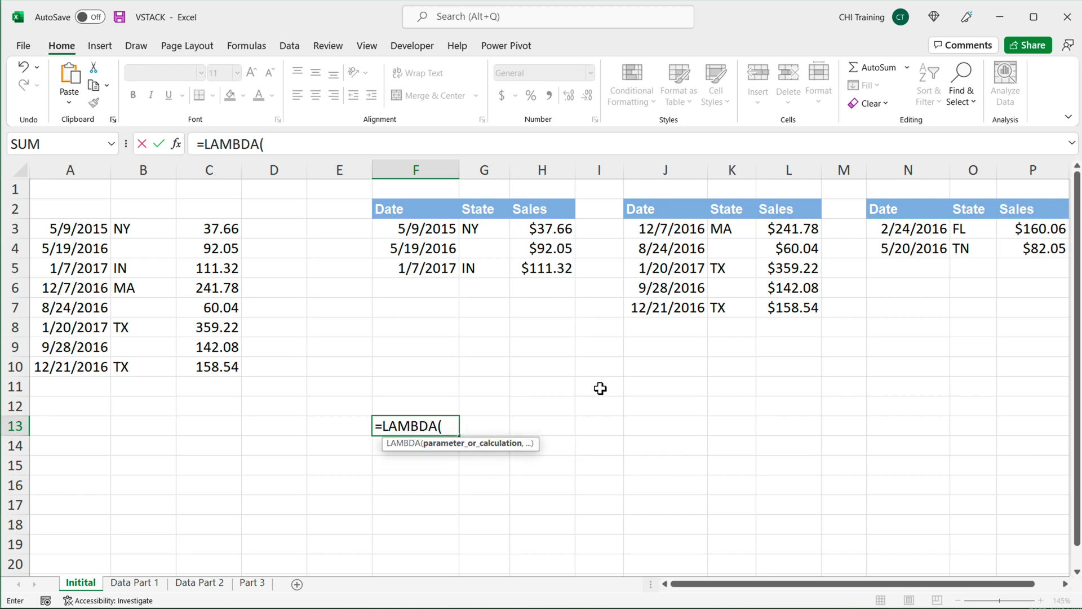
type("rng,")
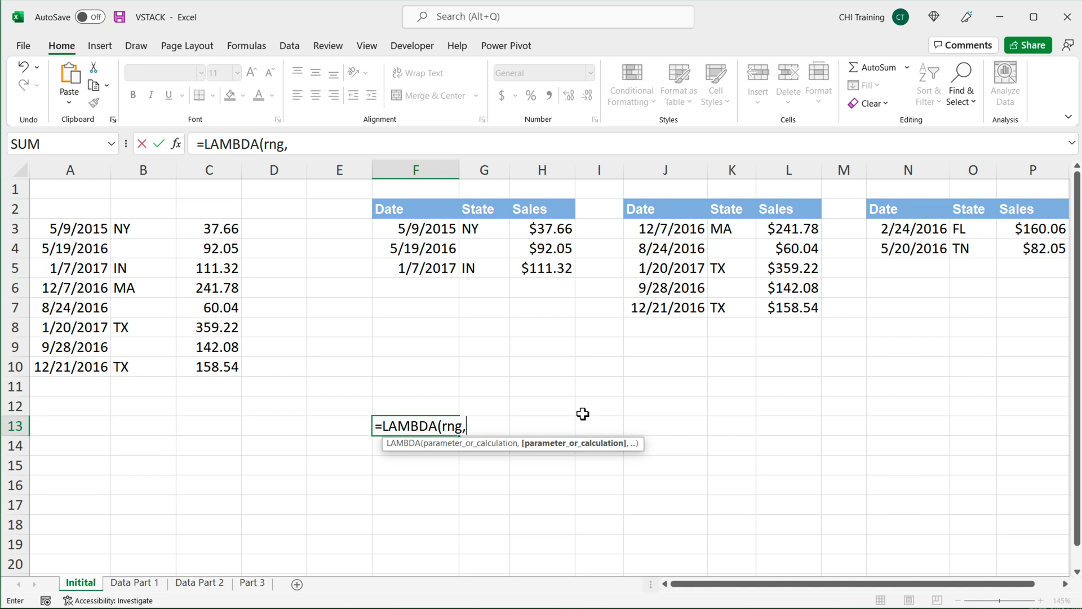
type("IF(n")
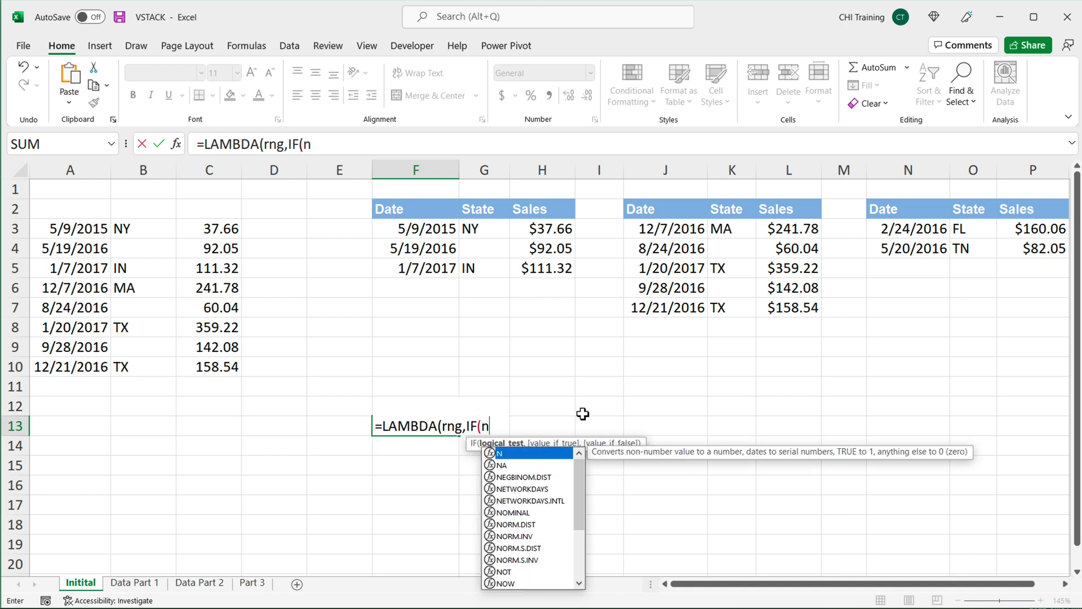
key("BackSpace")
type("r")
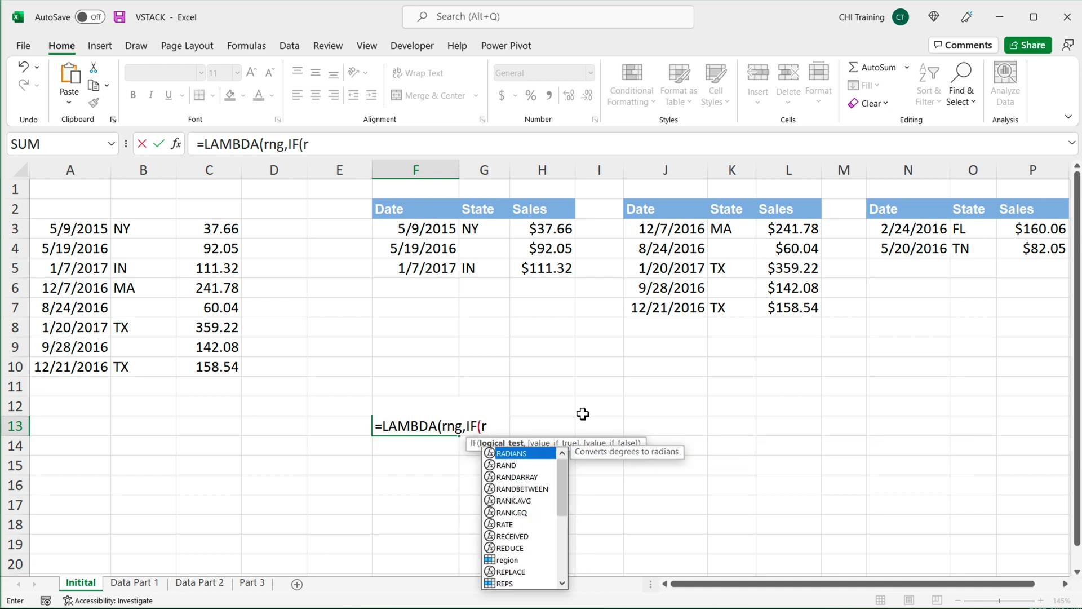
type("ng=\"\"")
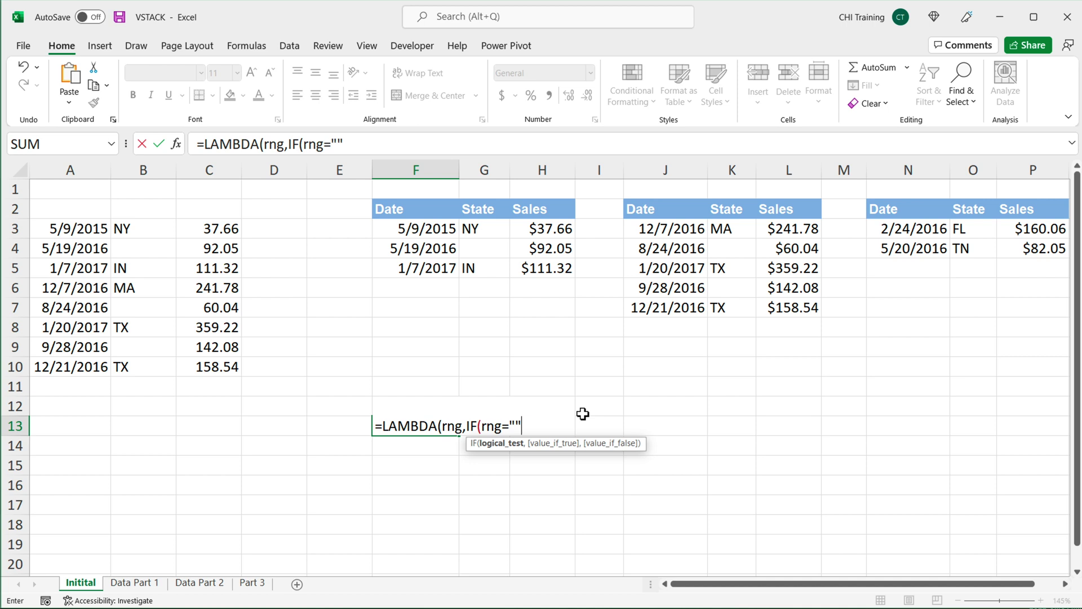
type(",")
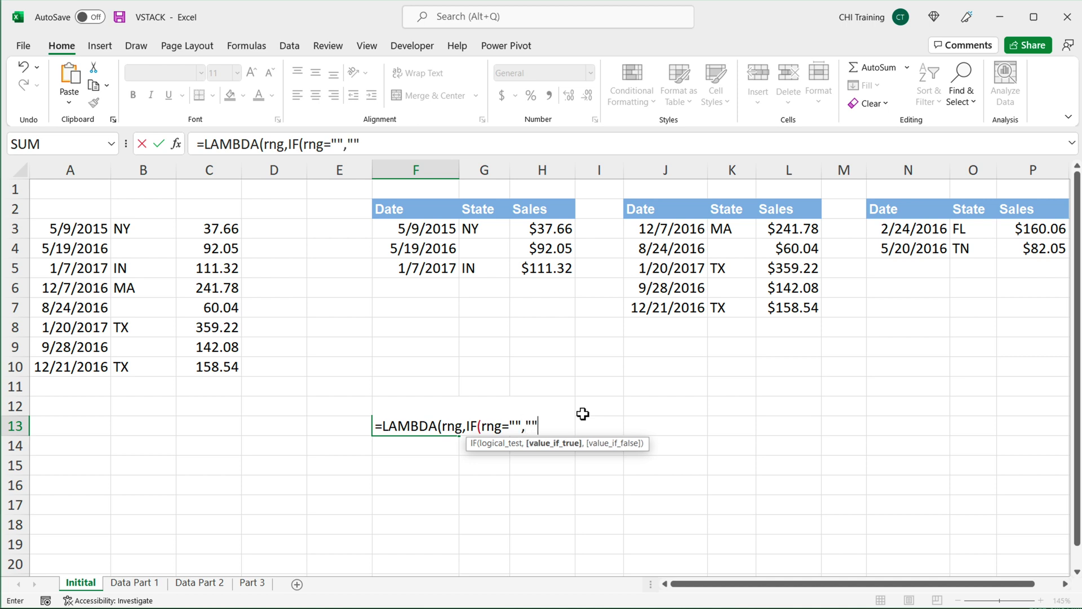
type("\"\",")
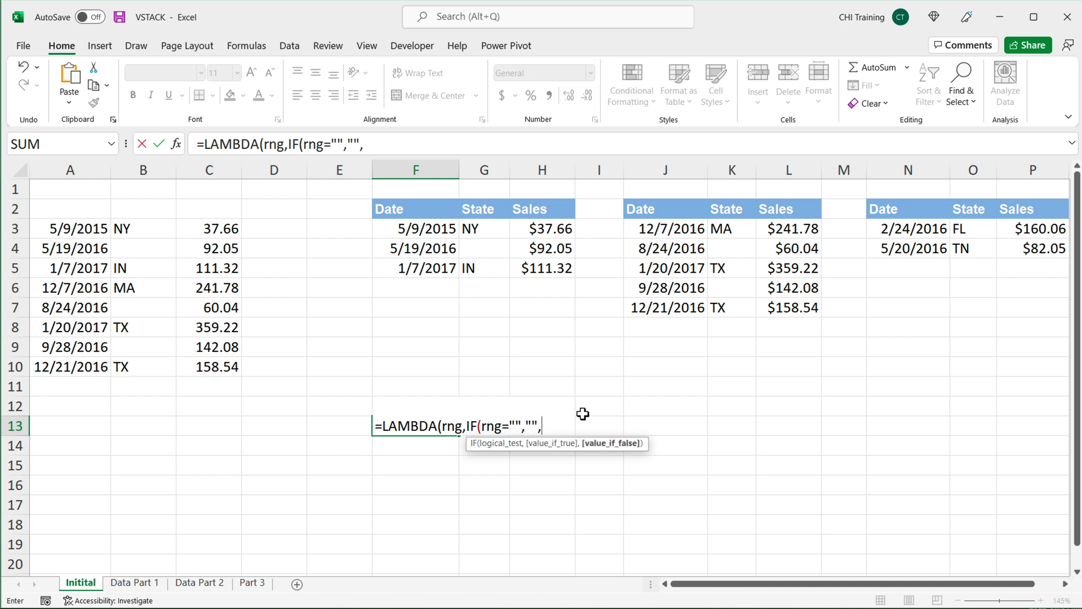
type("rng)")
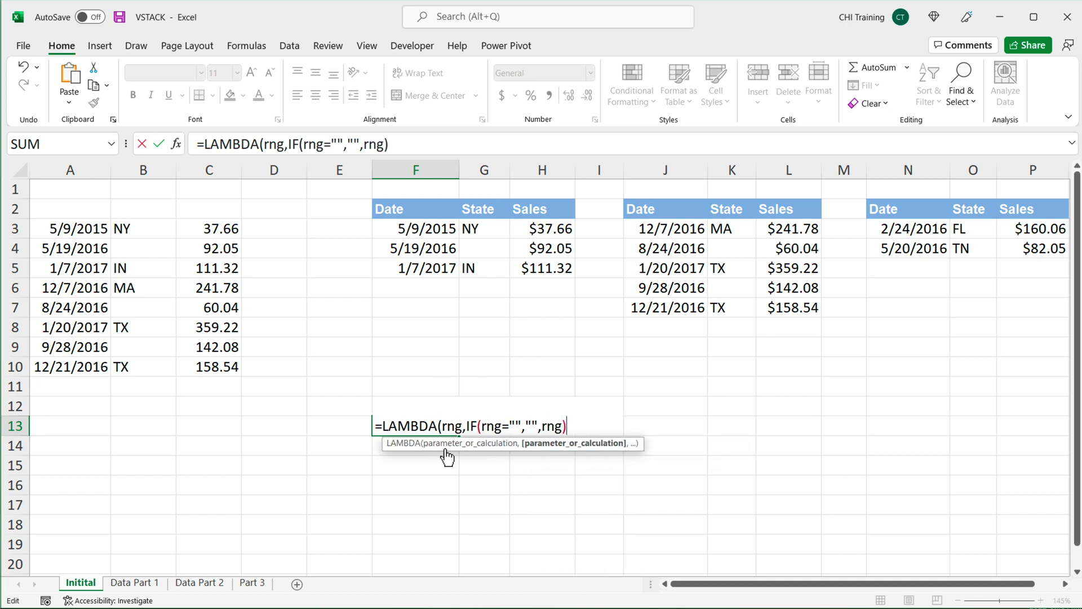
key("F2")
key("Right")
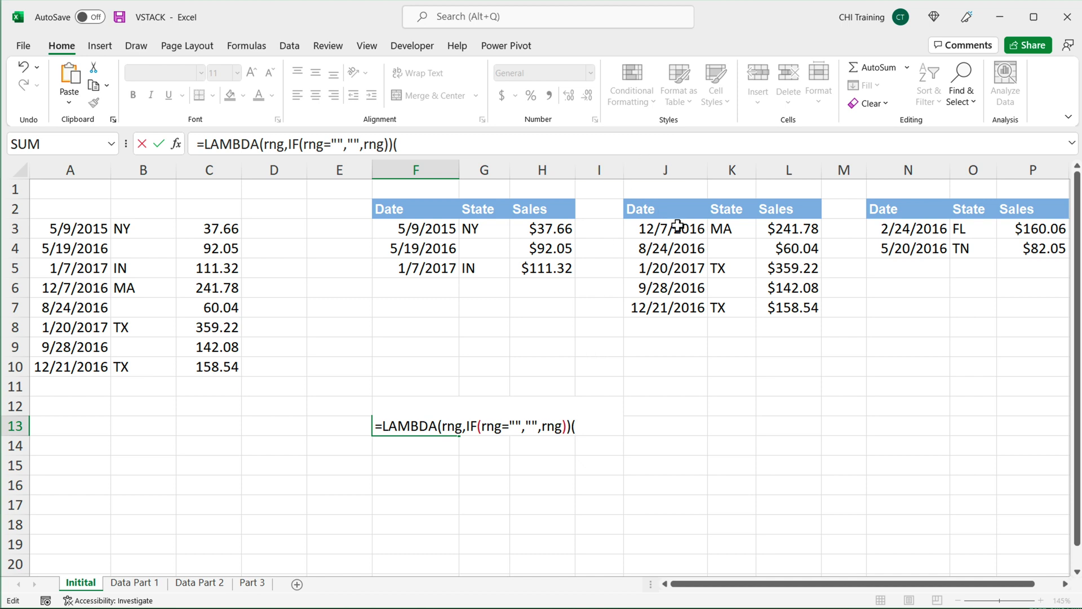
left_click_drag(679, 229, 787, 307)
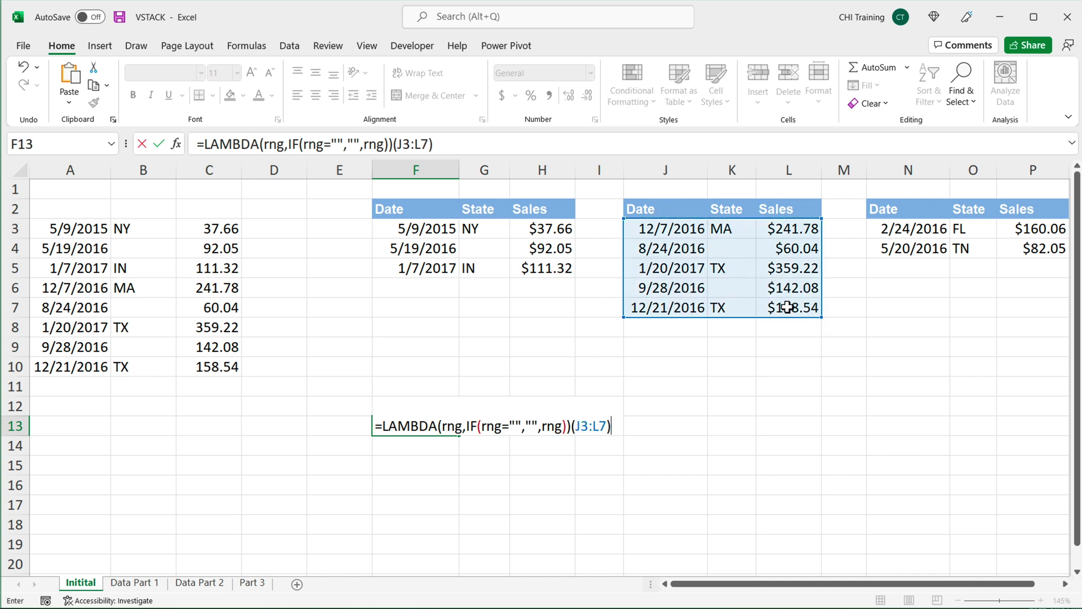
key("Return")
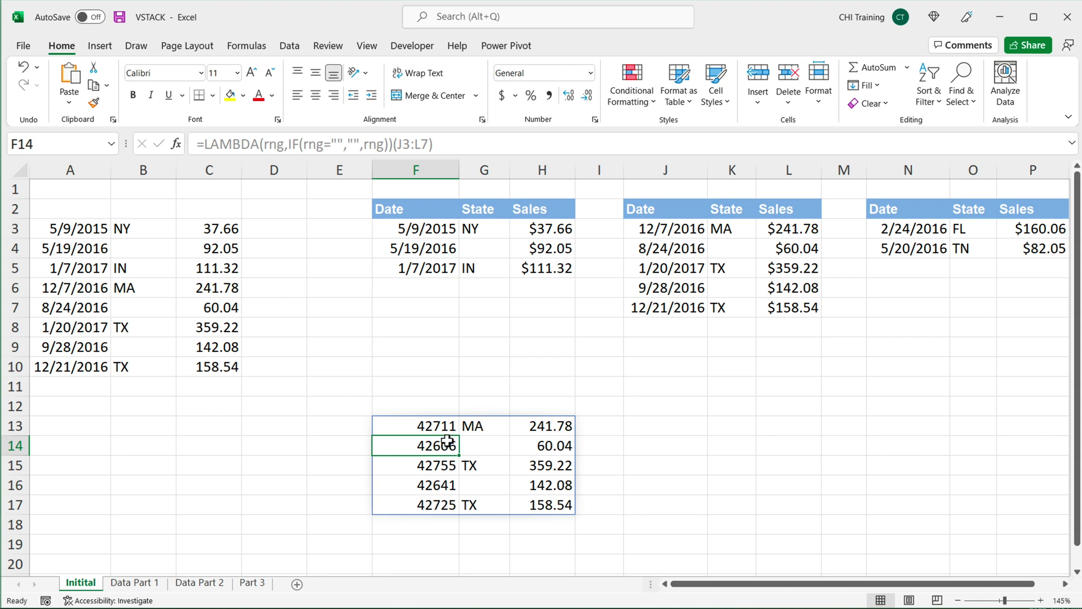
While editing F13, delete the (J3:L7) argument from the end of the formula
left_click_drag(430, 426, 428, 514)
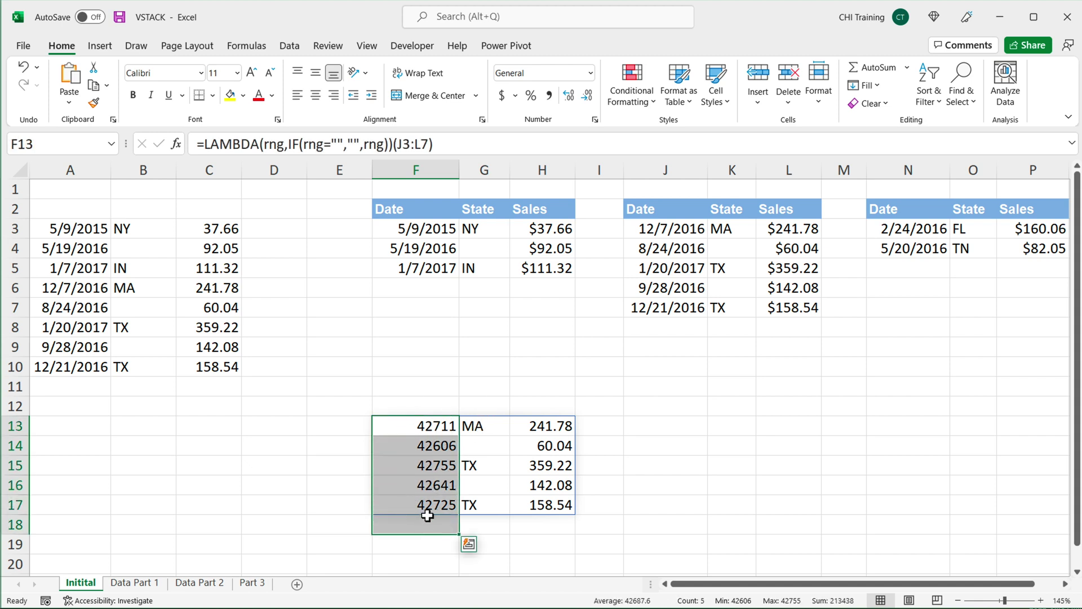
left_click(430, 427)
double_click(427, 427)
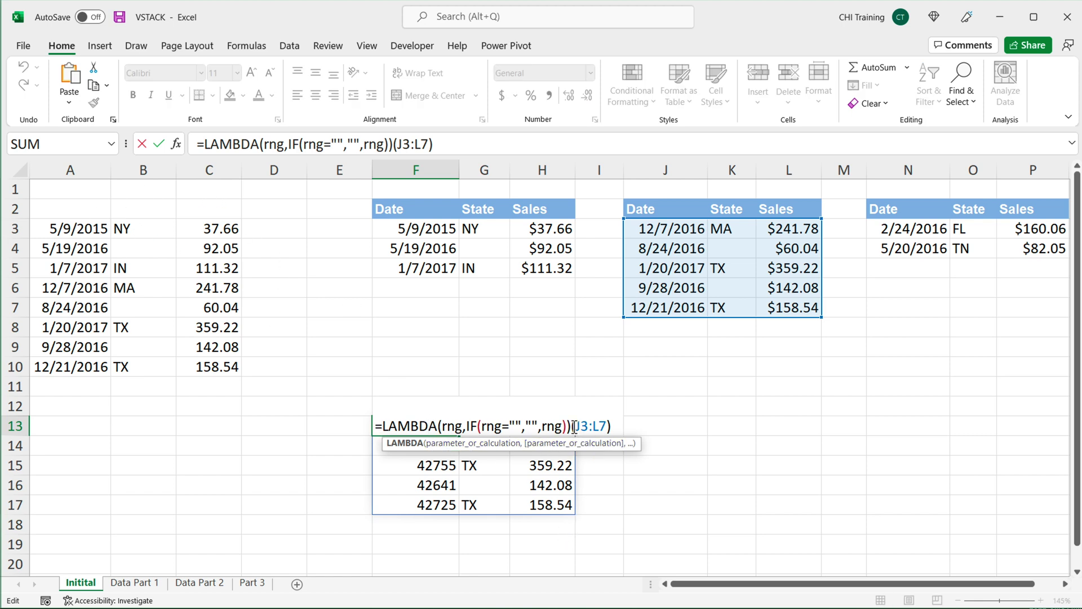
left_click_drag(573, 427, 654, 438)
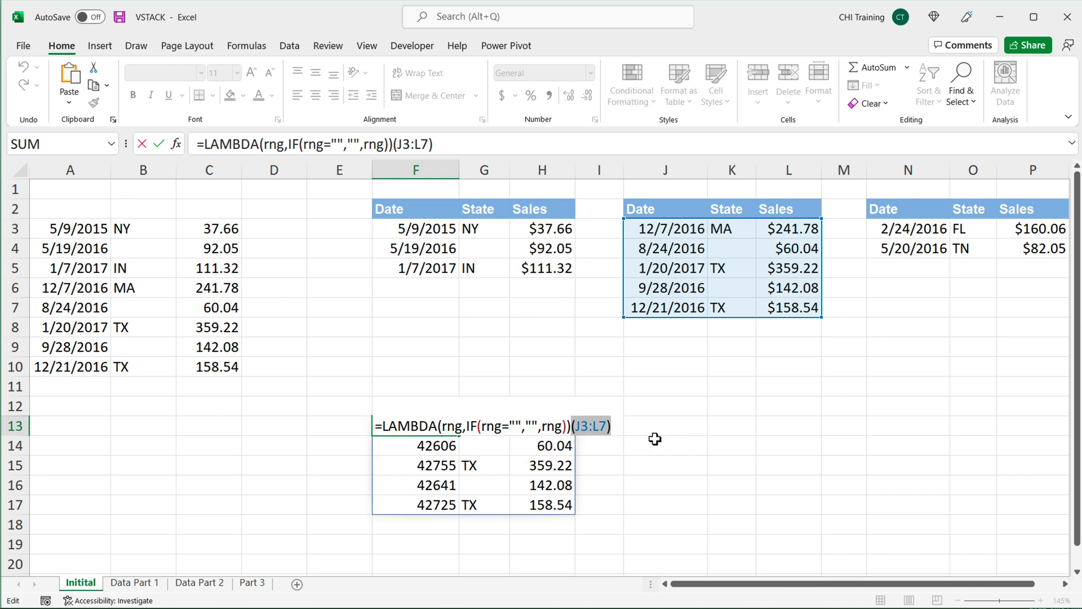
key("Delete")
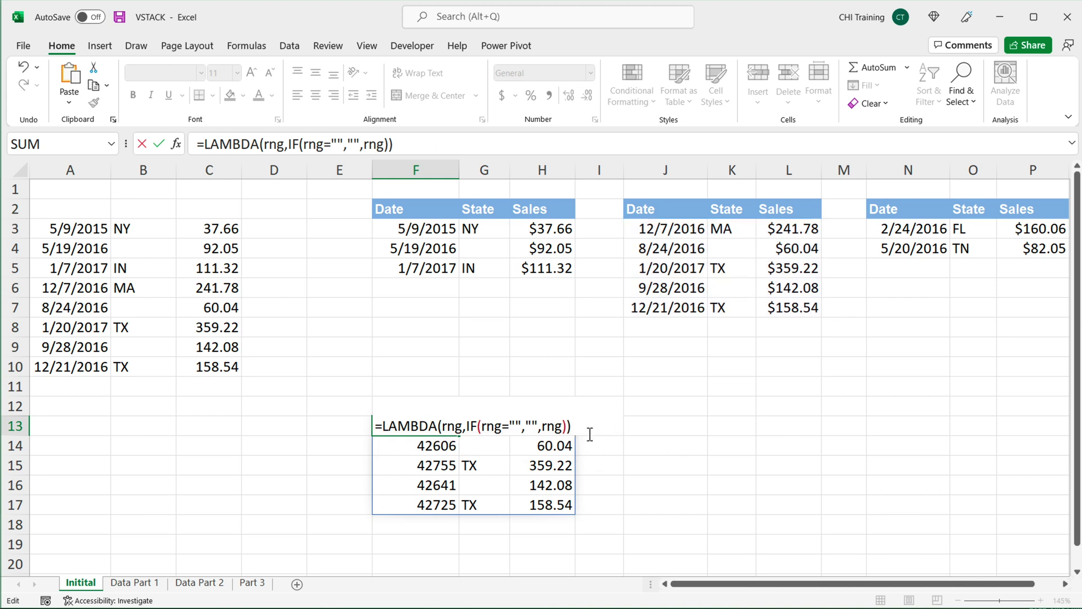
Copy the remaining =LAMBDA(rng,IF(rng="","",rng)) text, then cancel the edit
left_click_drag(570, 426, 374, 427)
right_click(424, 429)
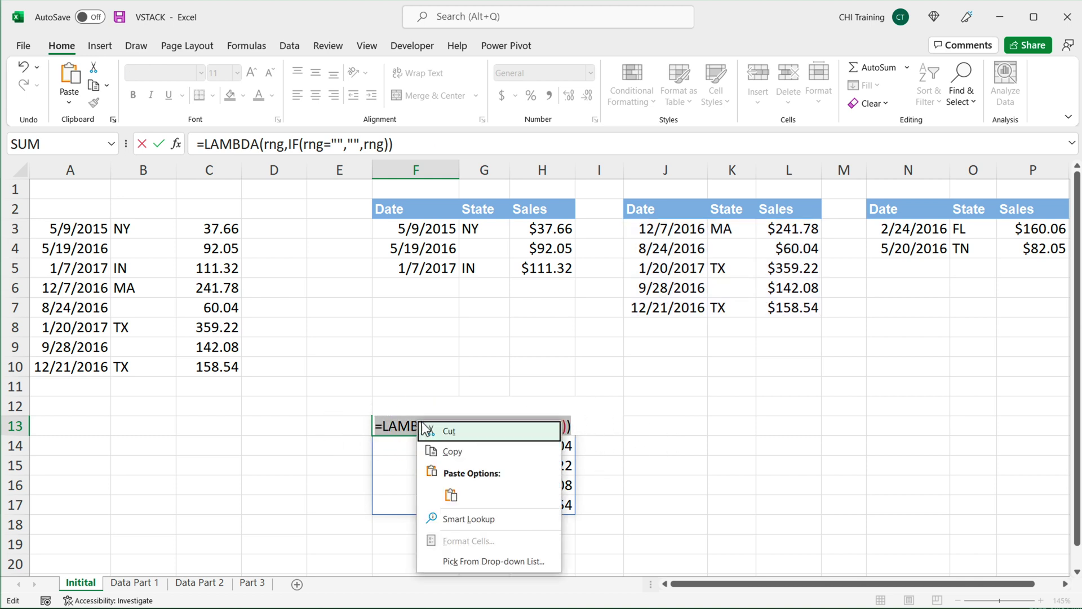
left_click(448, 451)
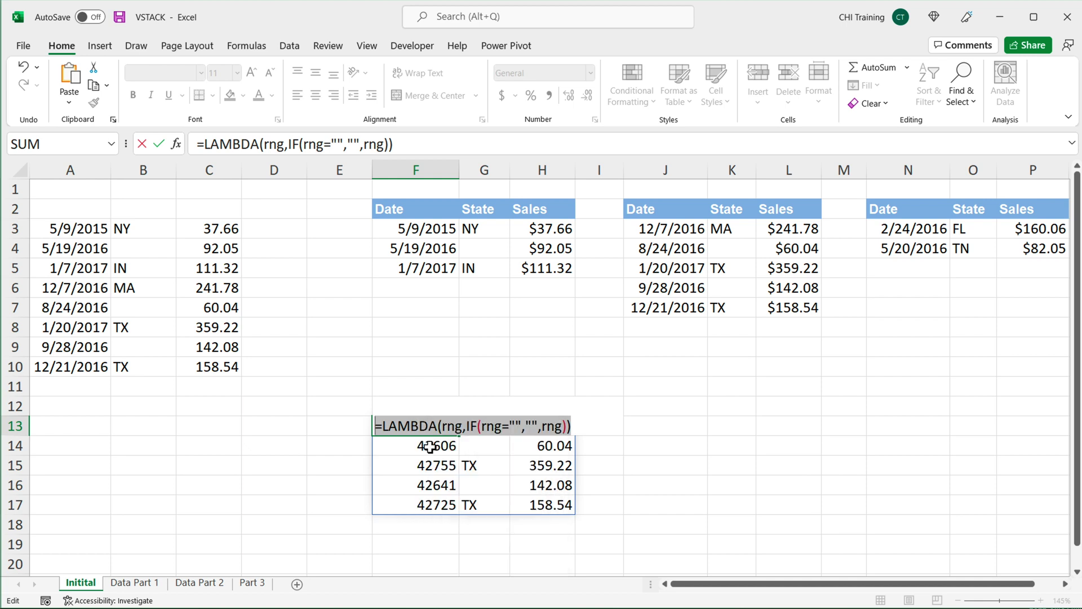
right_click(486, 426)
left_click(525, 450)
key("Escape")
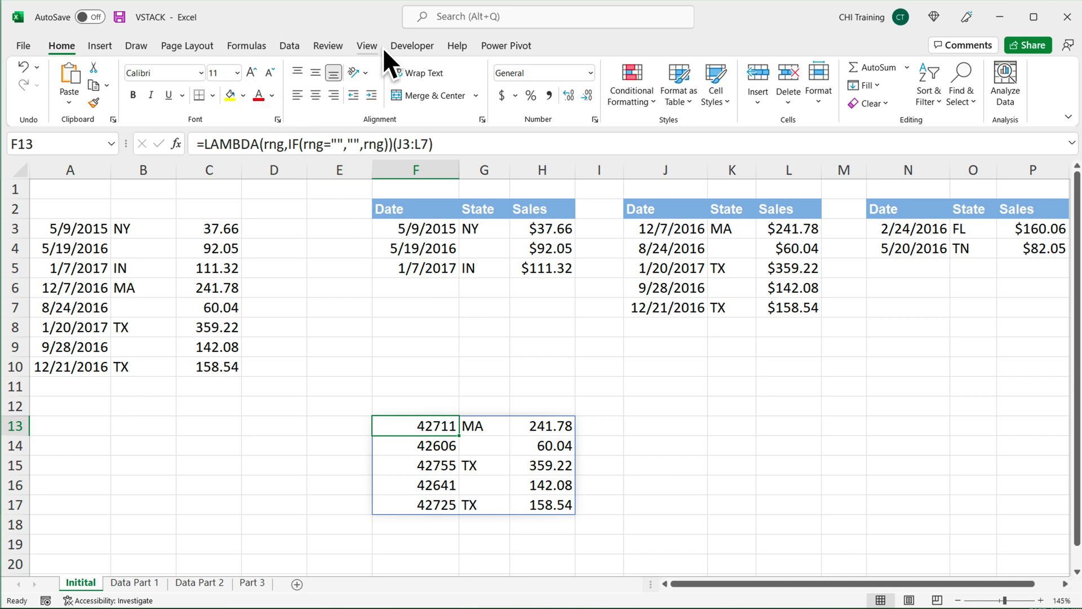
In Name Manager, add the workbook-scoped name HANDLEBLANKS referring to the pasted LAMBDA
left_click(265, 52)
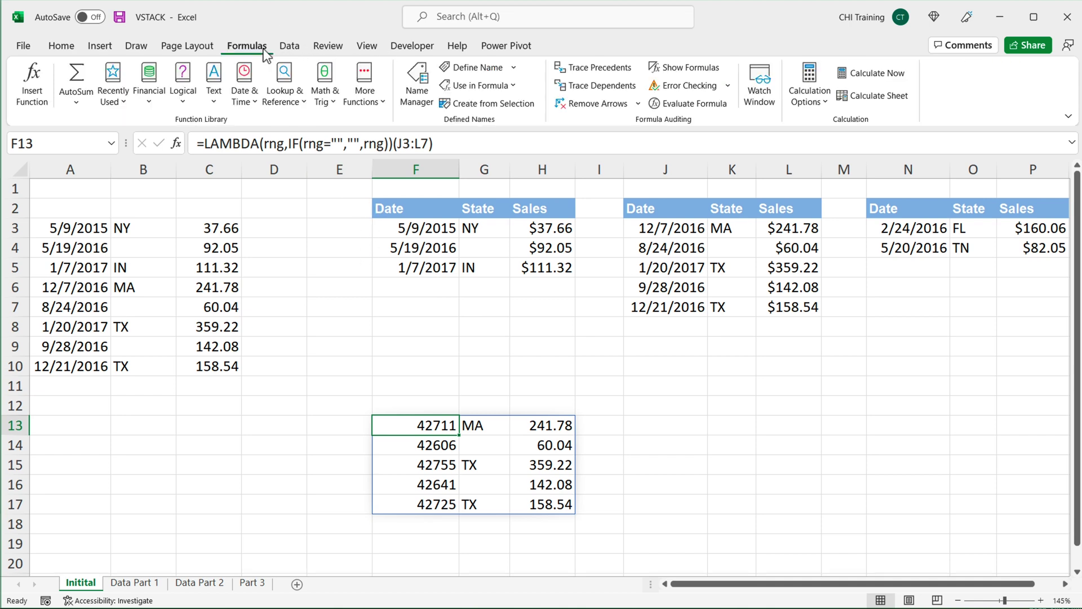
left_click(417, 100)
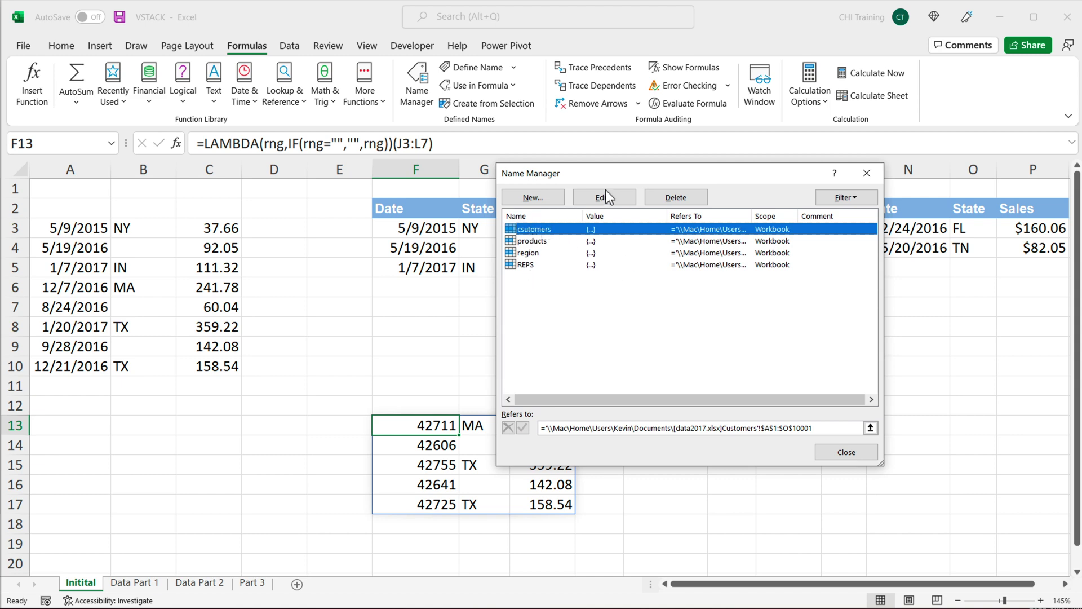
left_click(540, 198)
left_click(623, 362)
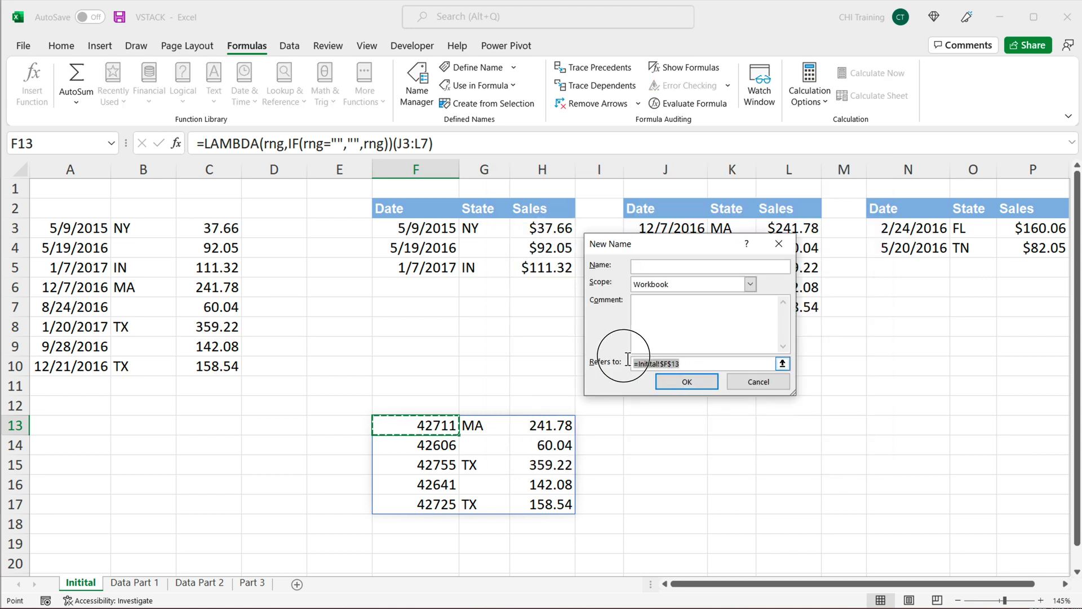
key("BackSpace")
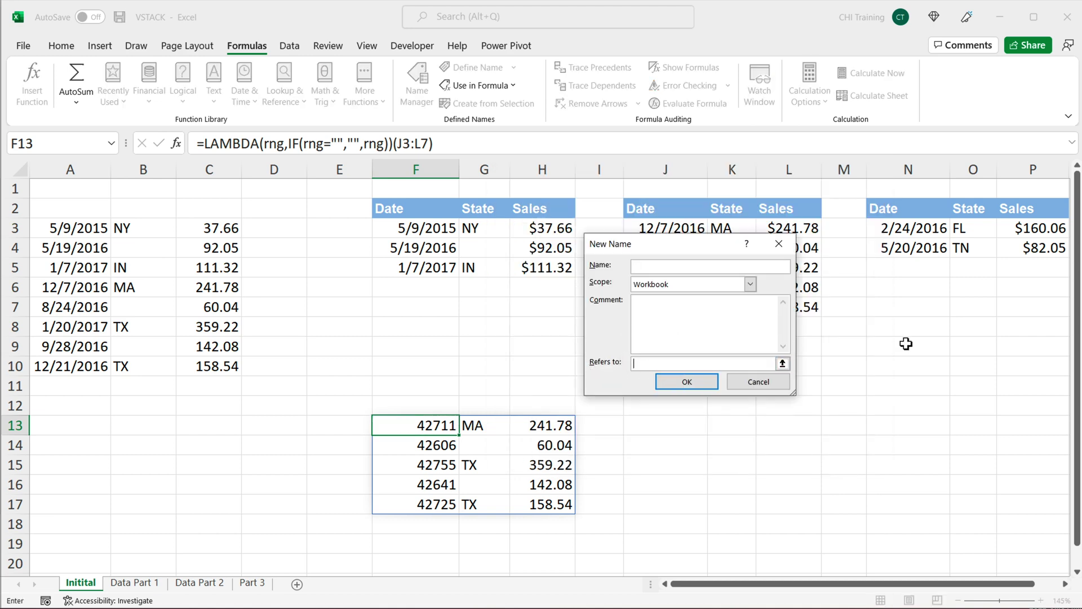
key("ctrl+v")
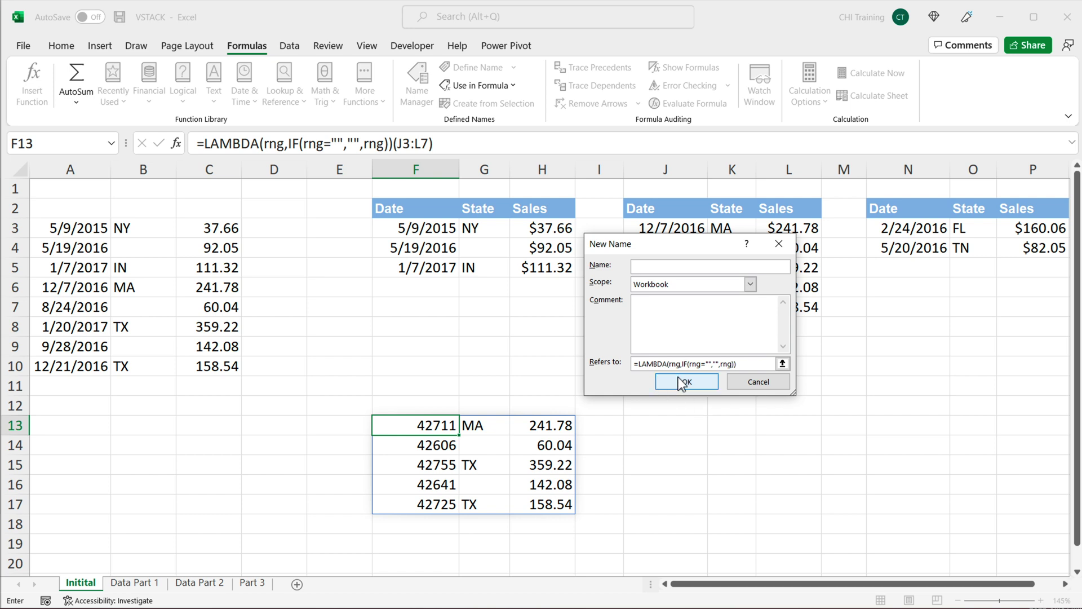
left_click(688, 268)
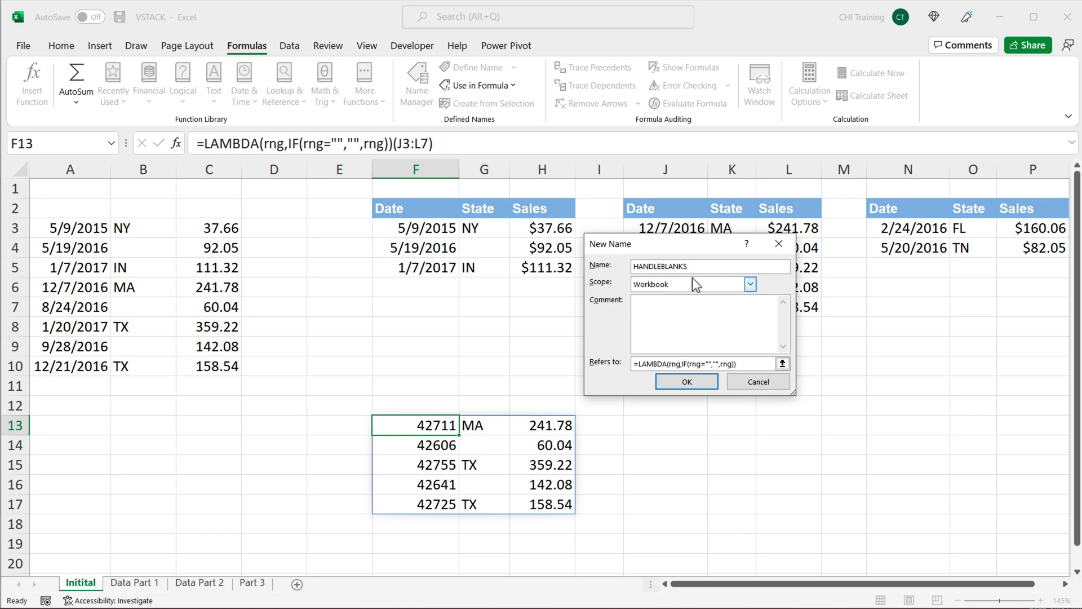
left_click(687, 381)
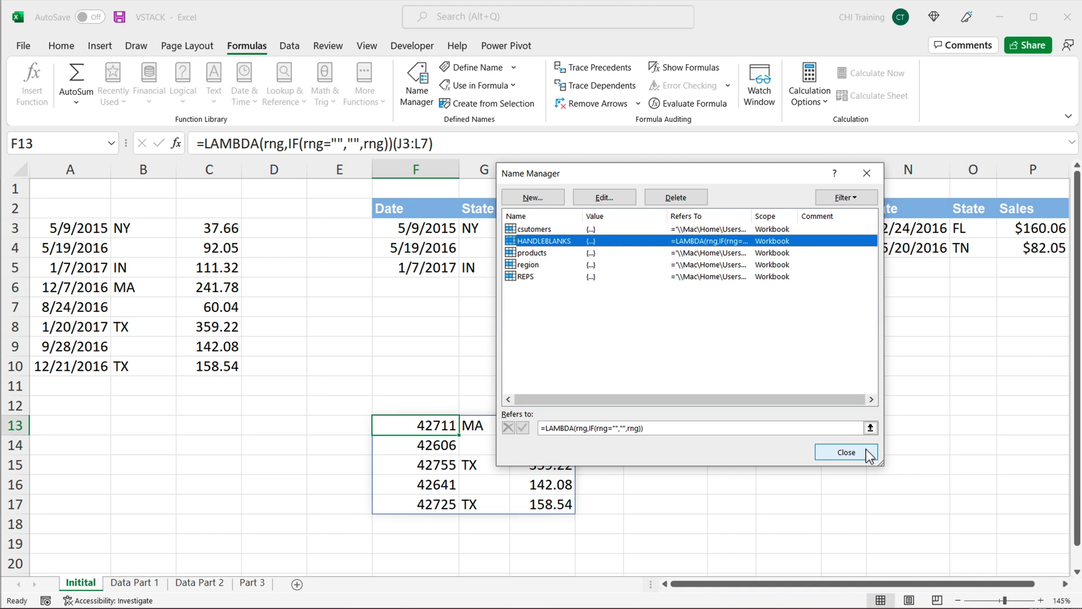
Replace F13's formula with =HANDLEBLANKS(J3:L7)
left_click(846, 452)
double_click(441, 427)
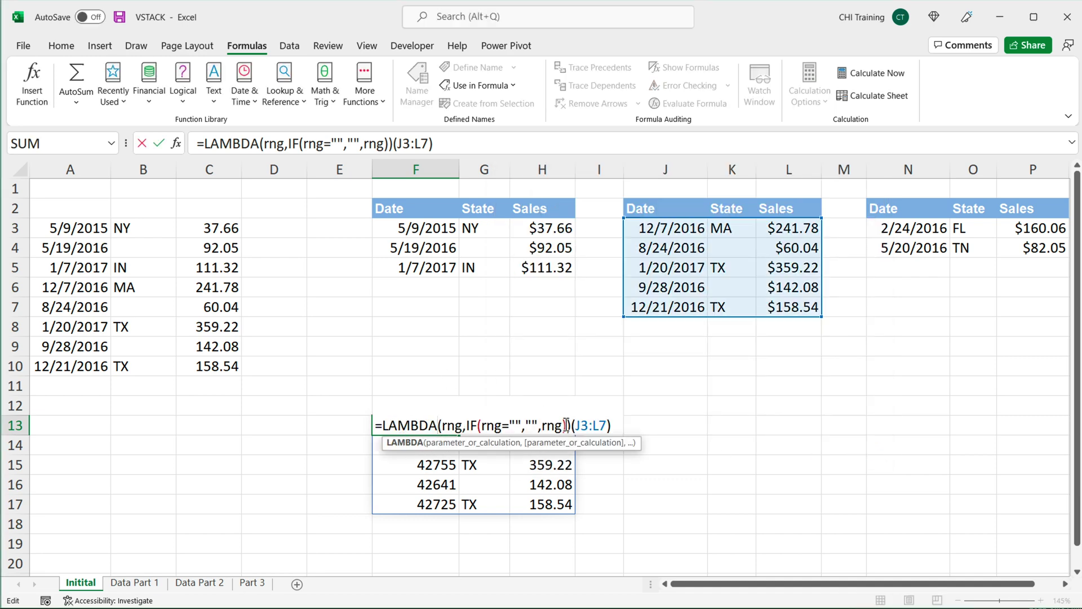
left_click_drag(384, 426, 636, 416)
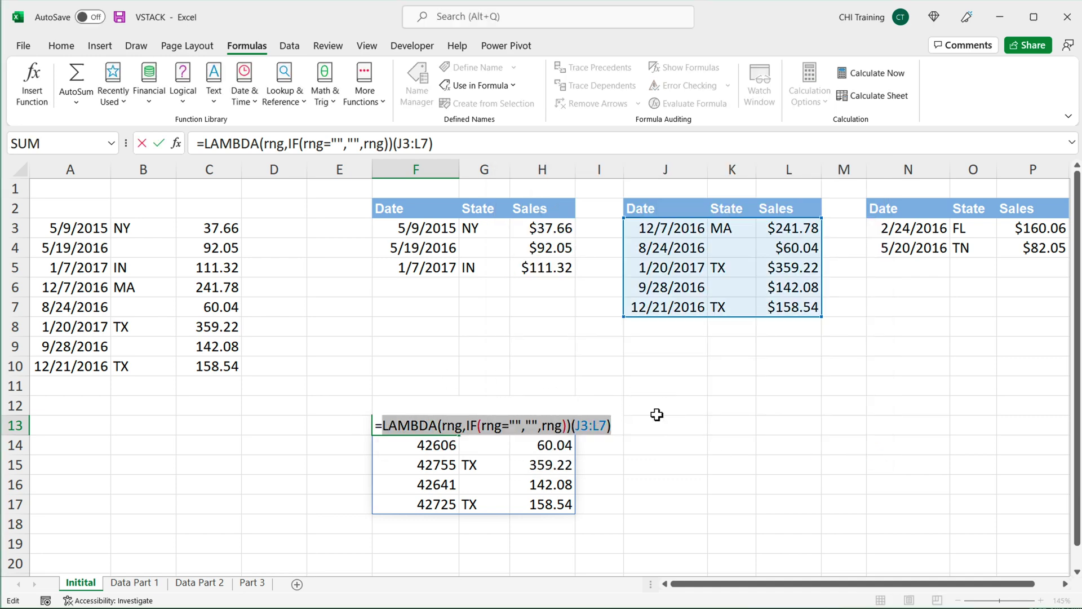
key("BackSpace")
type("HAND")
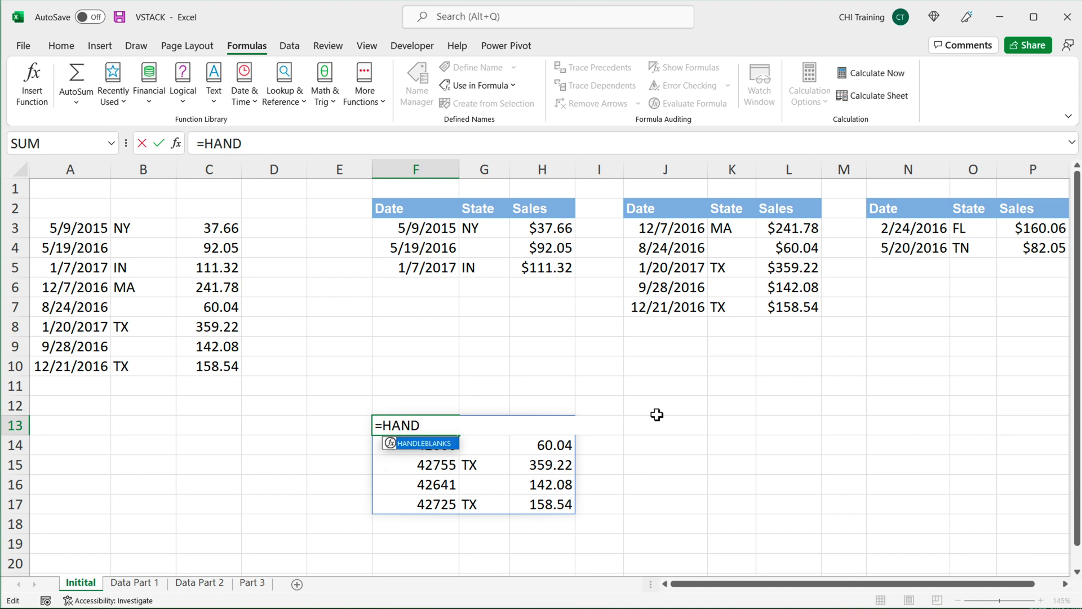
key("Tab")
left_click_drag(651, 233, 823, 330)
type(")")
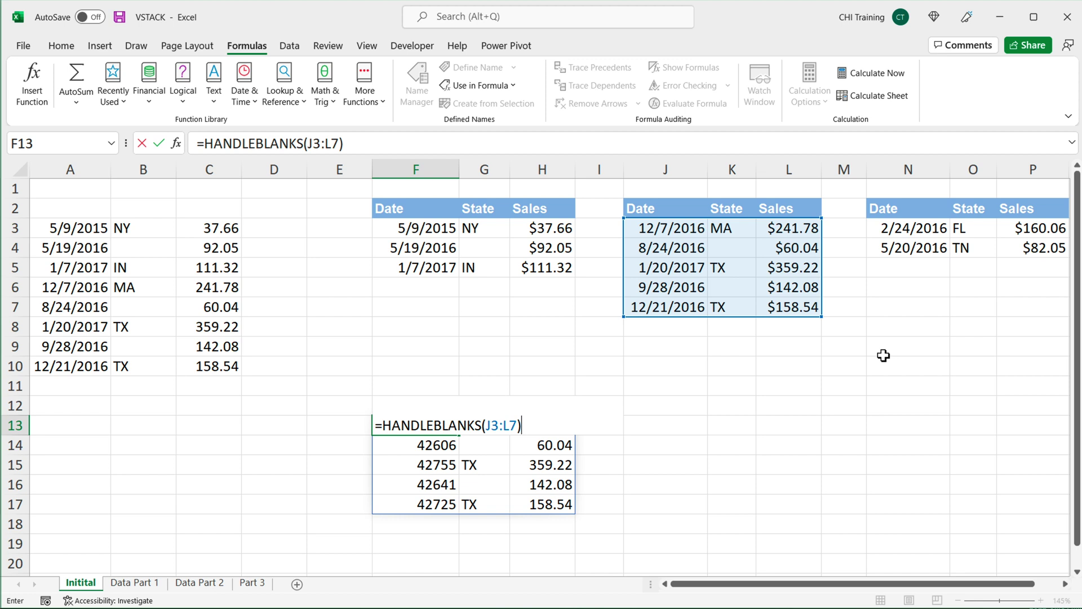
key("Return")
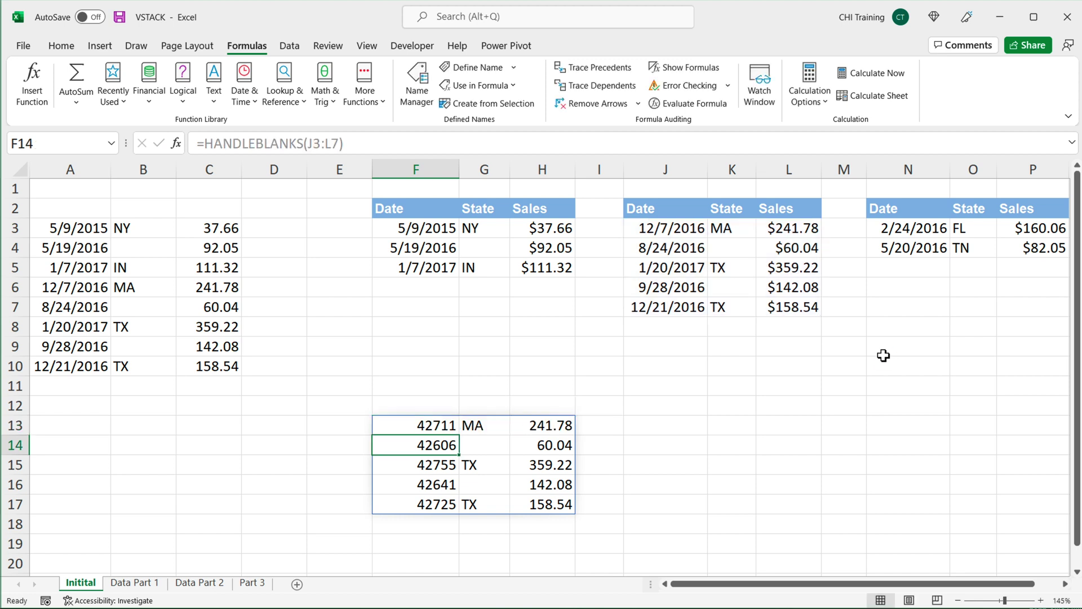
Delete the HANDLEBLANKS test formula from F13
double_click(444, 425)
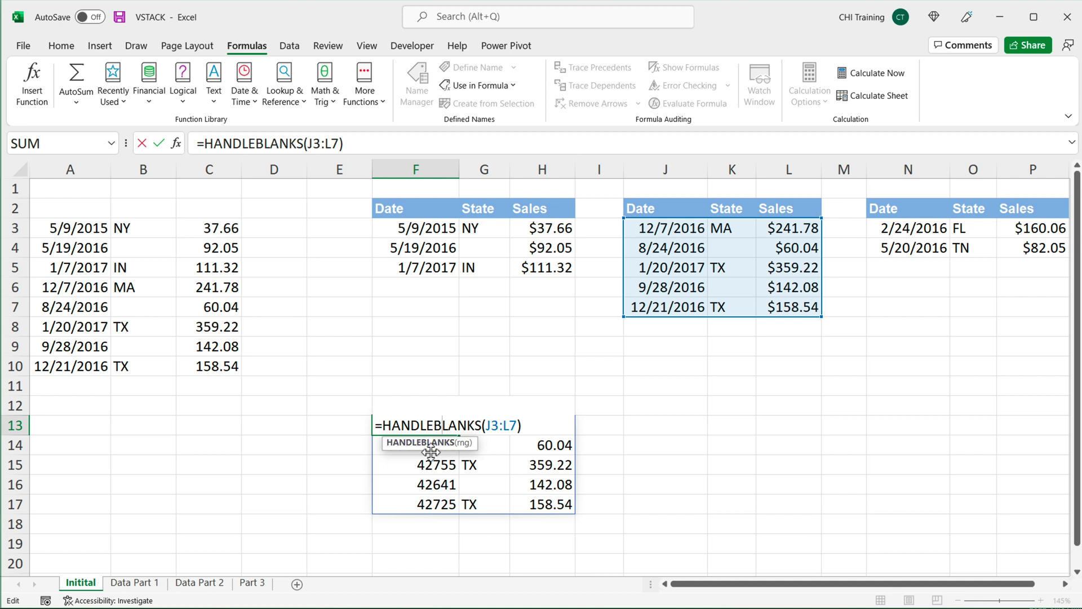
key("Left")
key("Left")
key("Left")
key("Escape")
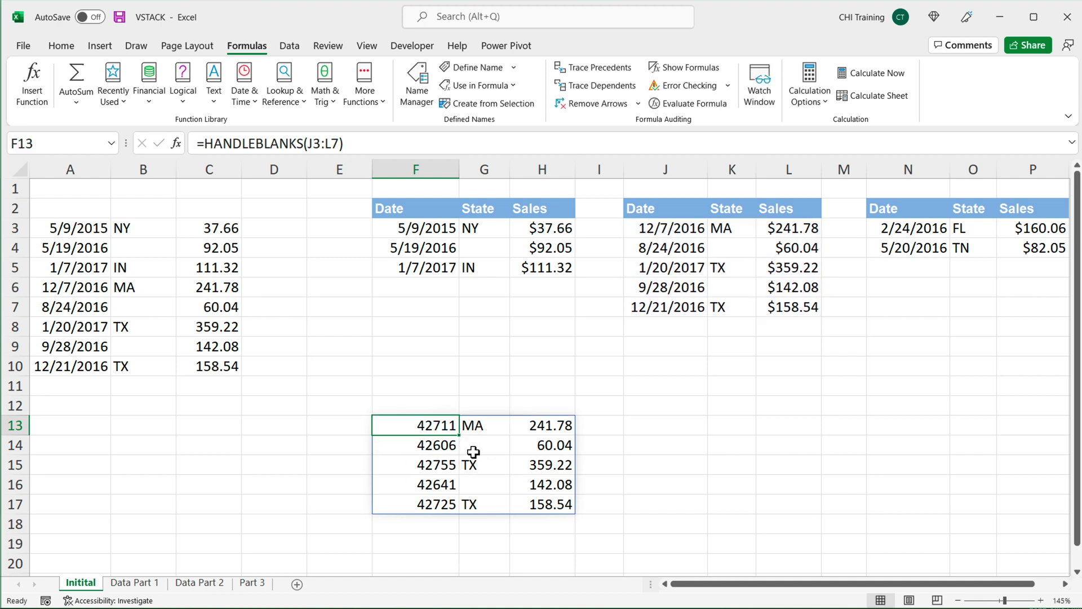
key("BackSpace")
In A3, replace the old IF arguments inside VSTACK with HANDLEBLANKS(F3:H5)
left_click(397, 348)
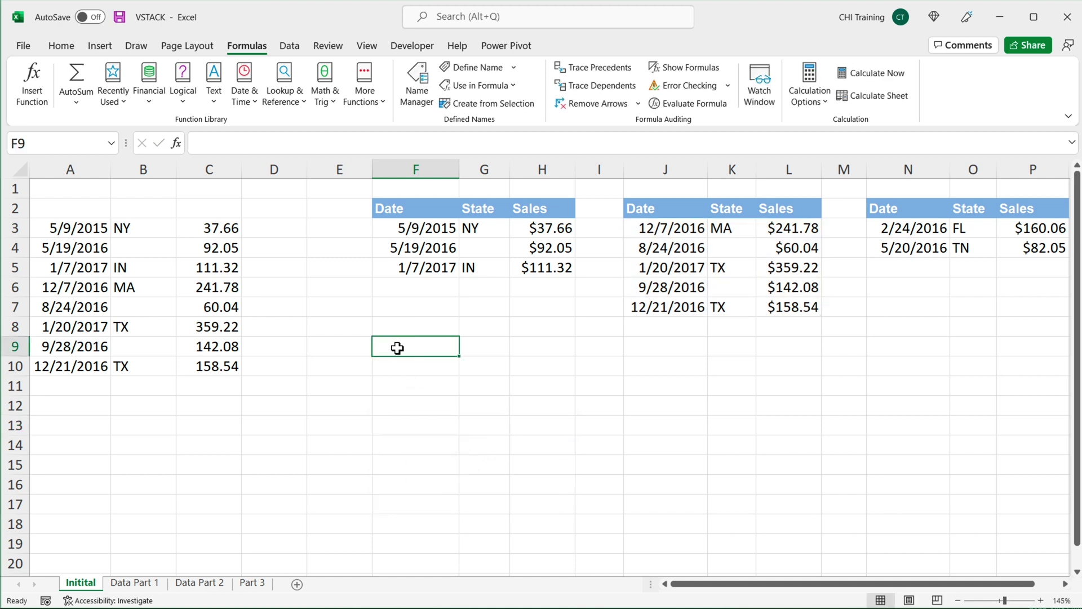
left_click(87, 229)
double_click(87, 230)
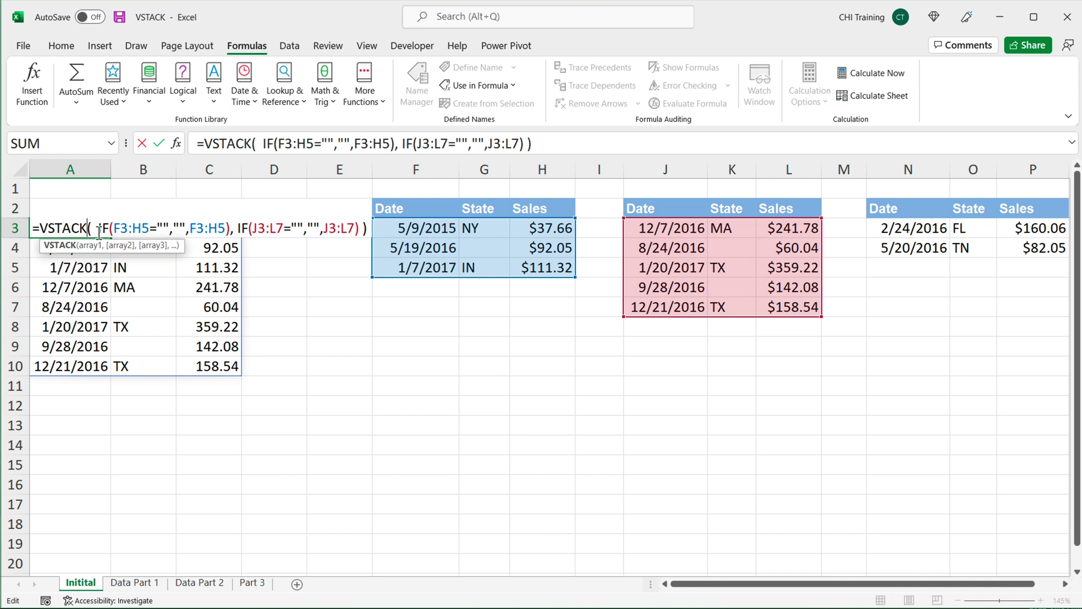
left_click_drag(96, 231, 569, 248)
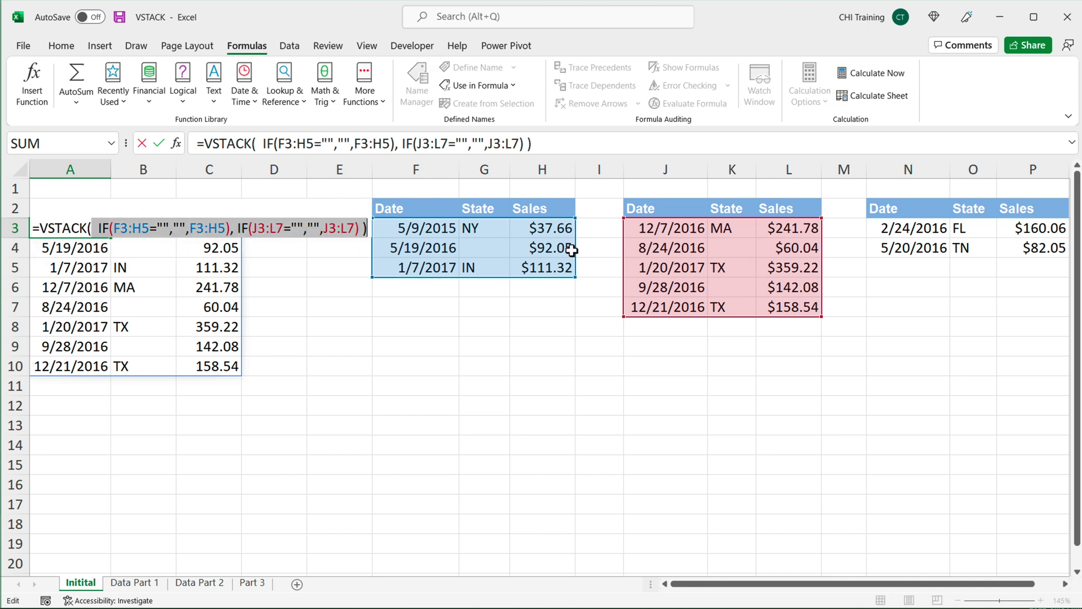
key("Delete")
type("HAND")
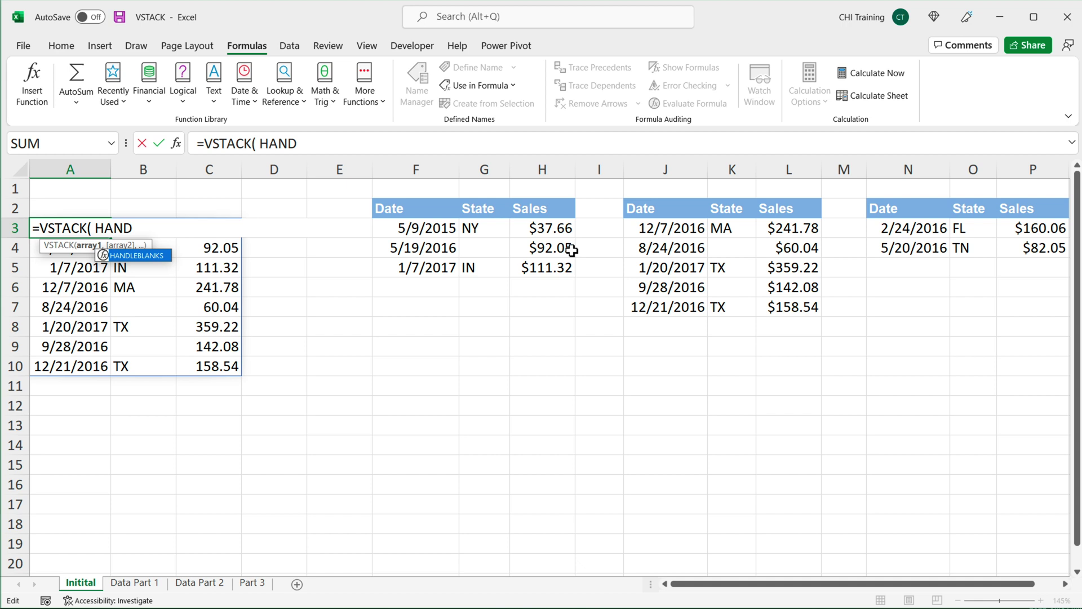
key("Tab")
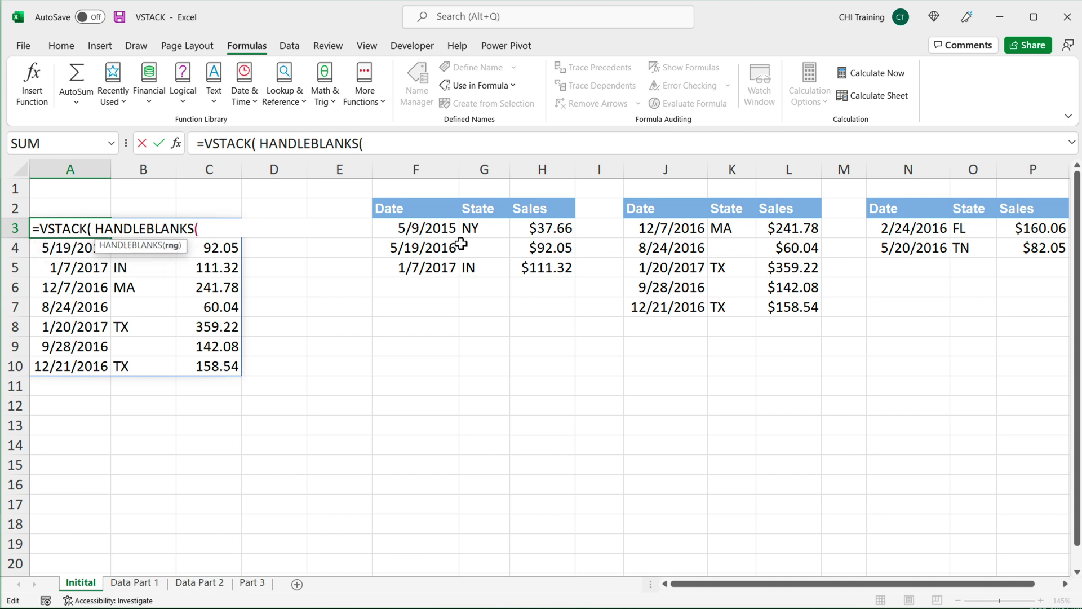
left_click_drag(430, 232, 555, 271)
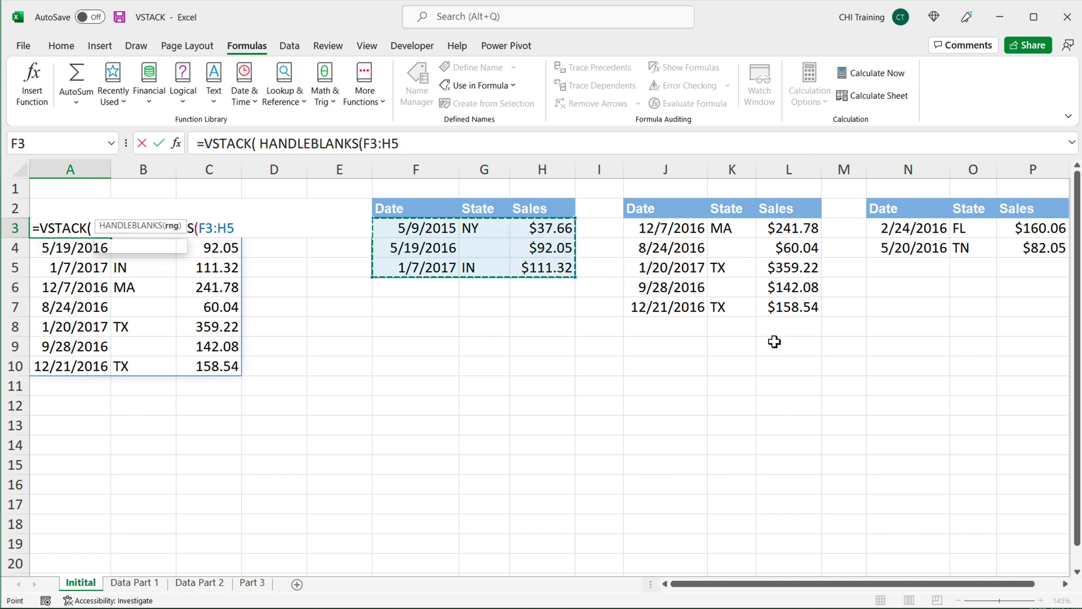
Add HANDLEBLANKS(J3:L7) and HANDLEBLANKS(N3:P4) to the VSTACK and close the parentheses
type(")")
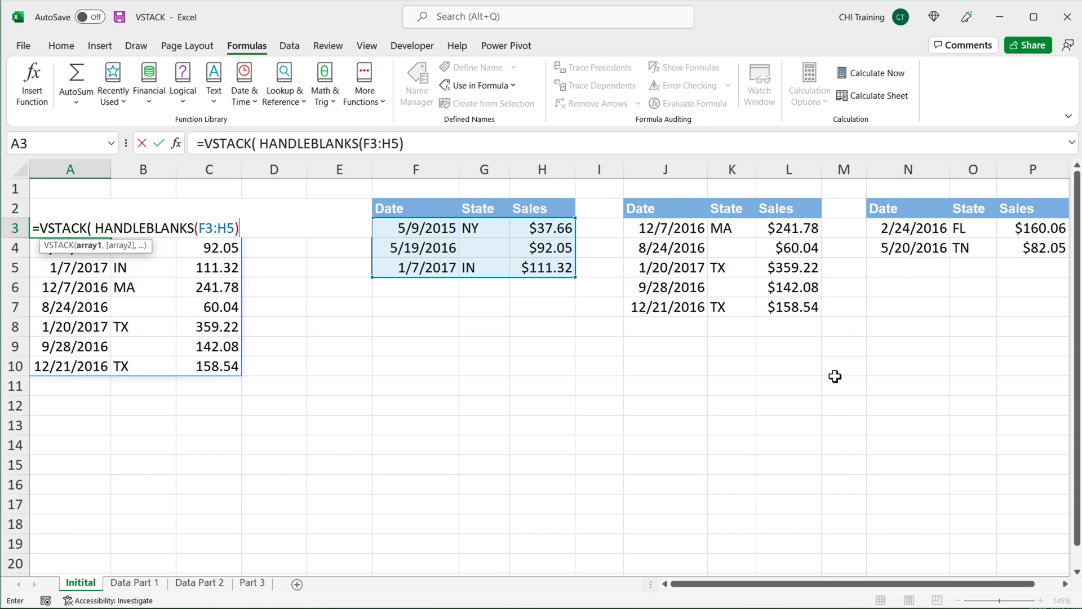
type(",hand")
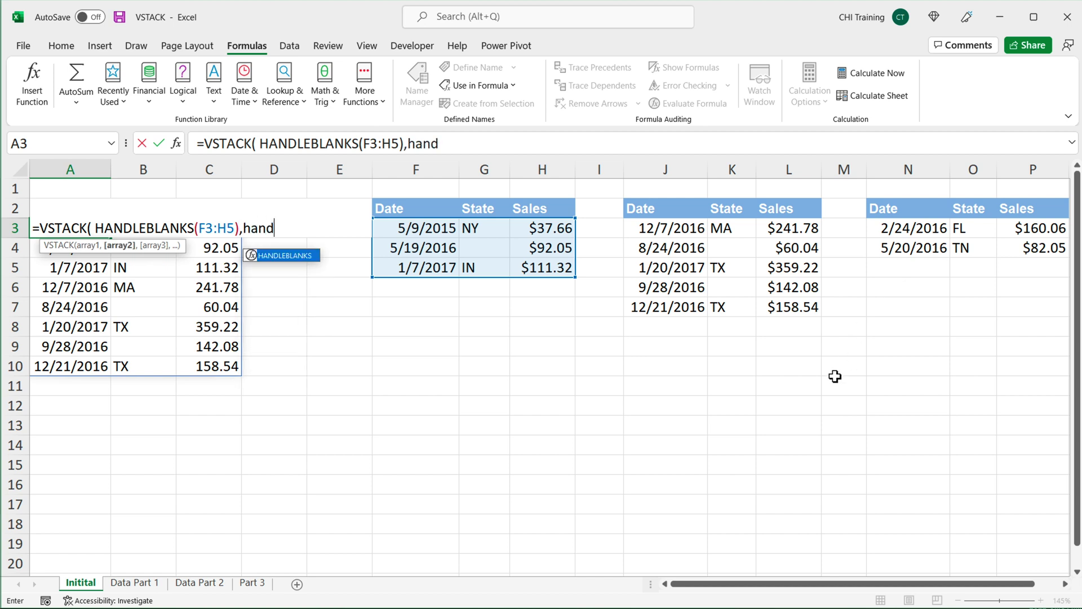
key("Tab")
left_click_drag(637, 228, 799, 306)
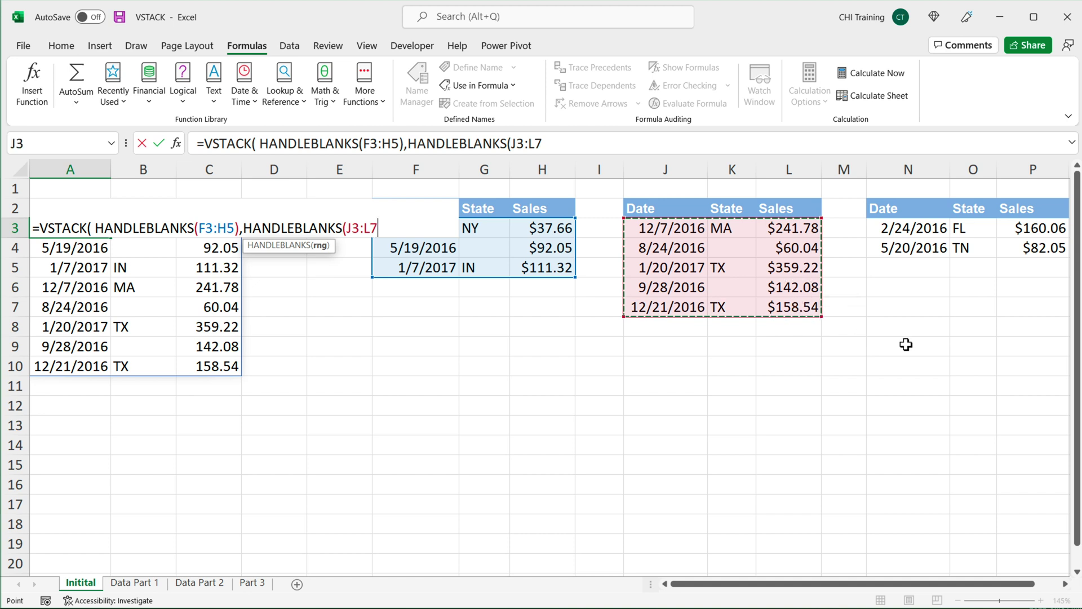
type(")")
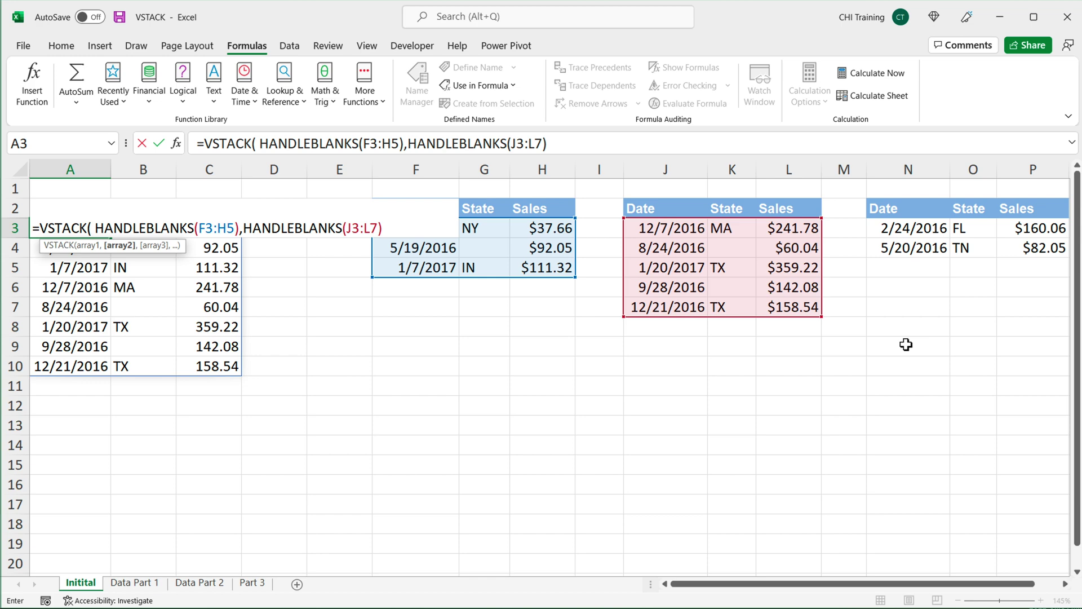
type(",")
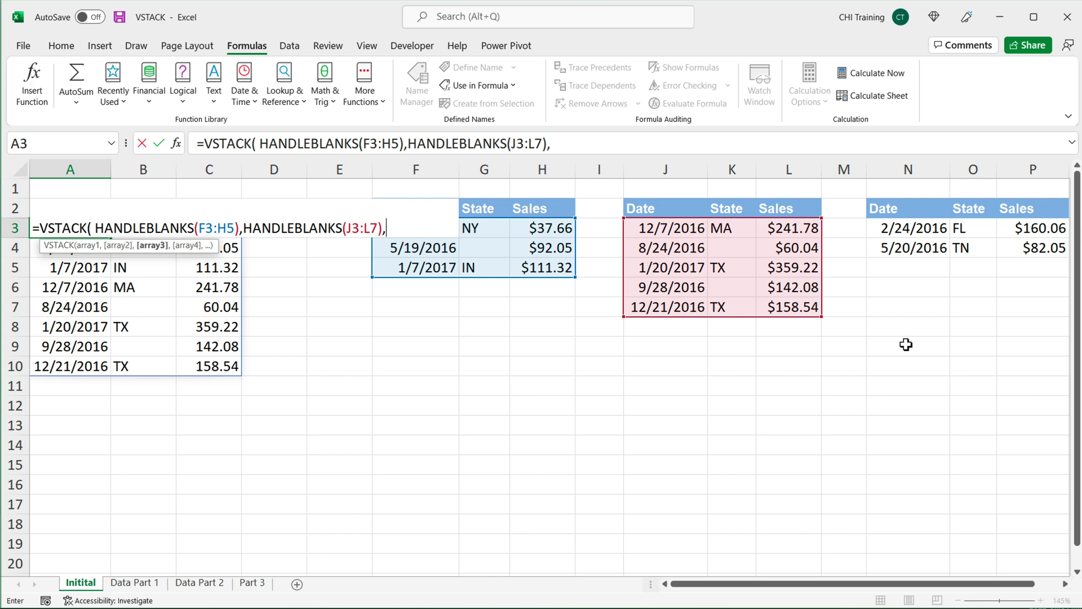
type("han")
key("Tab")
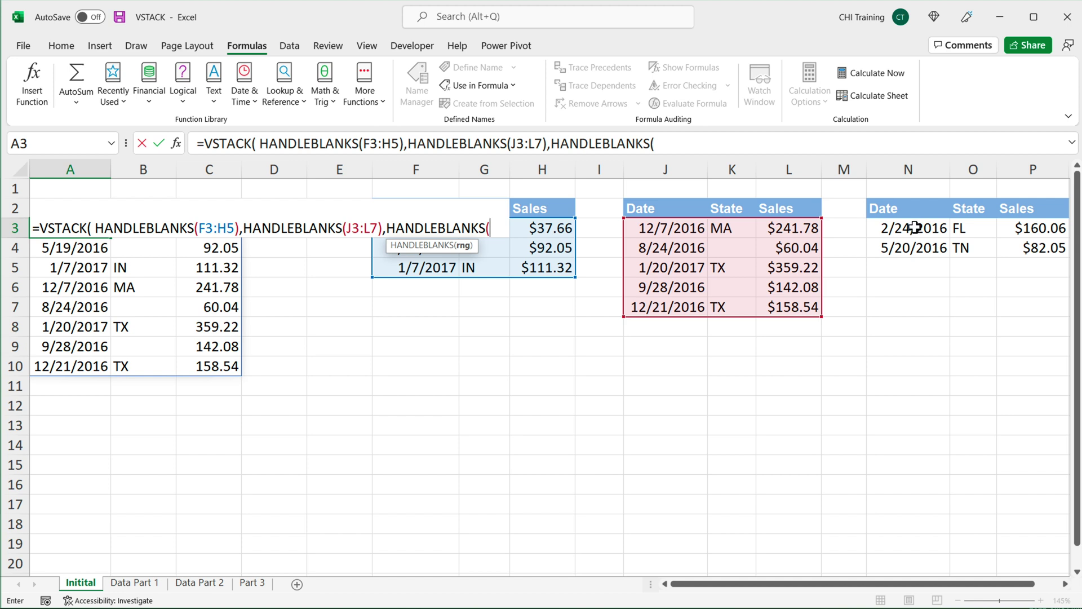
left_click_drag(912, 228, 1011, 249)
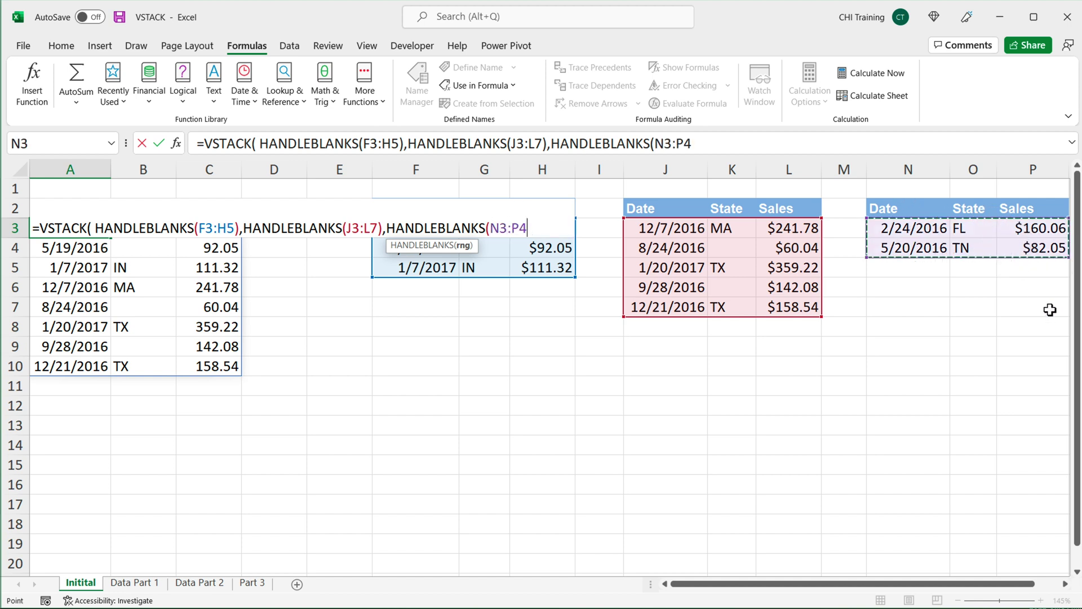
type(")")
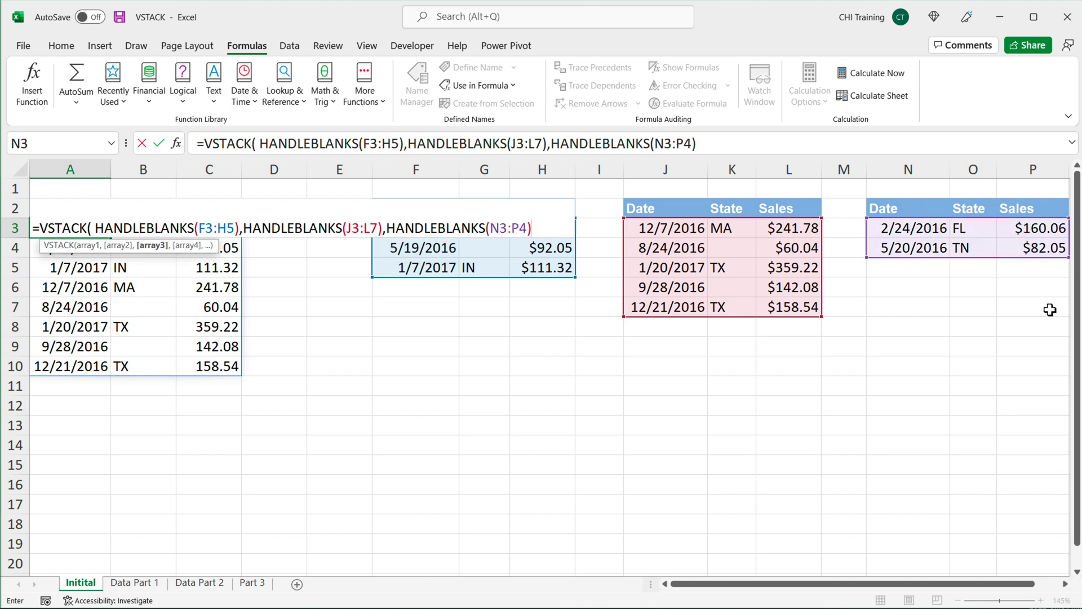
type(")")
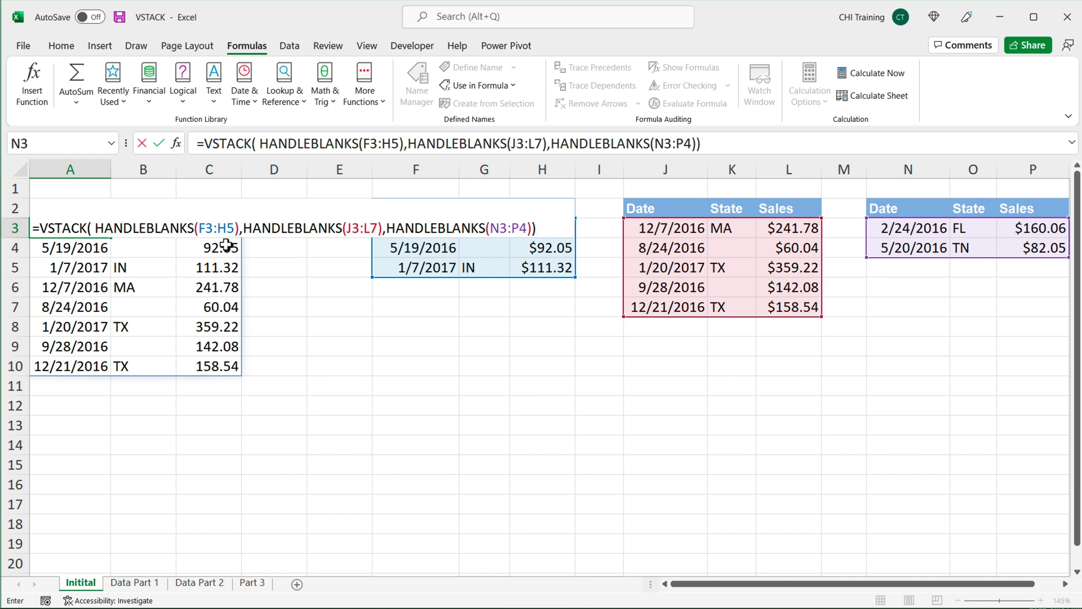
left_click(534, 228)
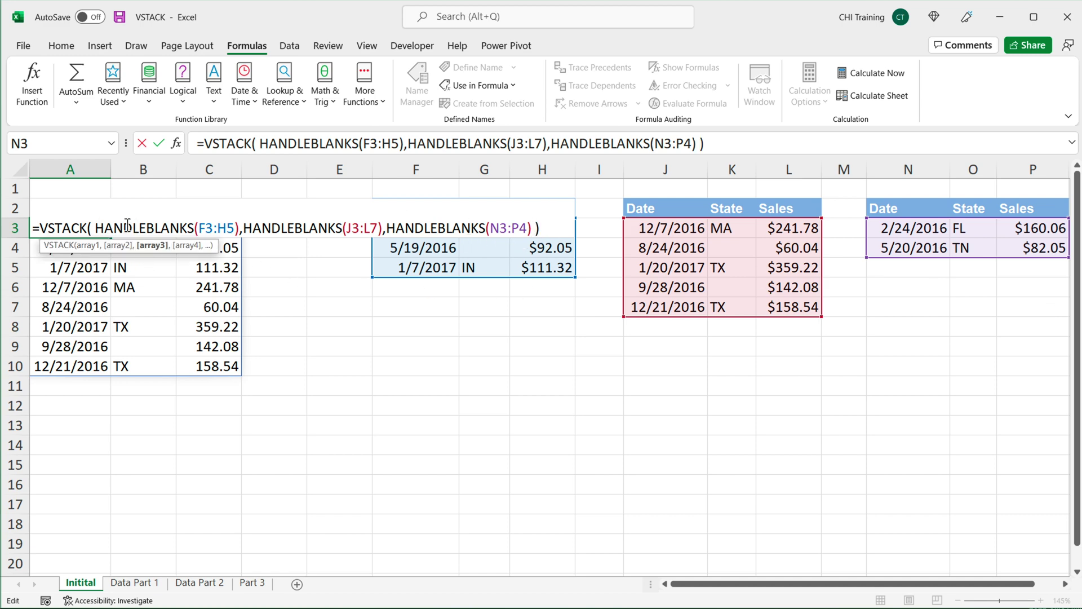
left_click(556, 225)
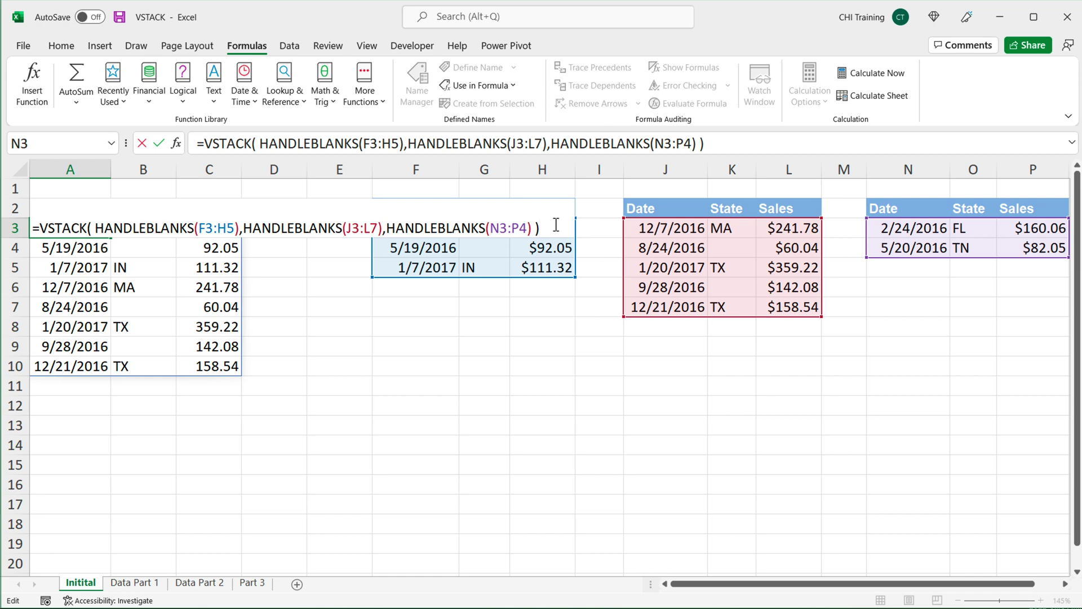
key("Return")
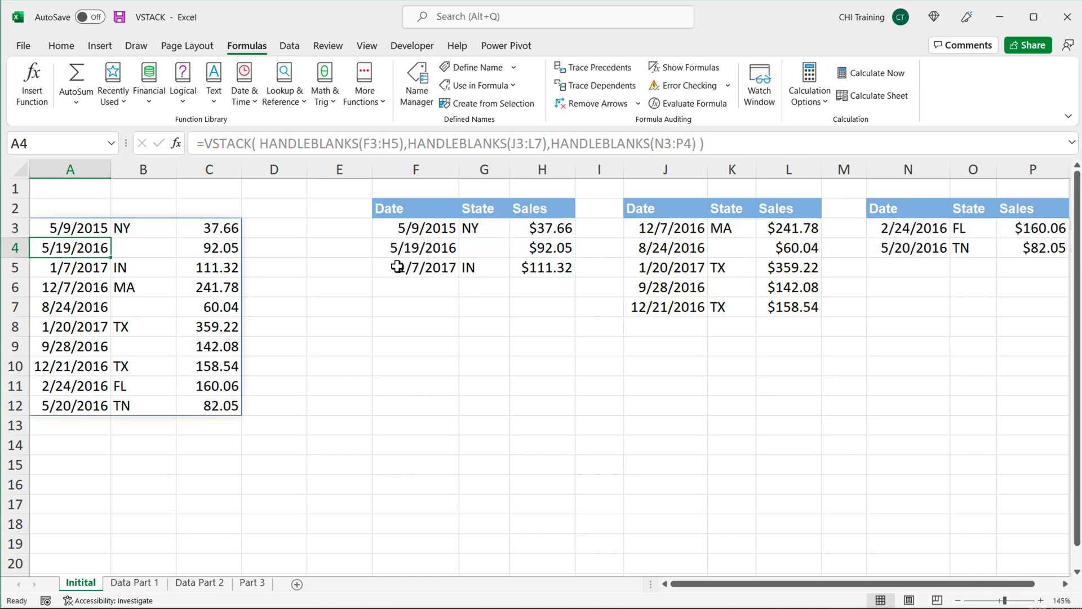
left_click(82, 228)
left_click_drag(82, 228, 237, 406)
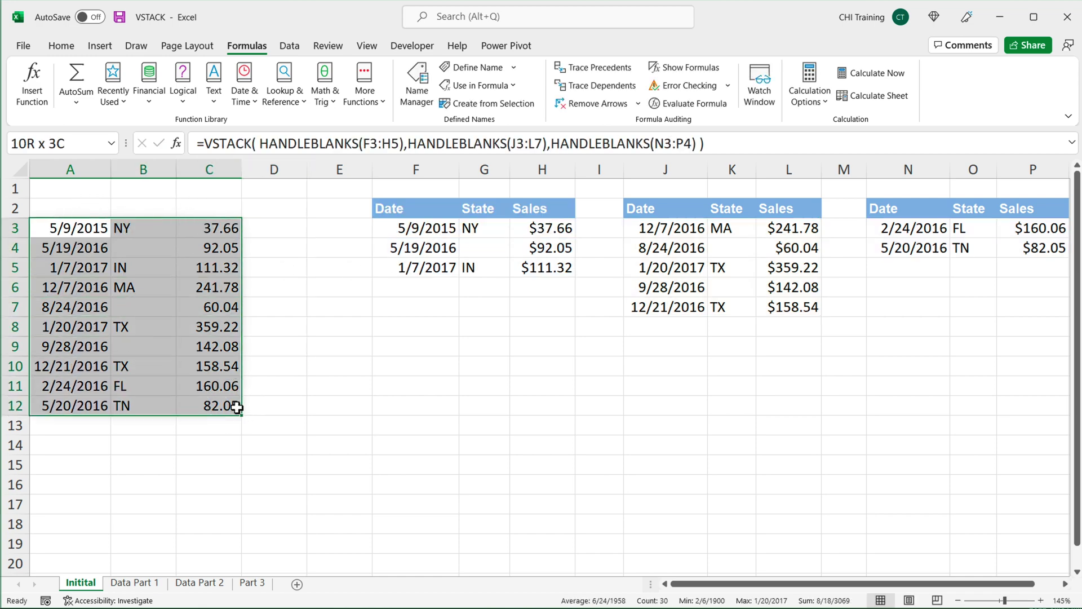
left_click(72, 245)
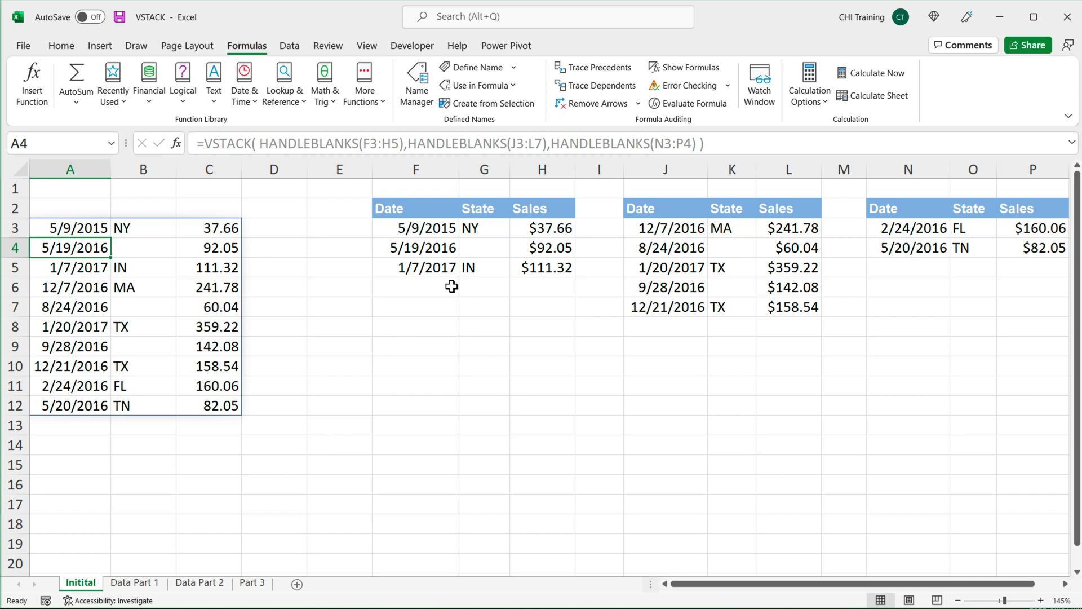
left_click_drag(433, 225, 520, 264)
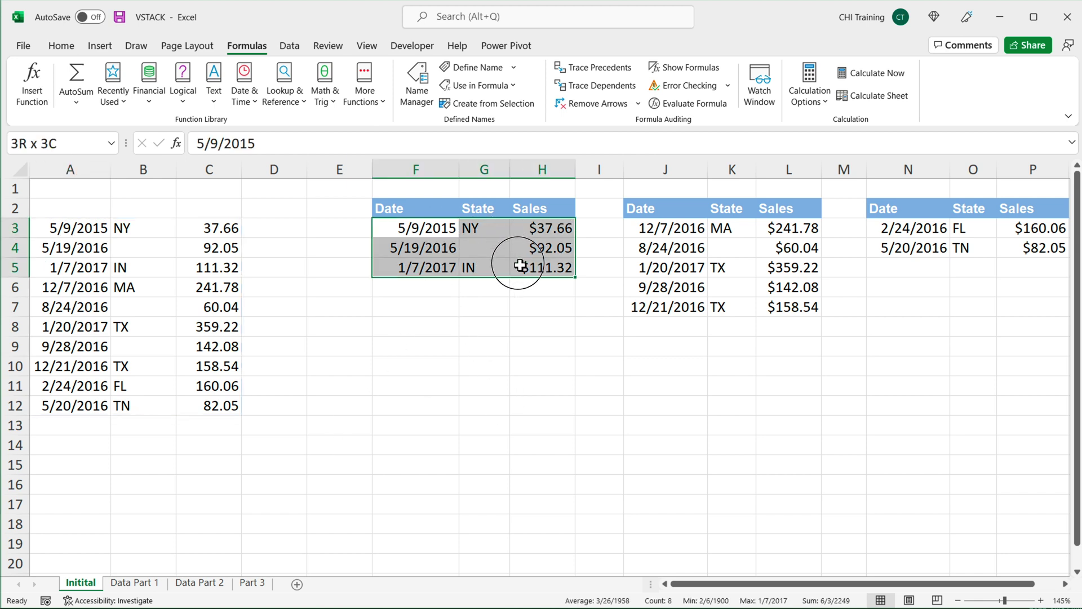
left_click_drag(639, 228, 812, 309)
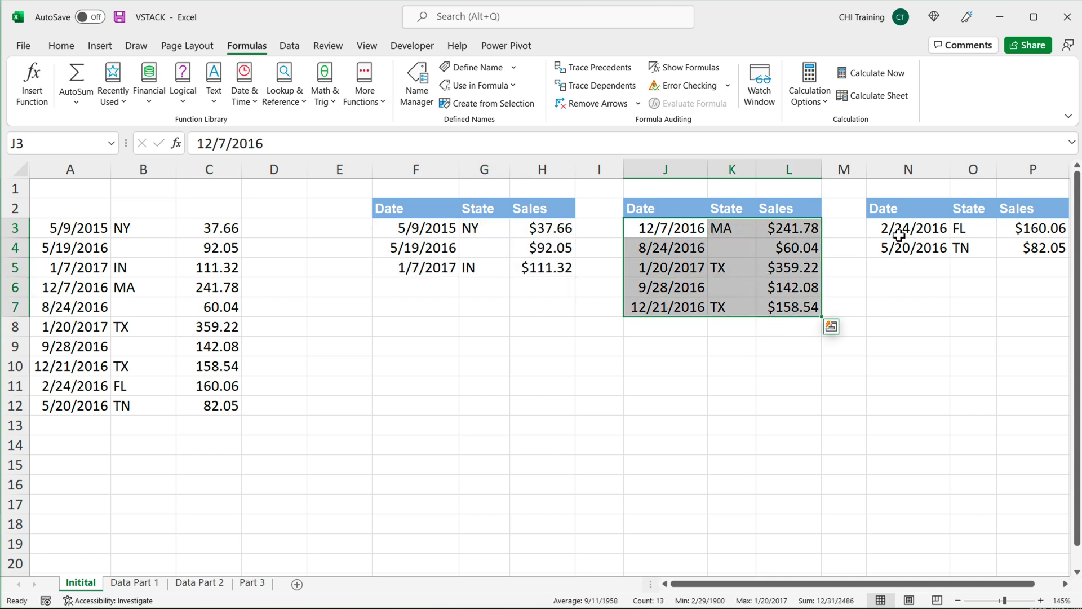
left_click_drag(899, 236, 1002, 254)
left_click_drag(68, 231, 197, 406)
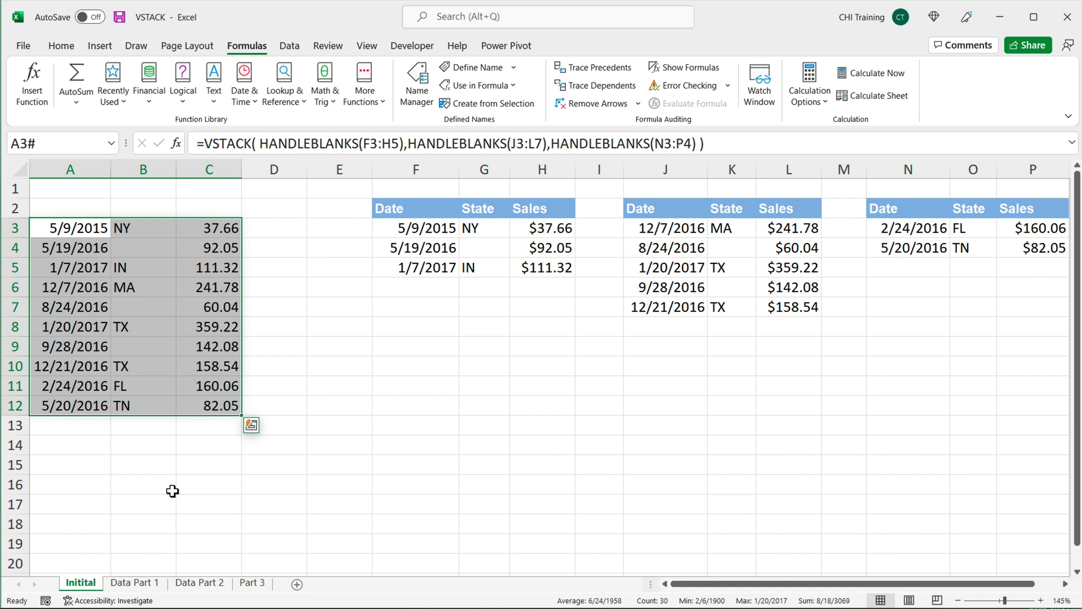
left_click(417, 295)
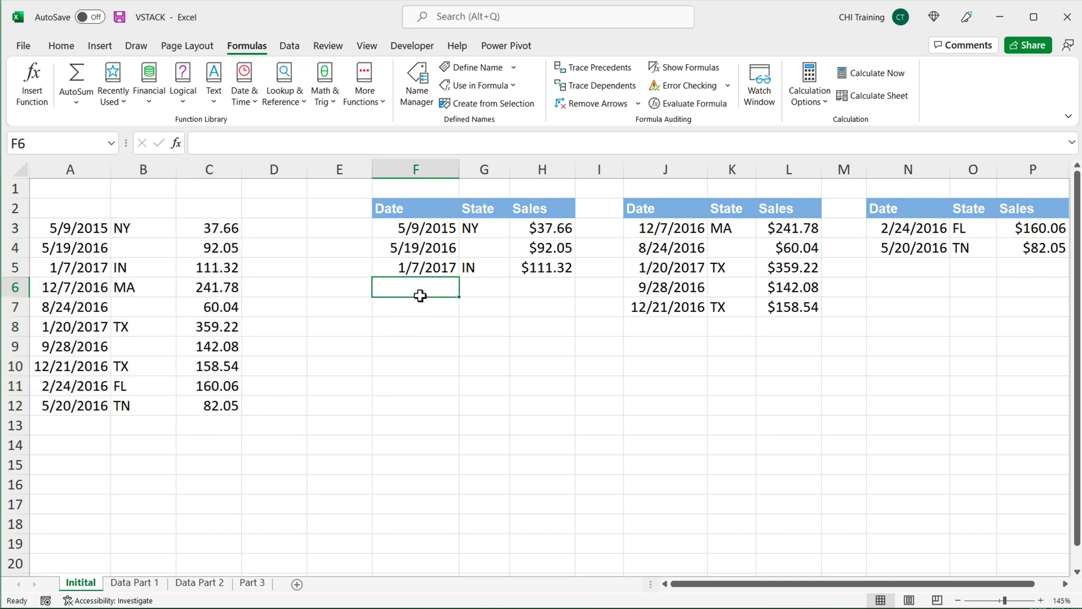
Enter a new row 1/1/2022, TX, 323 in F6:H6
type("1/")
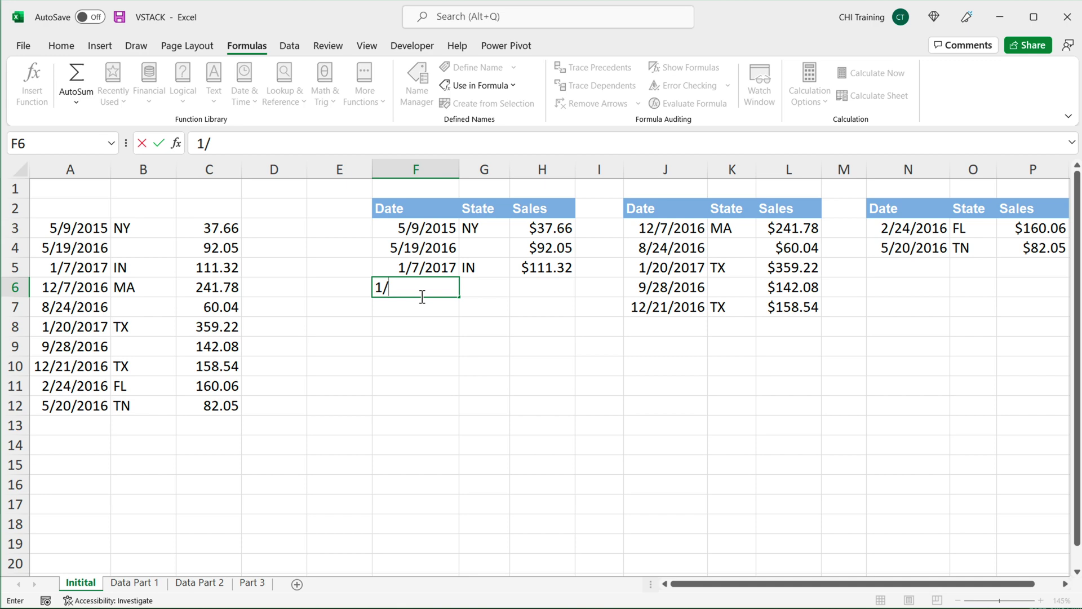
type("1/2022")
key("Tab")
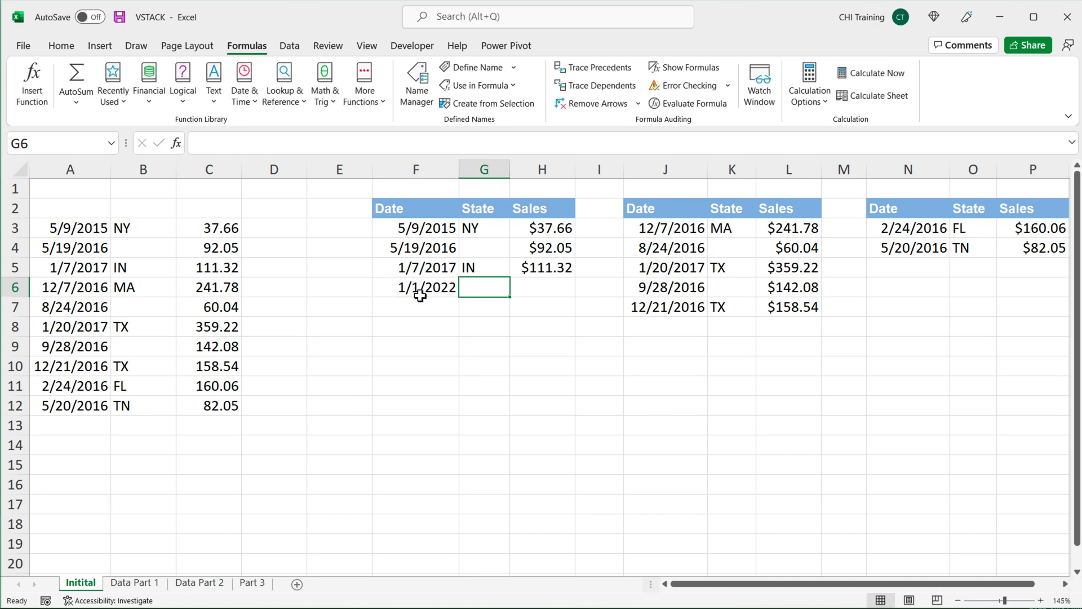
type("TX")
key("Tab")
type("3")
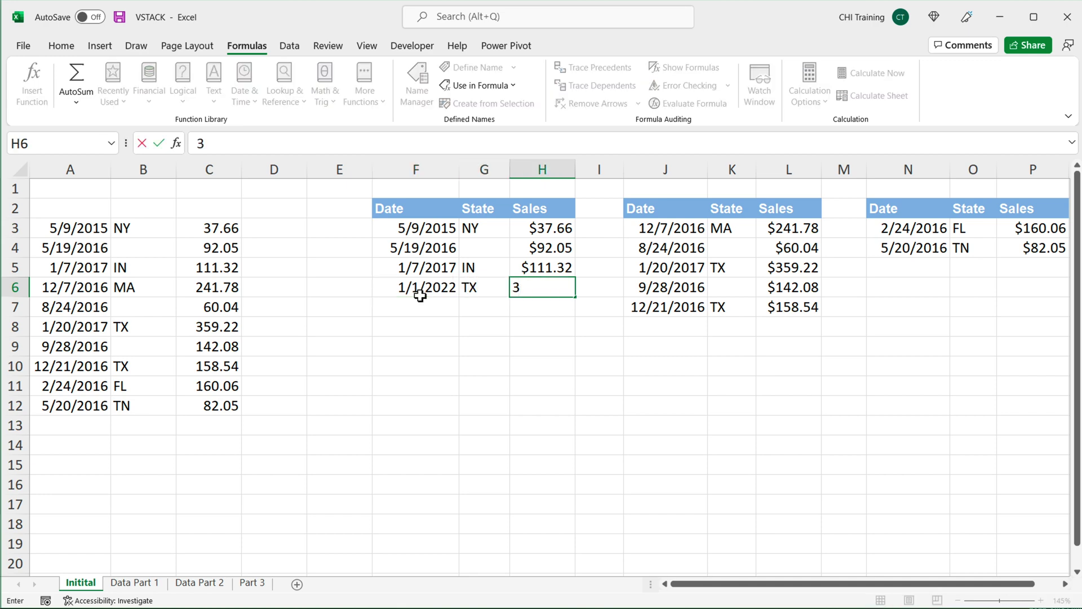
type("23")
key("Return")
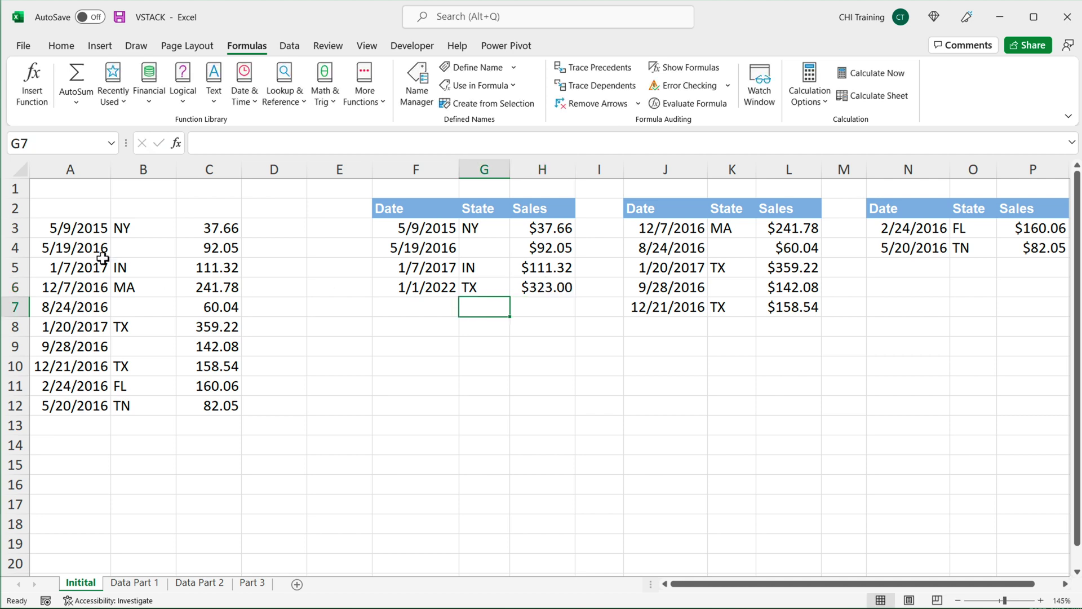
Try extending A3's F3:H5 reference to row 6, then cancel the edit
left_click(73, 231)
double_click(73, 231)
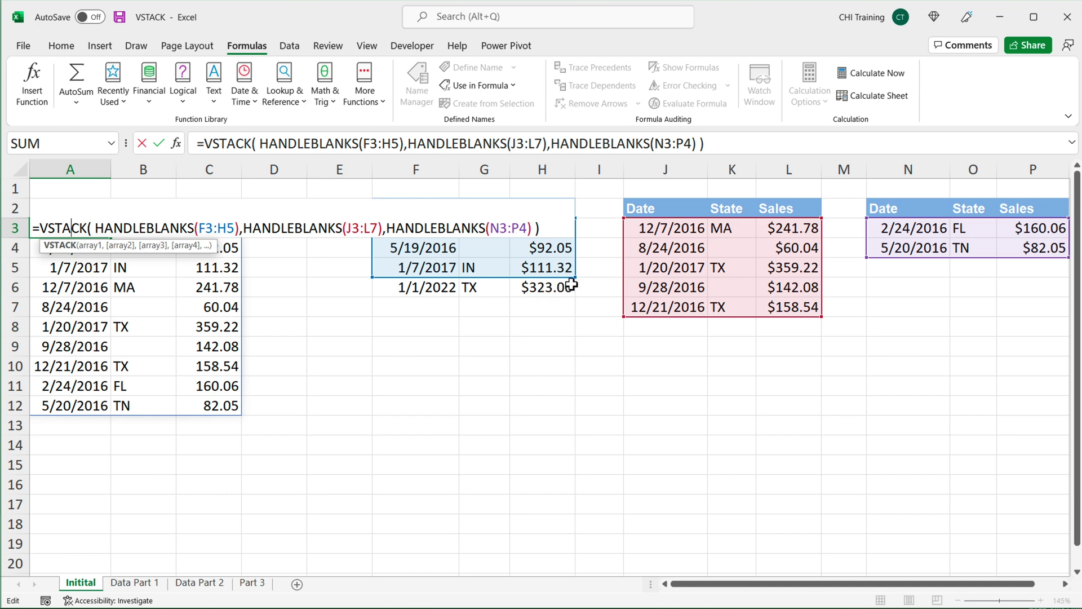
left_click_drag(579, 282, 574, 297)
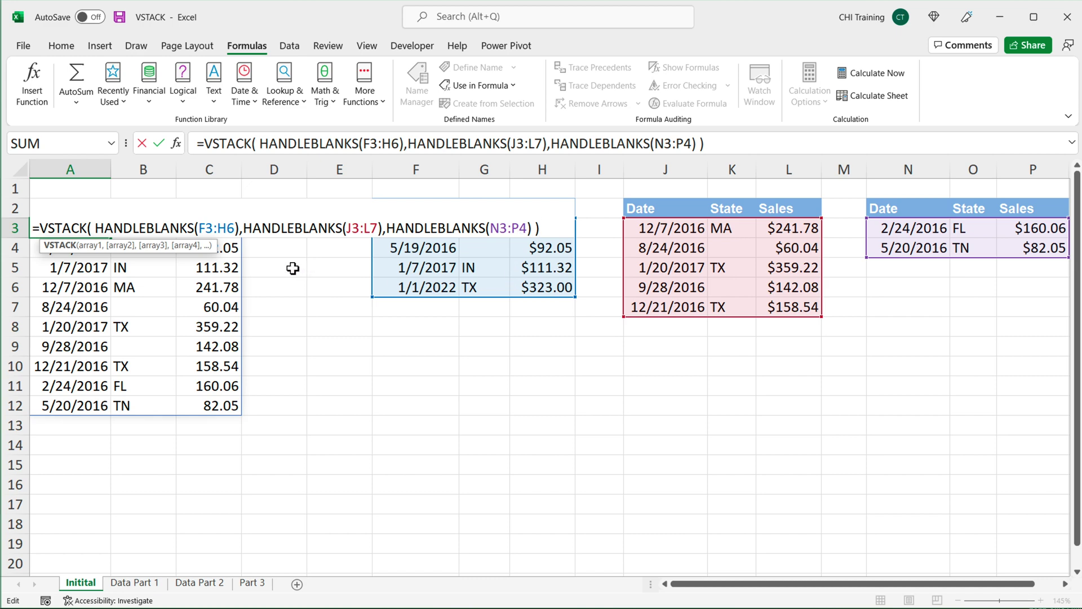
key("Escape")
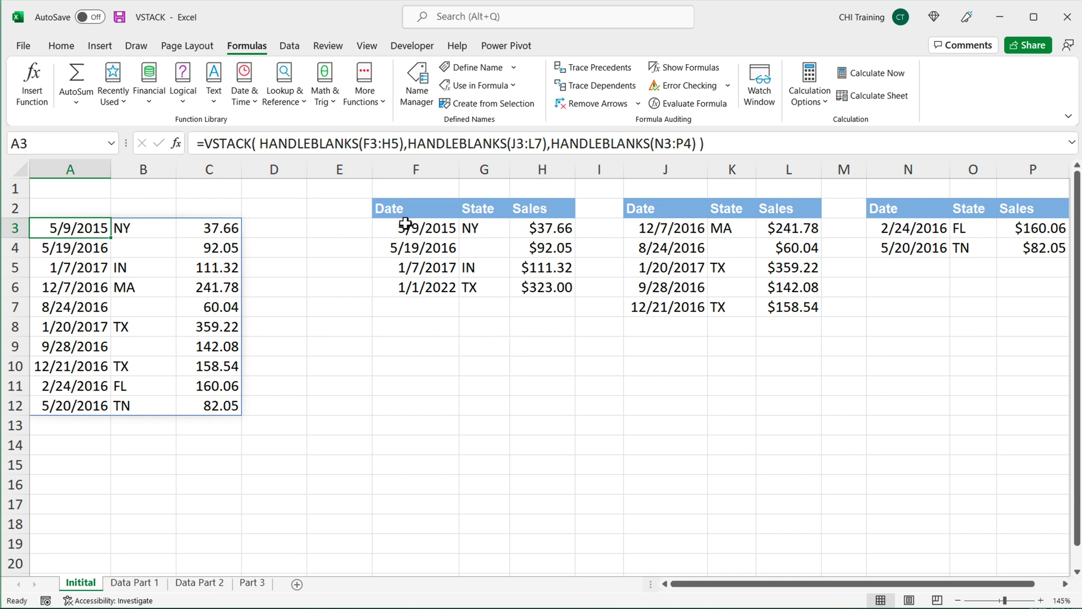
Convert F2:H6 into a table with Date, State and Sales as headers
left_click_drag(401, 212, 537, 288)
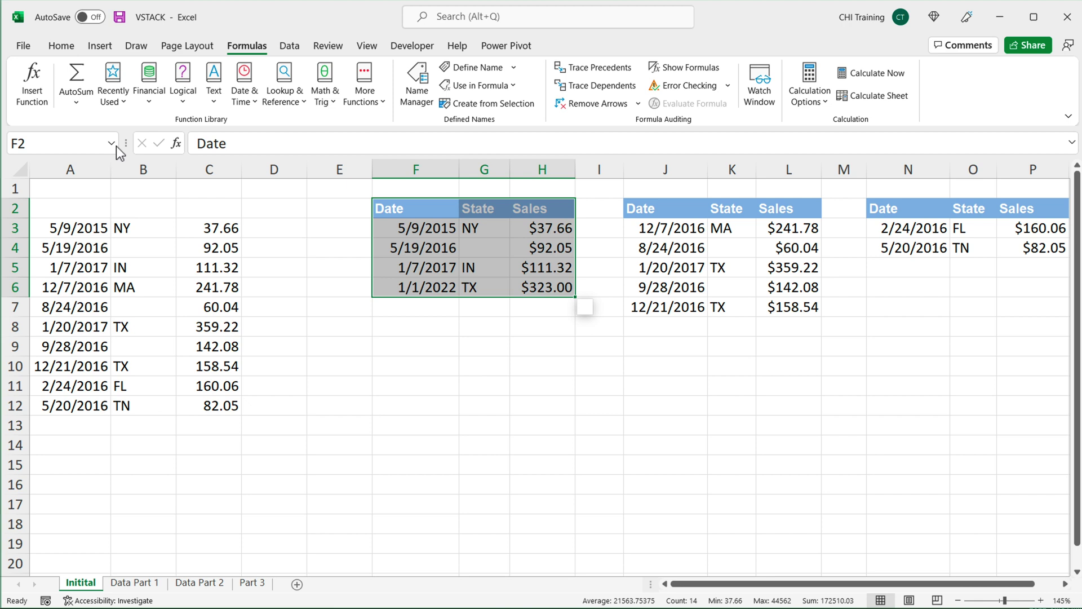
left_click(100, 46)
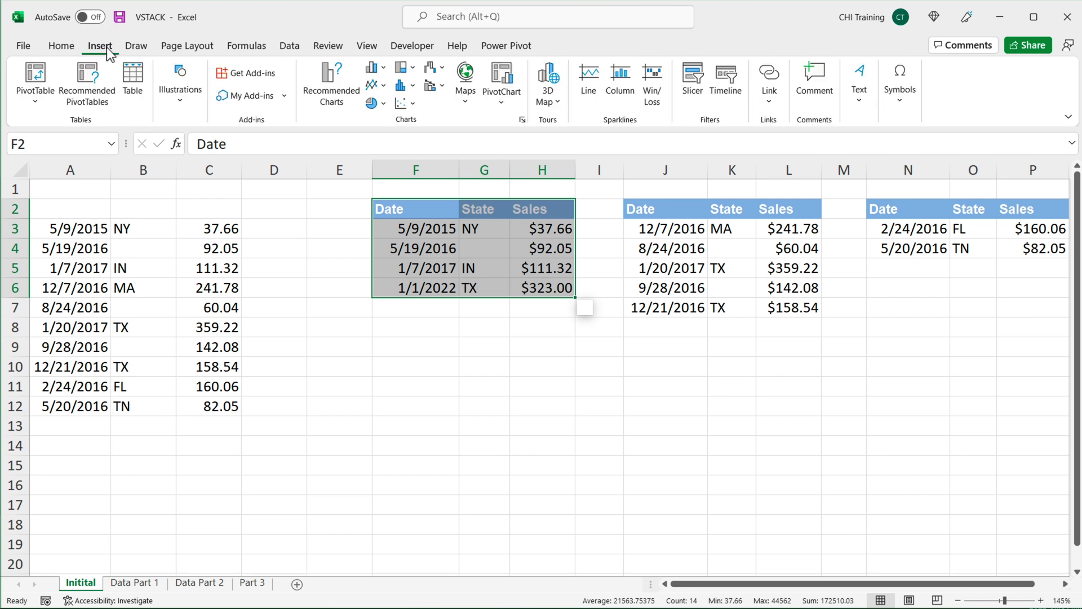
left_click(138, 93)
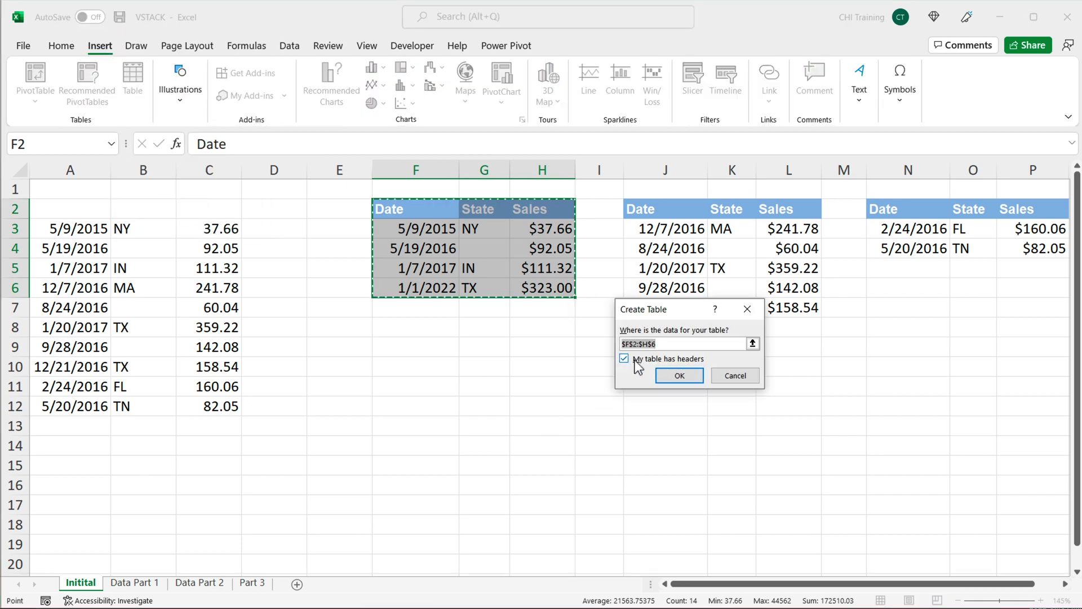
left_click(681, 378)
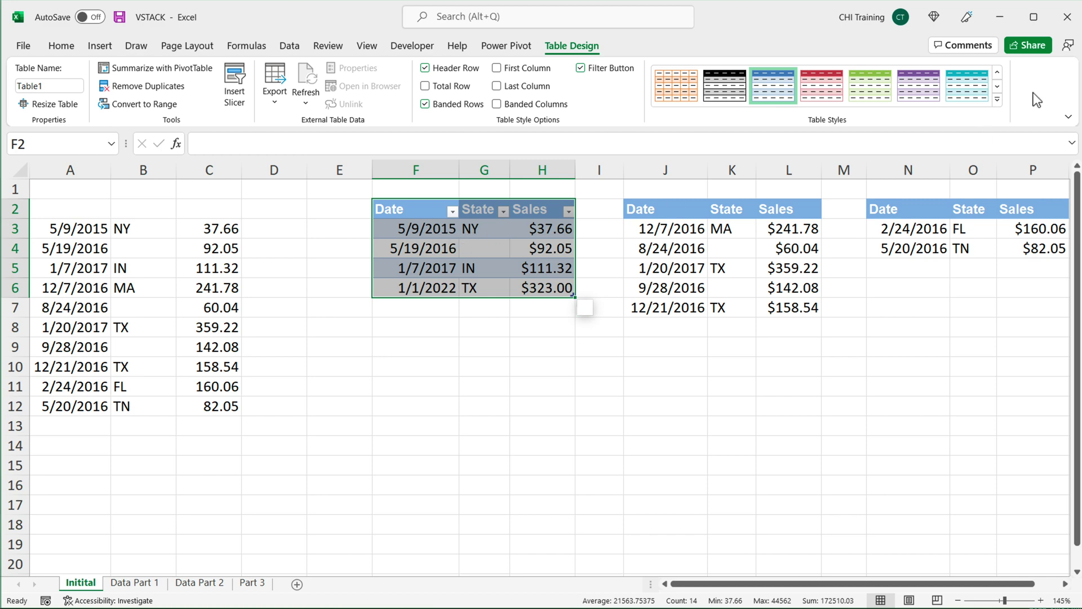
Apply the plain Light 'None' style to Table1 and rename it Sales1
left_click(997, 103)
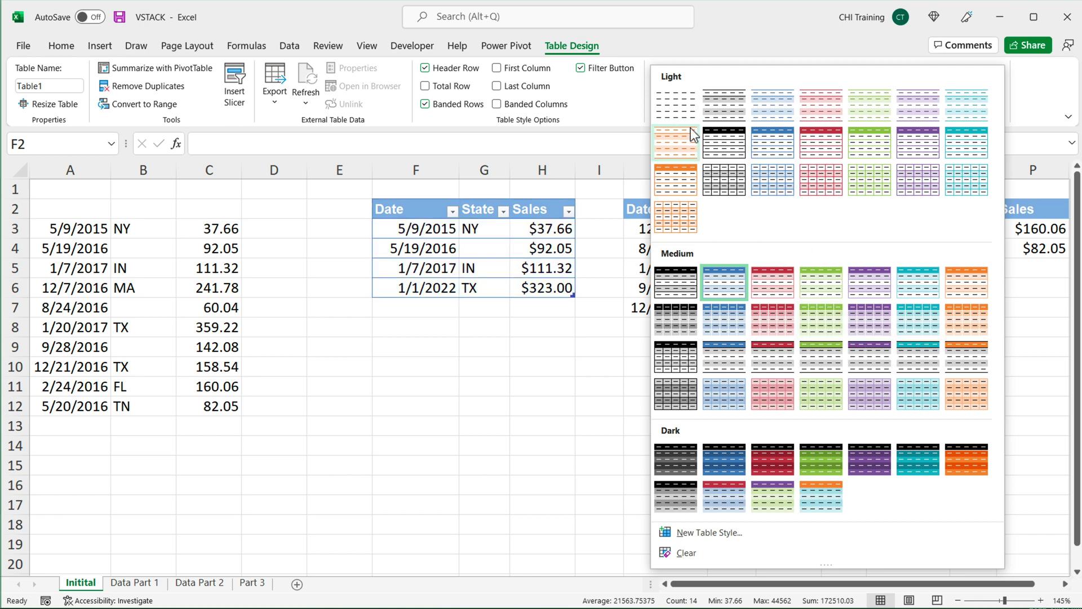
left_click(668, 108)
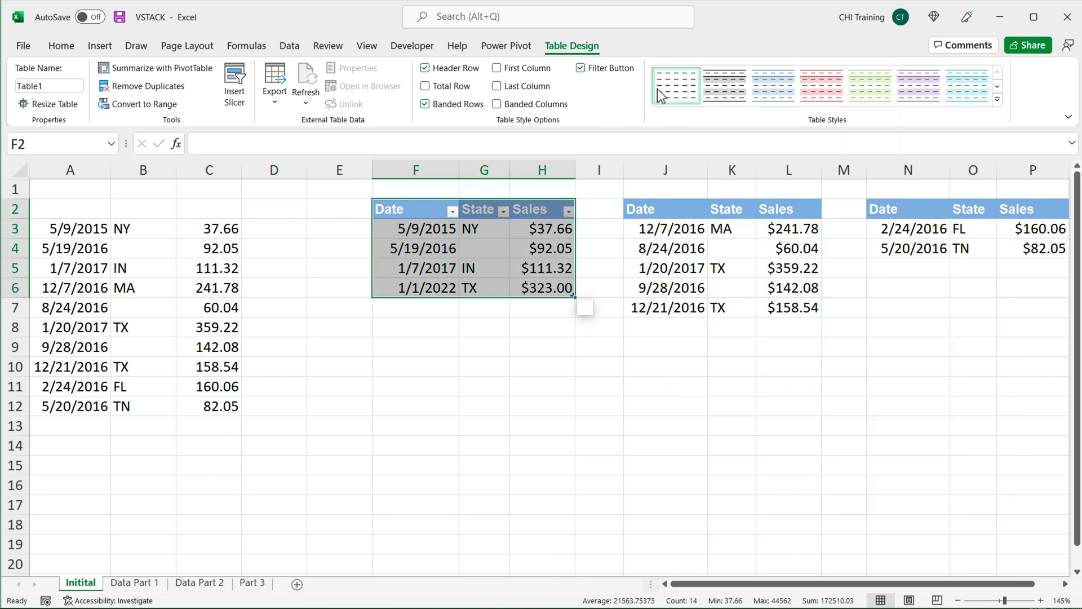
left_click(58, 85)
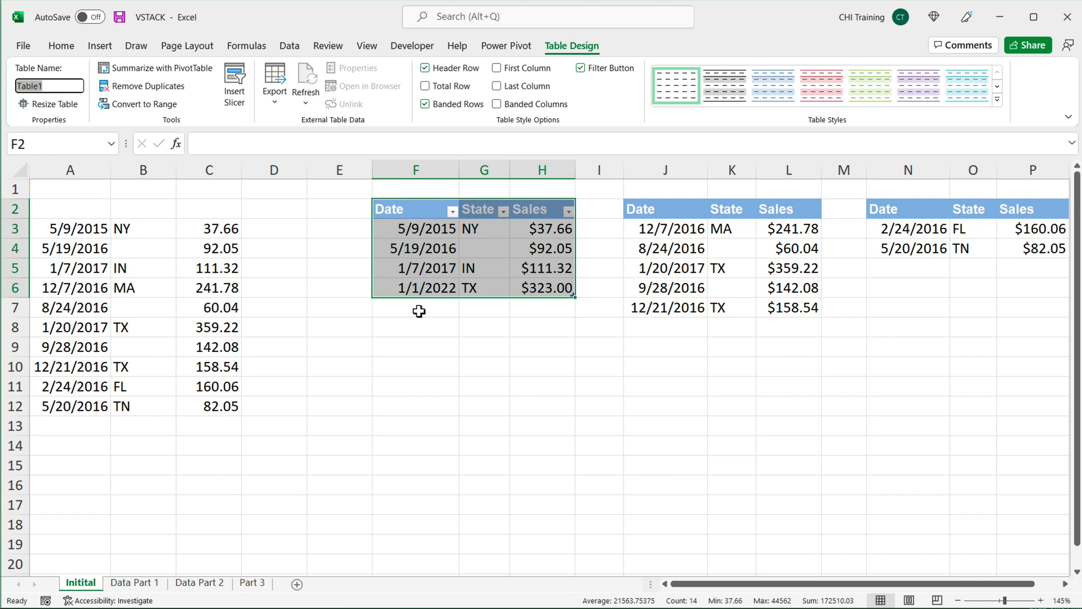
type("Sale")
key("Return")
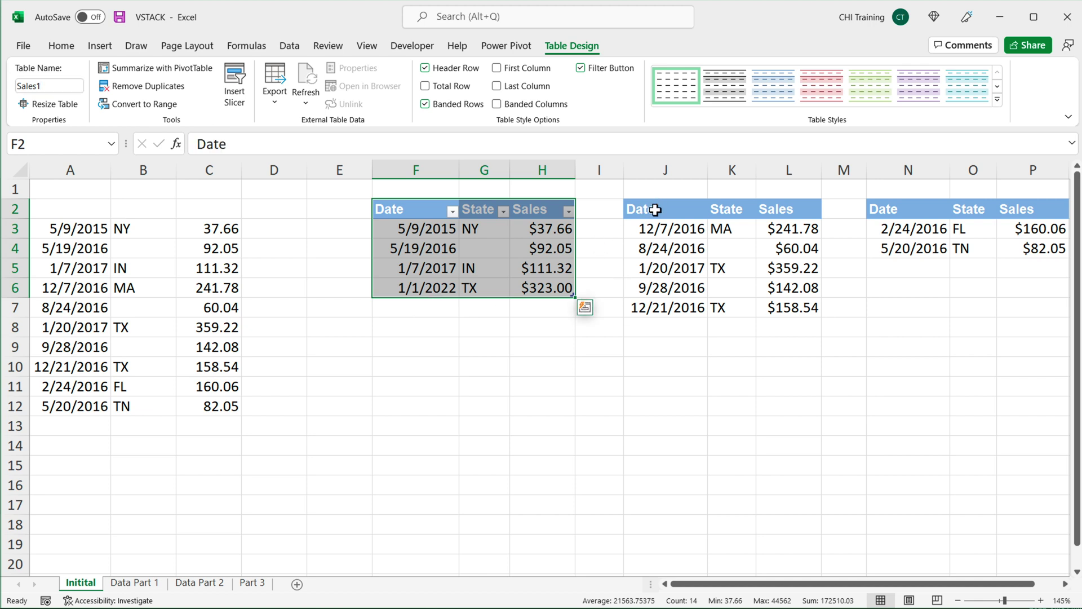
Convert J2:L7 into a table with headers
left_click_drag(655, 209, 812, 309)
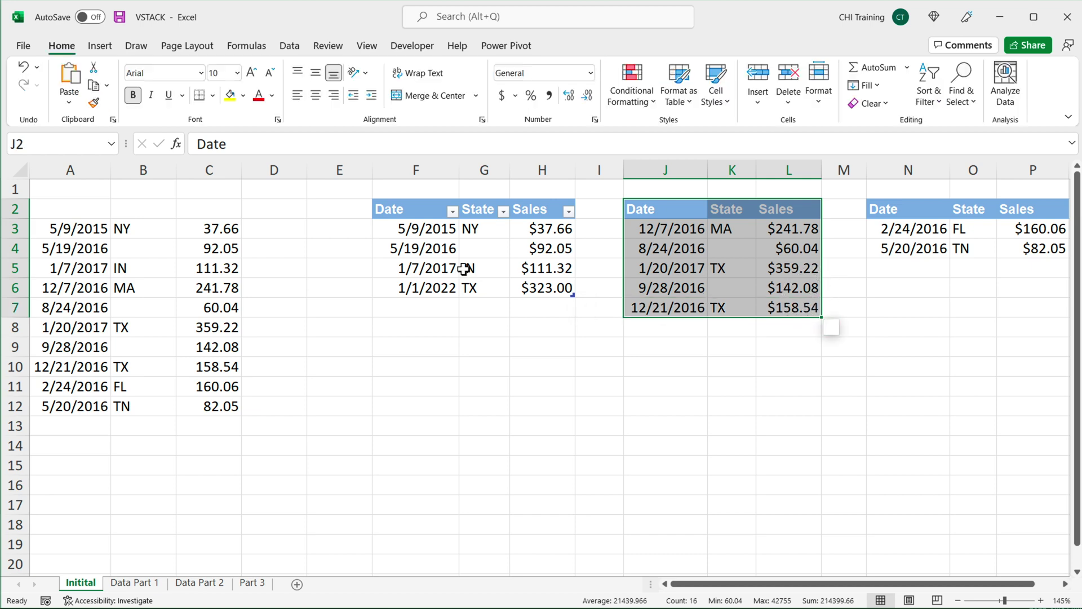
left_click(101, 48)
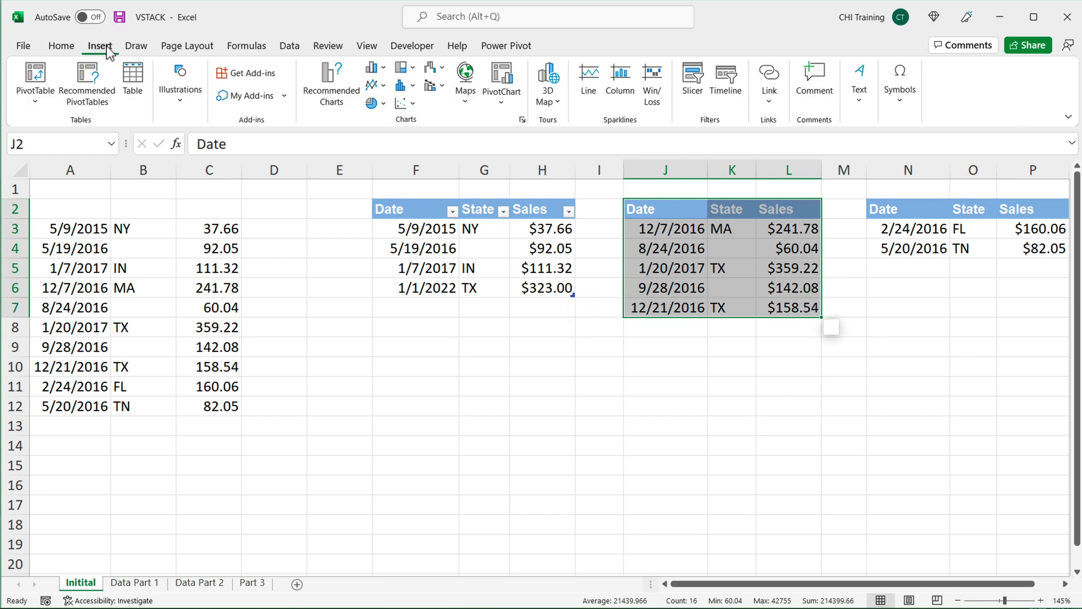
left_click(134, 84)
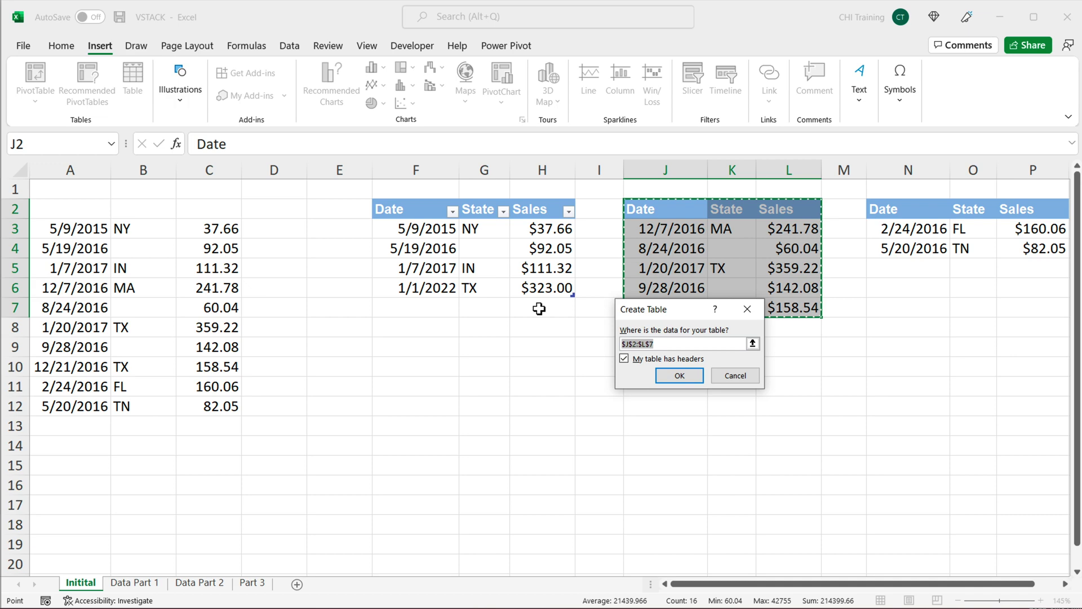
left_click(680, 375)
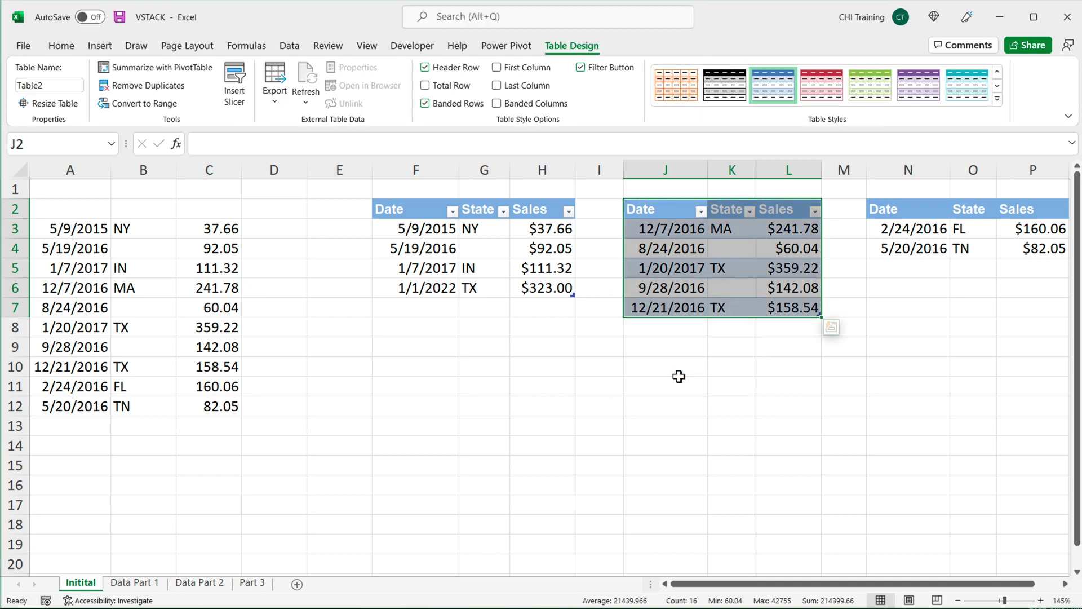
Give the new table the plain Light style and name it Sales2
left_click(996, 98)
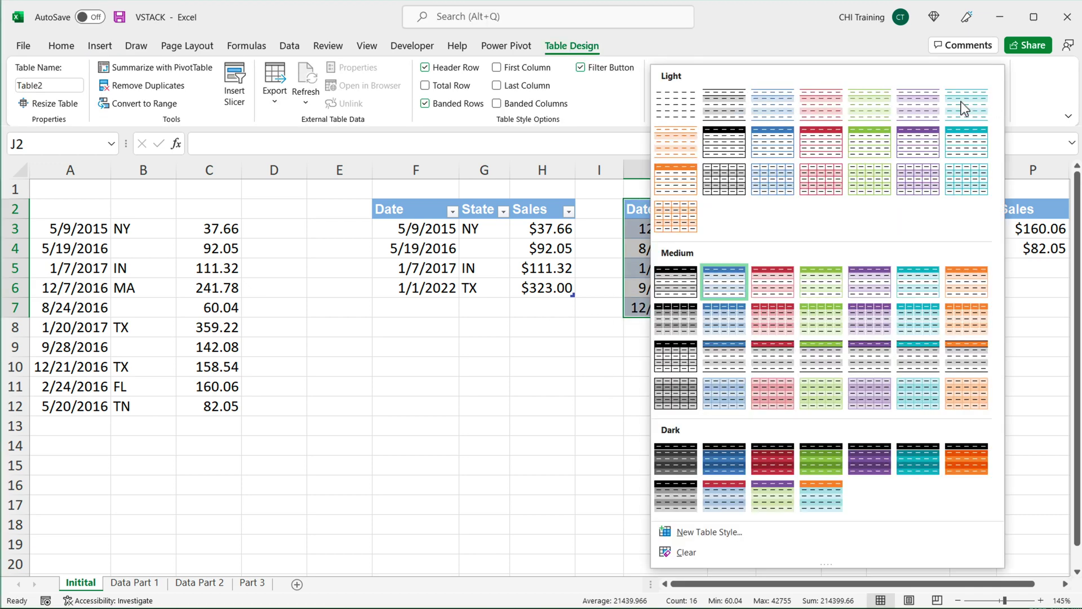
left_click(673, 108)
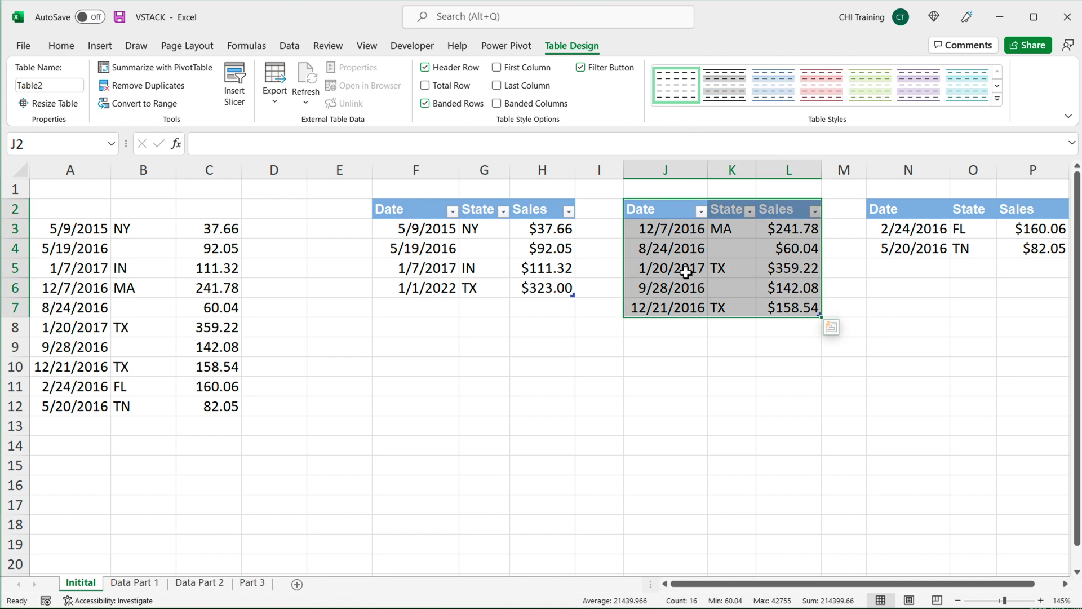
left_click(56, 86)
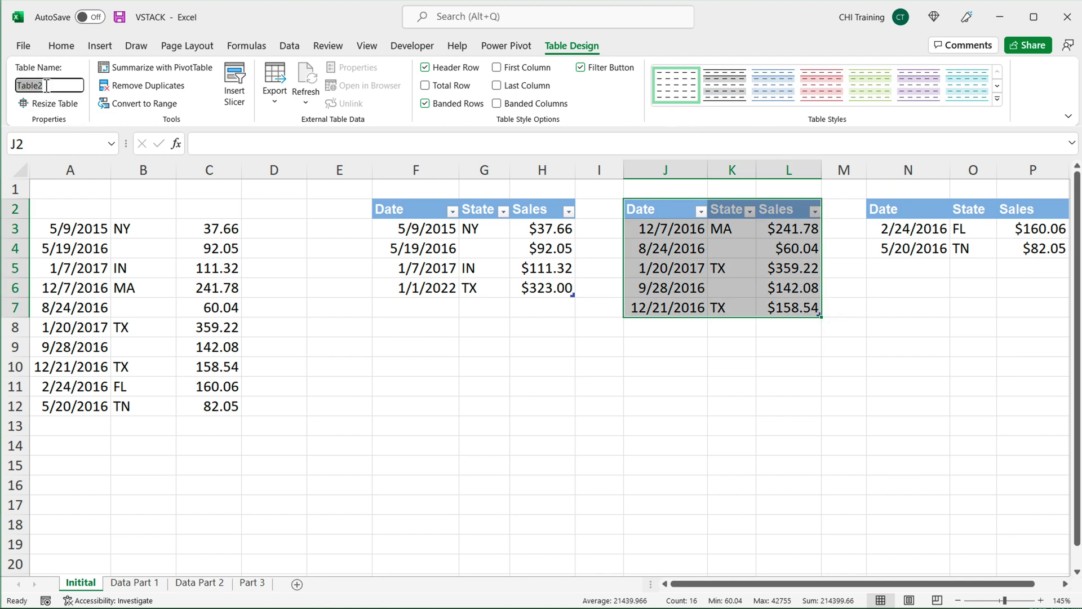
type("Sale")
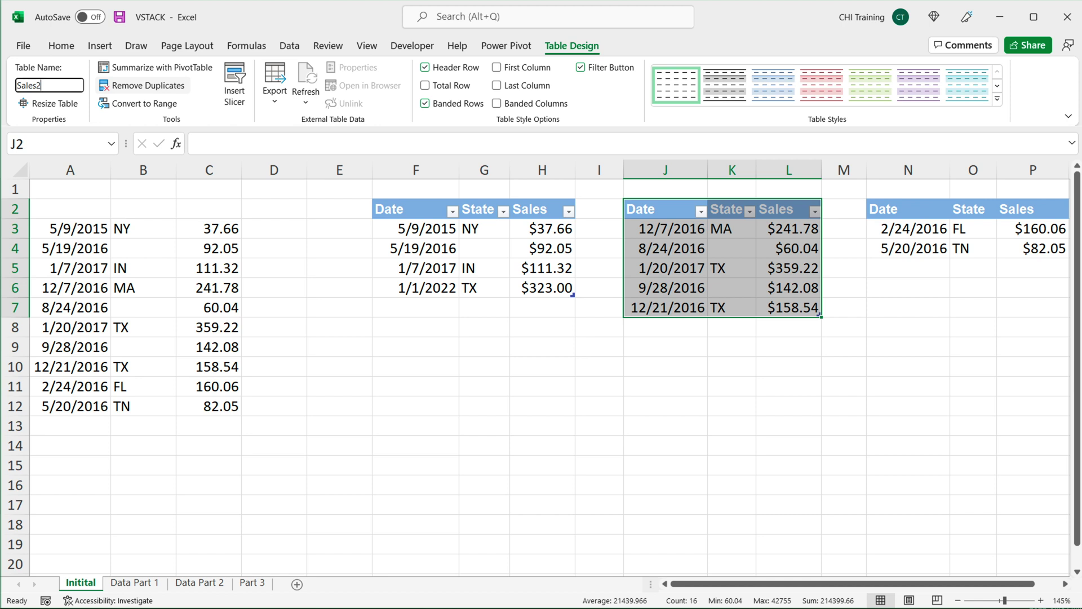
key("Return")
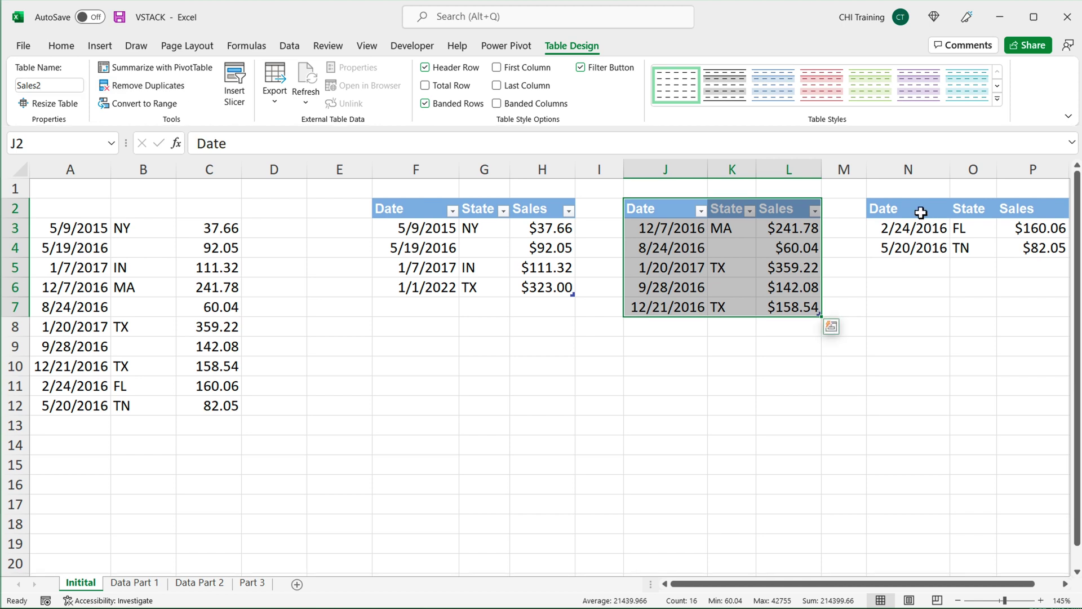
Convert N2:P4 into a table with headers
left_click_drag(917, 213, 1026, 248)
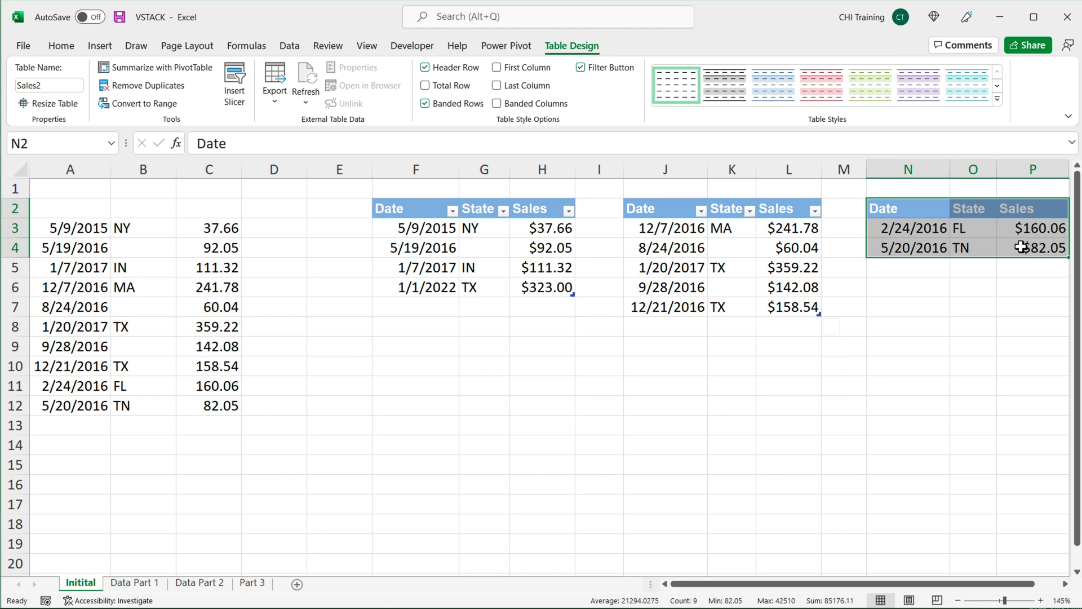
left_click(99, 46)
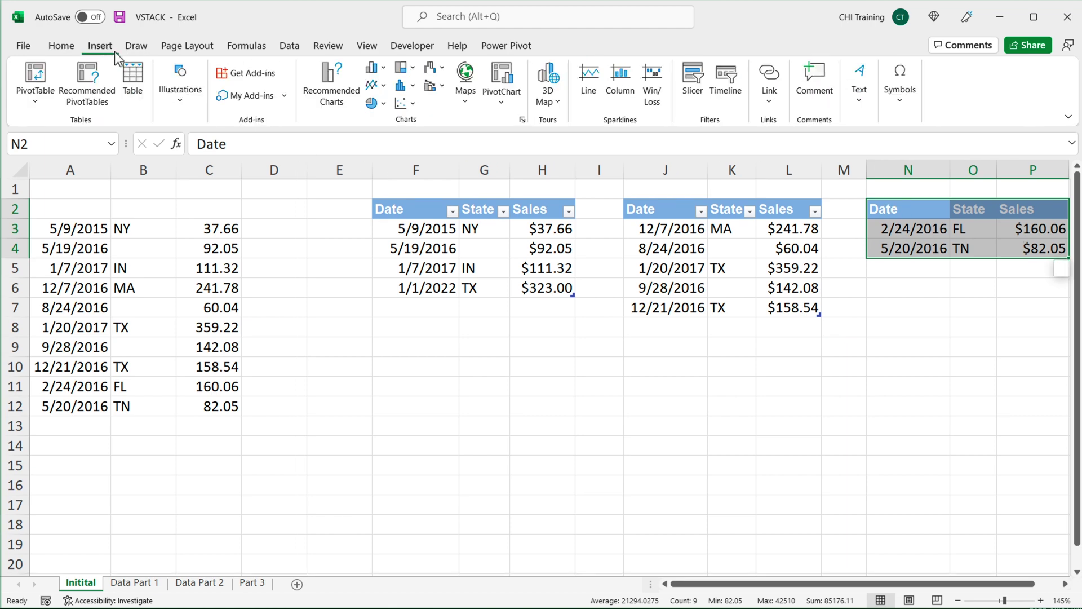
left_click(134, 87)
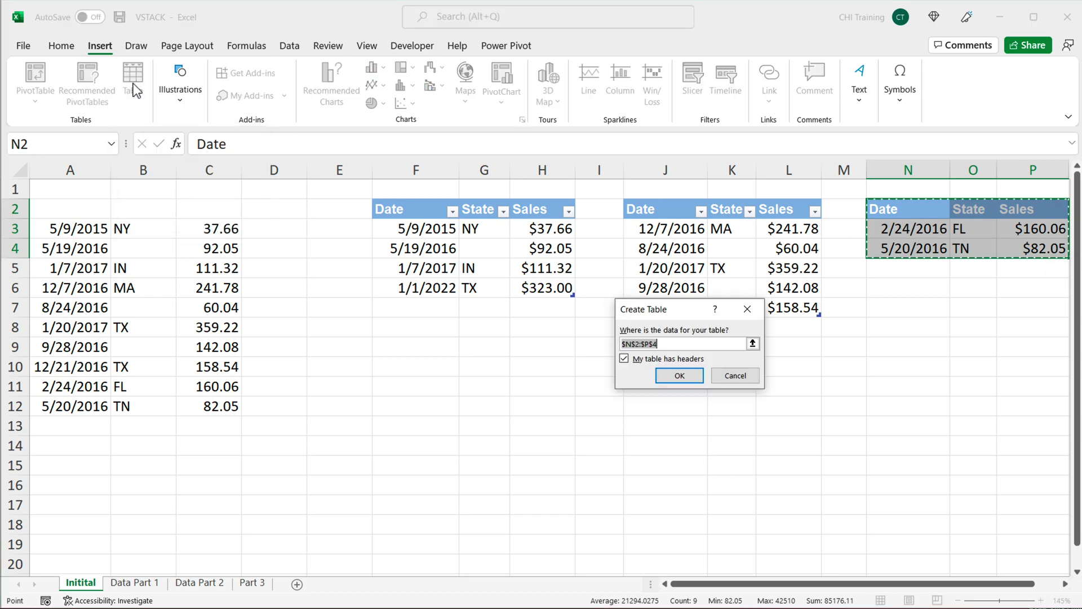
left_click(680, 375)
Name the new table Sales3 and apply the plain uncoloured Light style
left_click(58, 87)
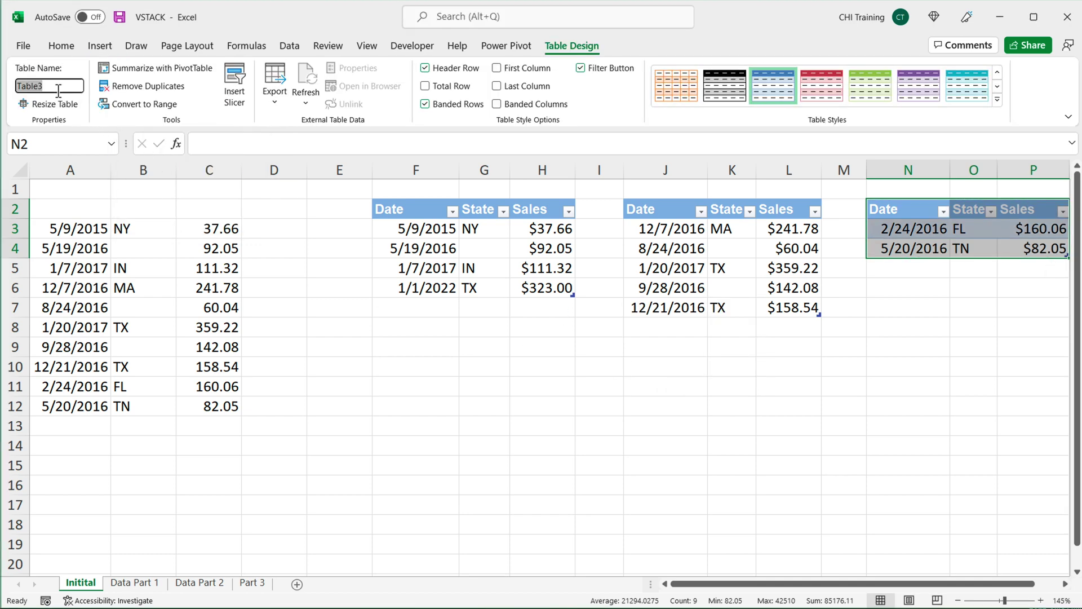
type("Sales3")
left_click(997, 99)
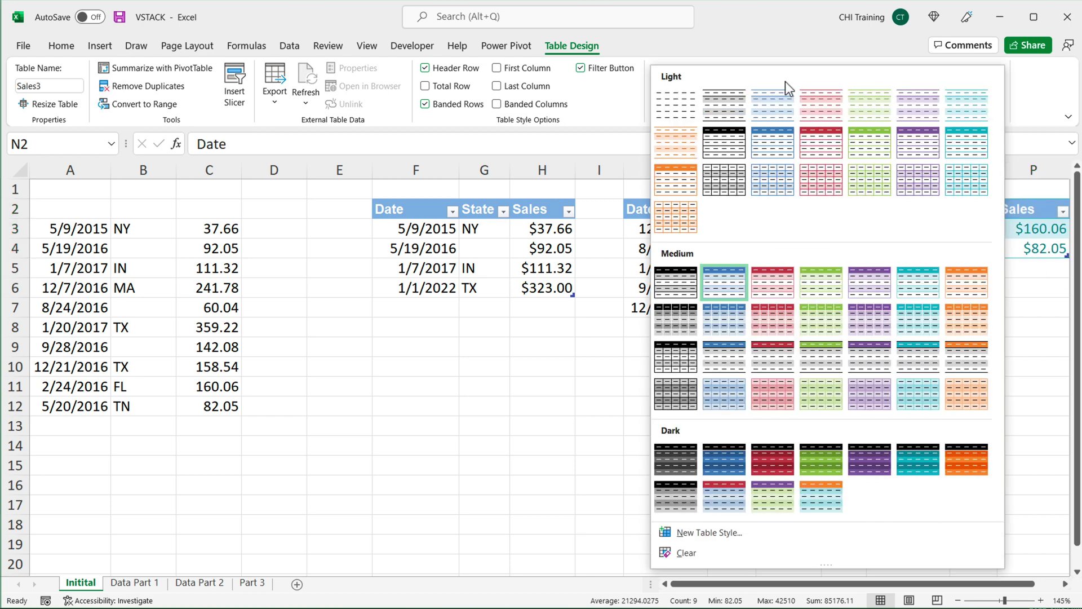
left_click(692, 111)
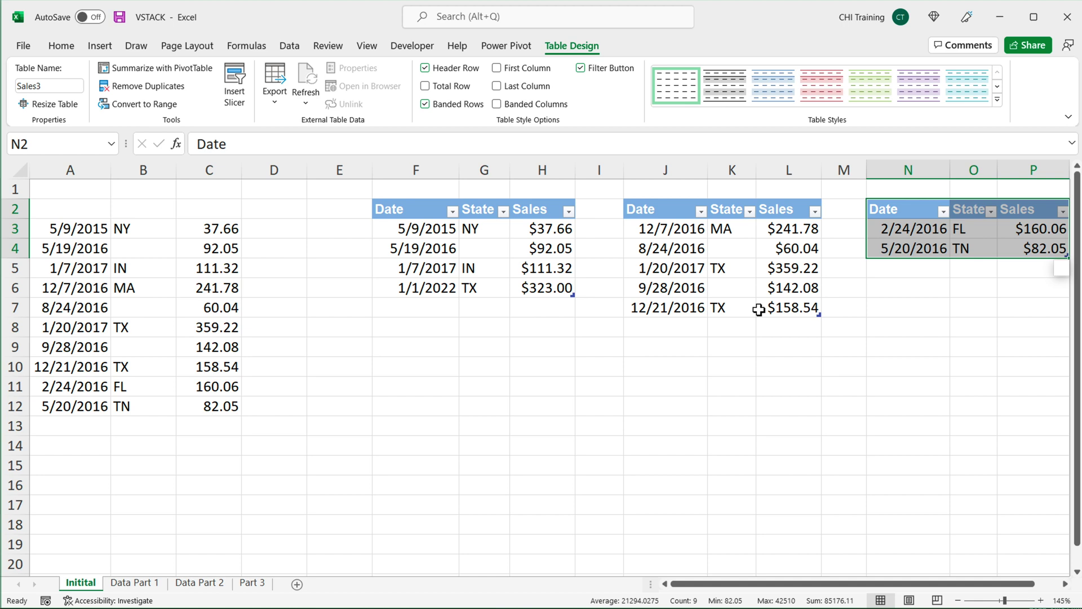
In A3's formula, replace the F3:H5 reference with the Sales1 table
left_click(753, 305)
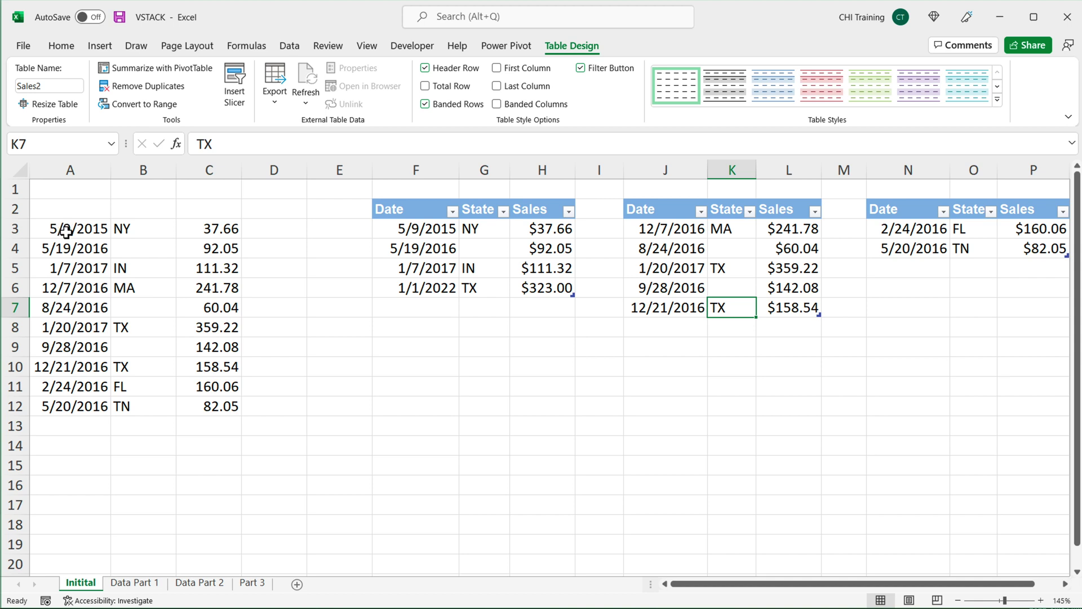
left_click(66, 231)
double_click(70, 228)
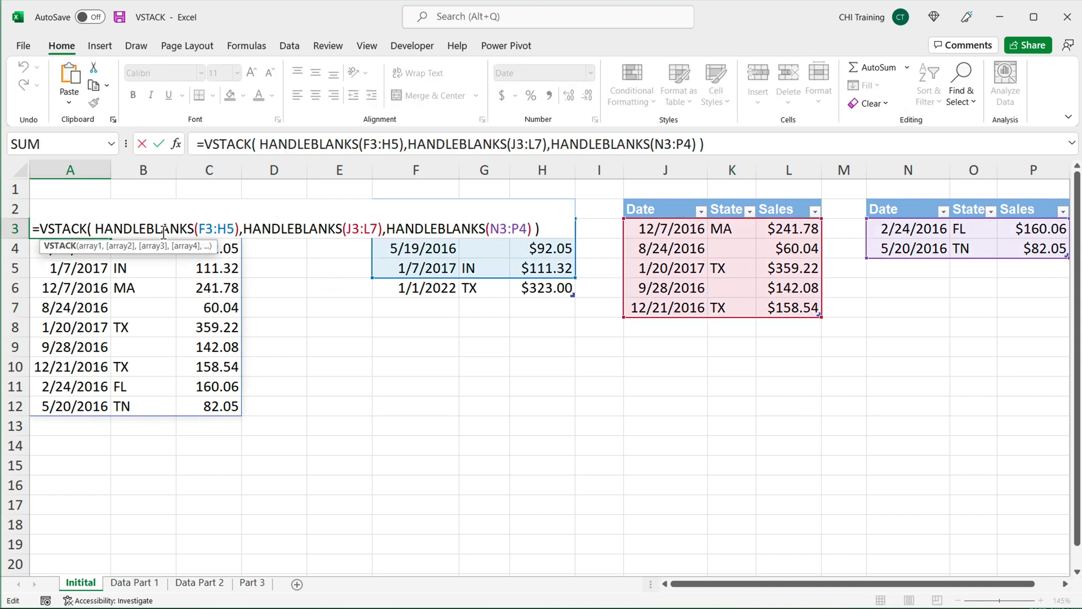
left_click_drag(199, 230, 237, 229)
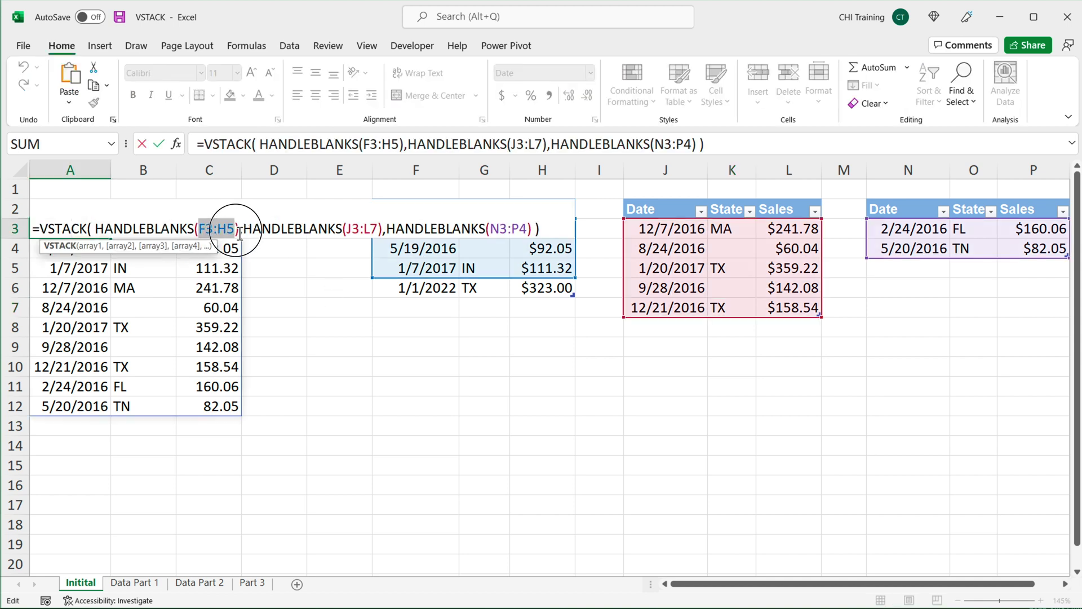
type("sales")
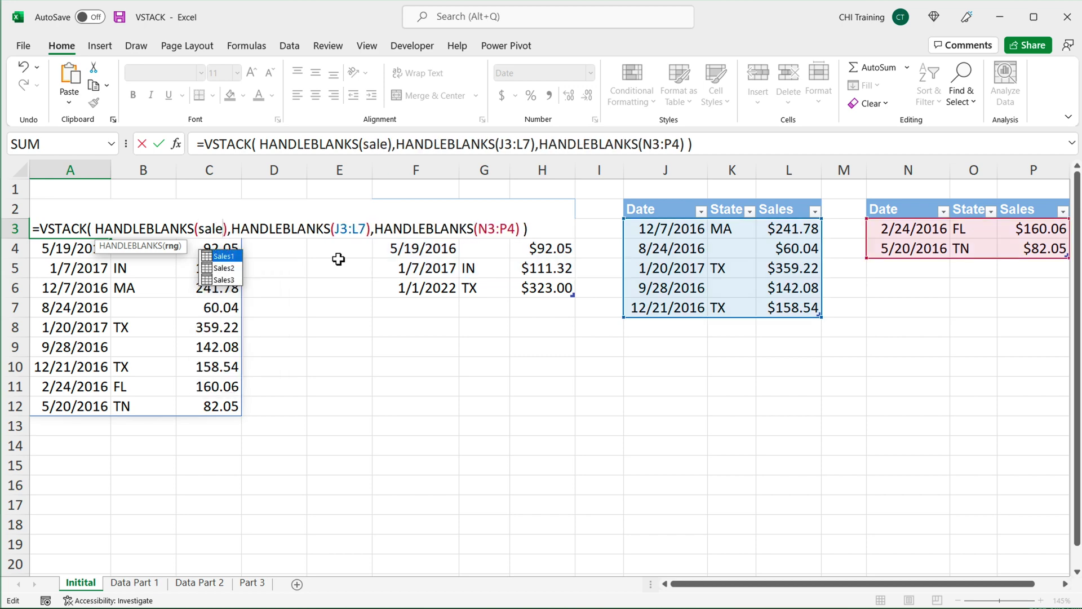
key("Tab")
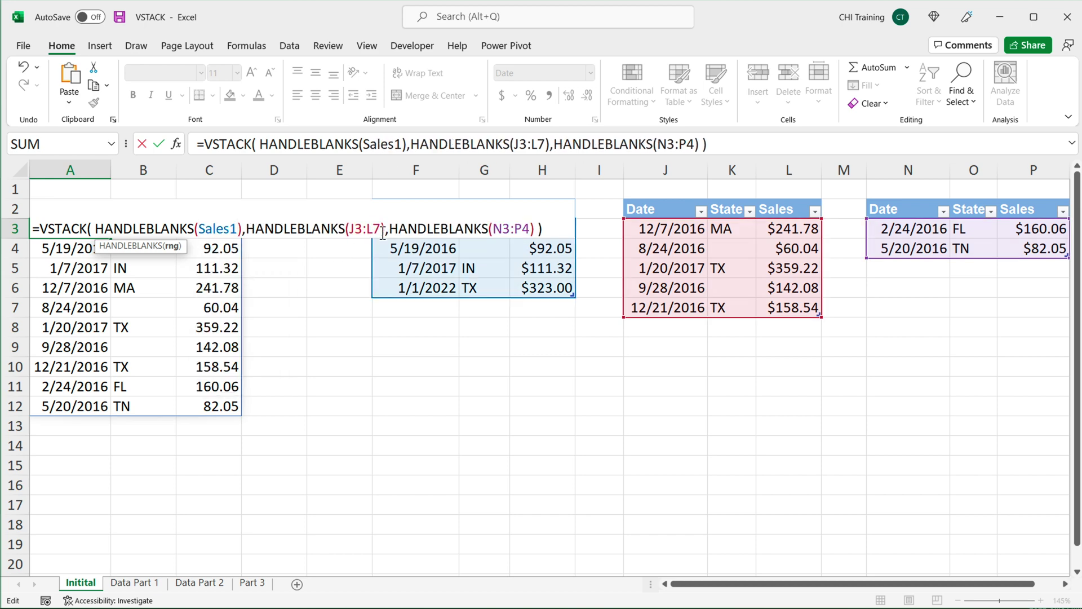
Replace J3:L7 and N3:P4 with Sales2 and Sales3 and confirm the formula
left_click_drag(383, 231, 350, 231)
type("Sales2")
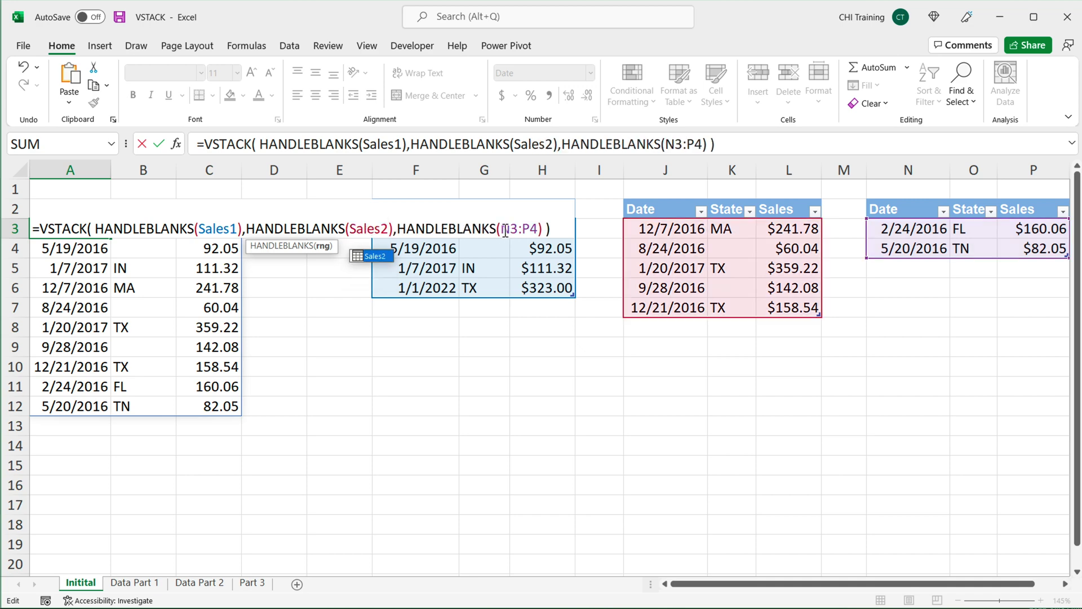
left_click_drag(501, 229, 545, 230)
type("Saels")
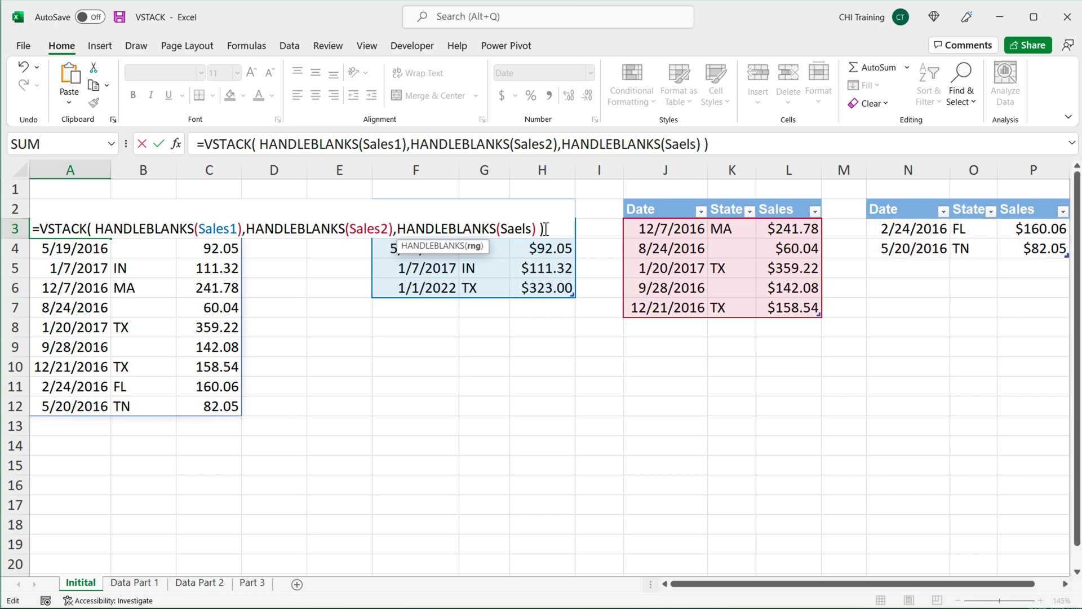
key("BackSpace")
key("BackSpace")
key("BackSpace")
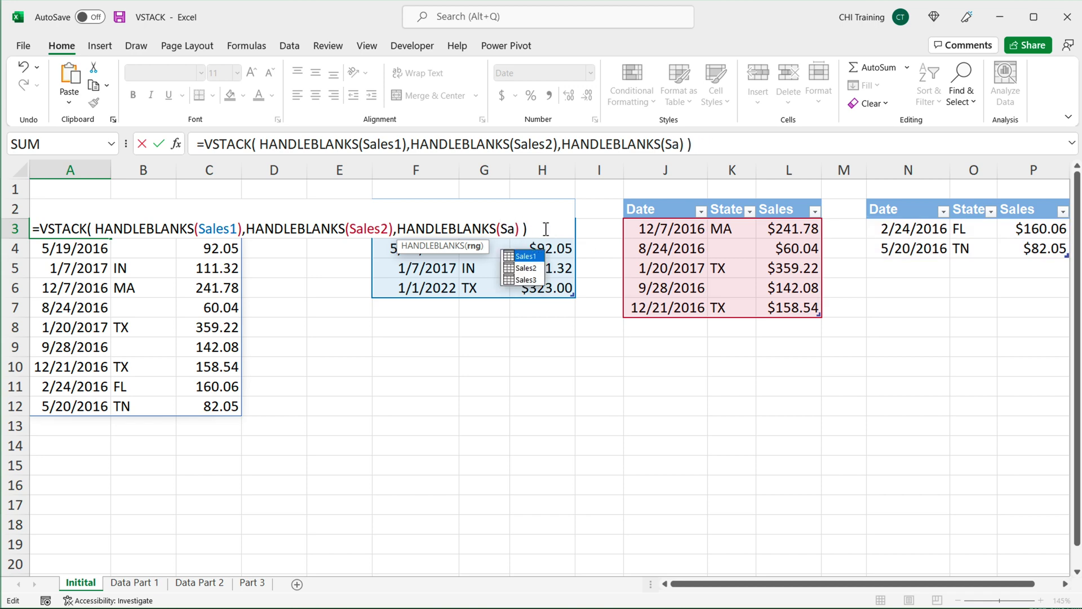
key("Down")
key("Down")
key("Tab")
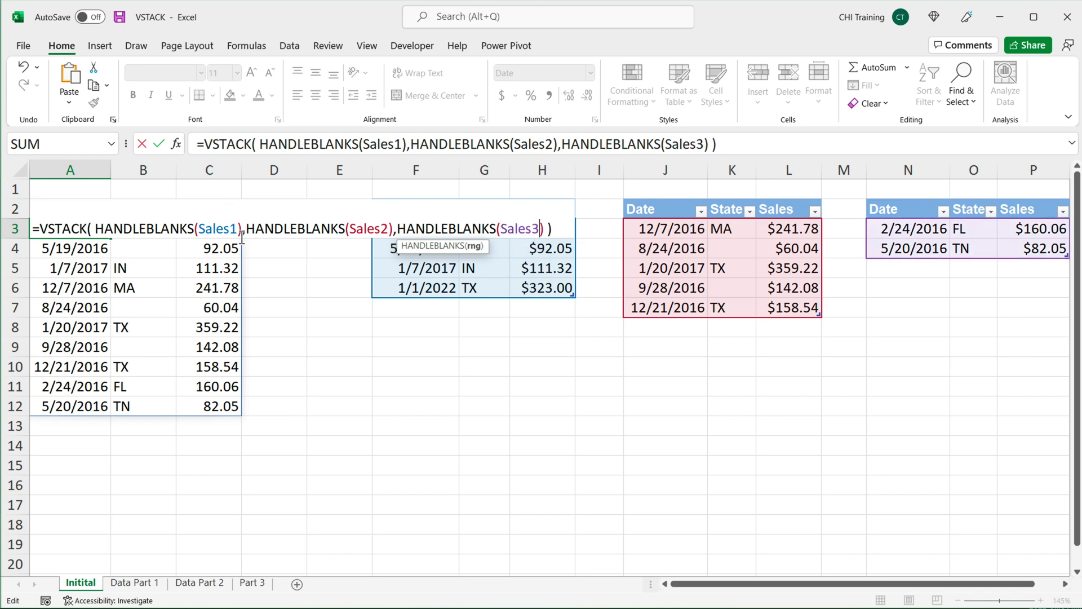
left_click(564, 233)
key("Return")
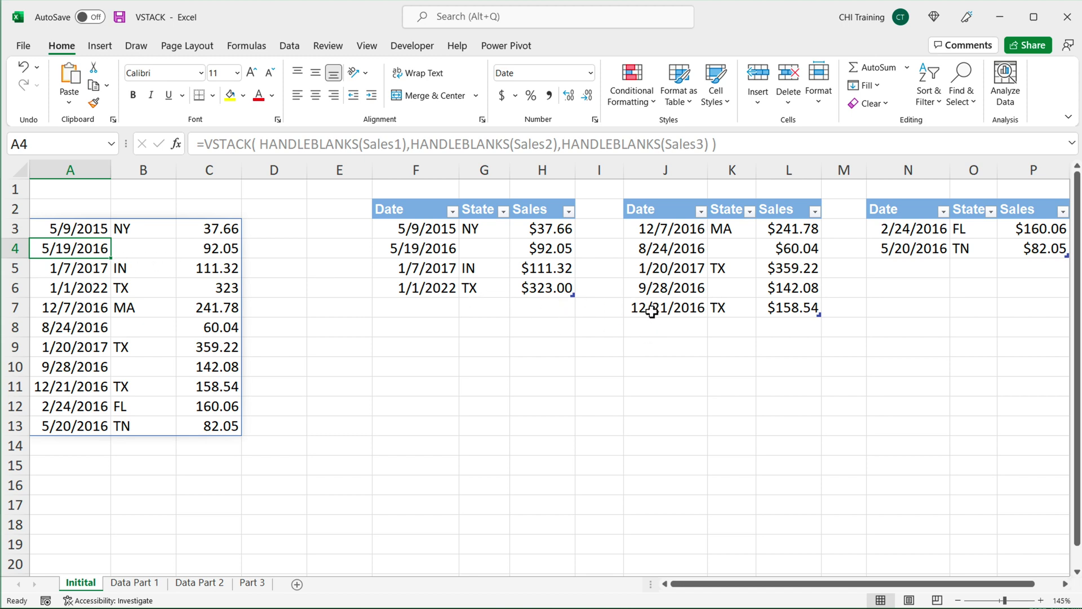
Copy the Date, State, Sales headers from F2:H2 into A2:C2
left_click_drag(416, 286, 562, 285)
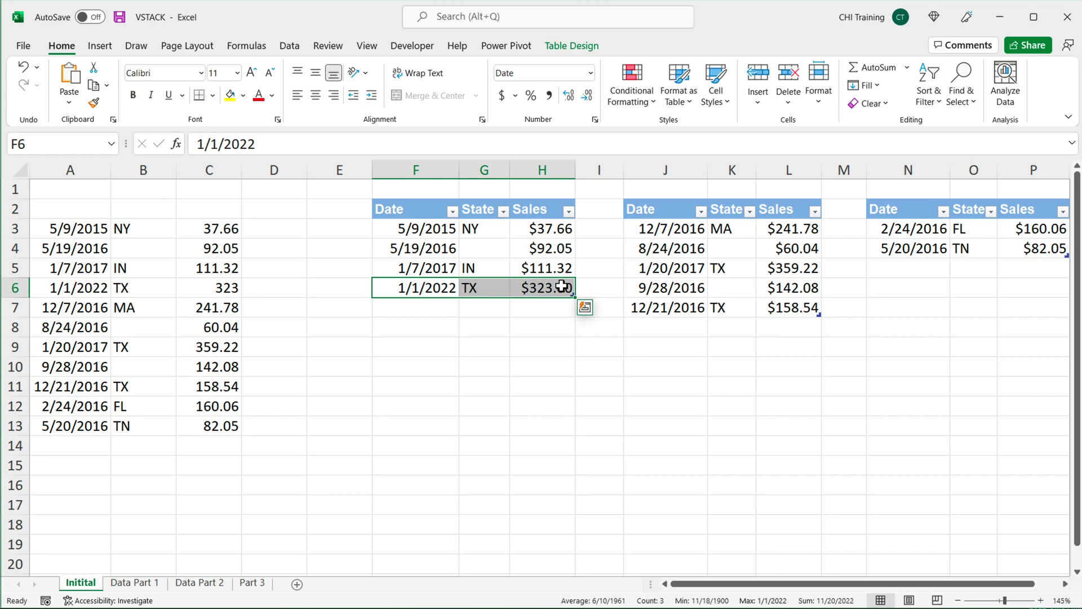
left_click(456, 215)
left_click_drag(468, 212, 558, 209)
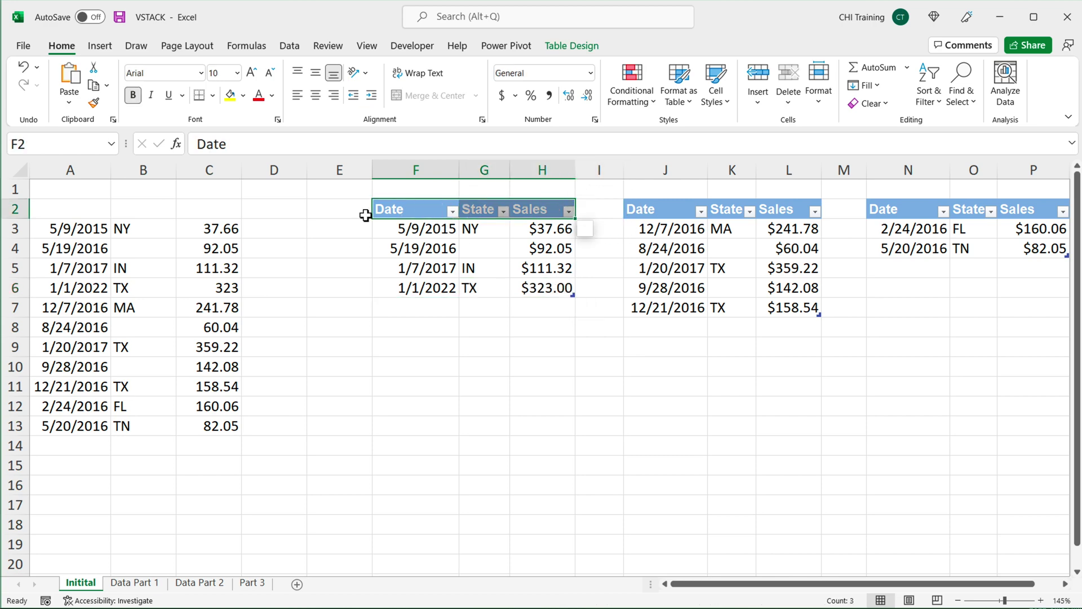
right_click(401, 210)
left_click(442, 262)
right_click(103, 212)
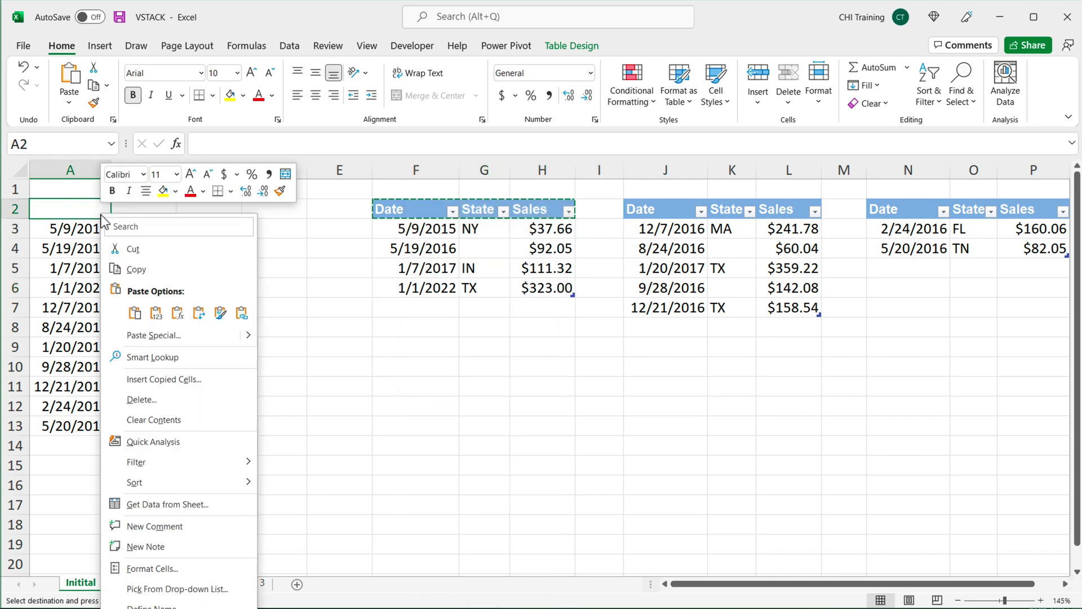
left_click(134, 313)
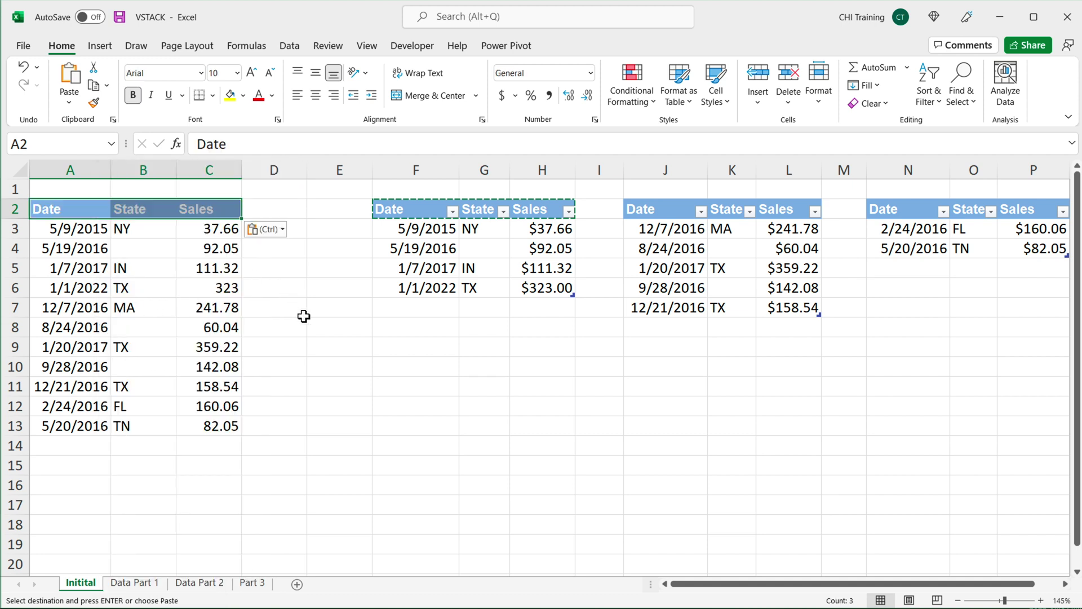
left_click(314, 329)
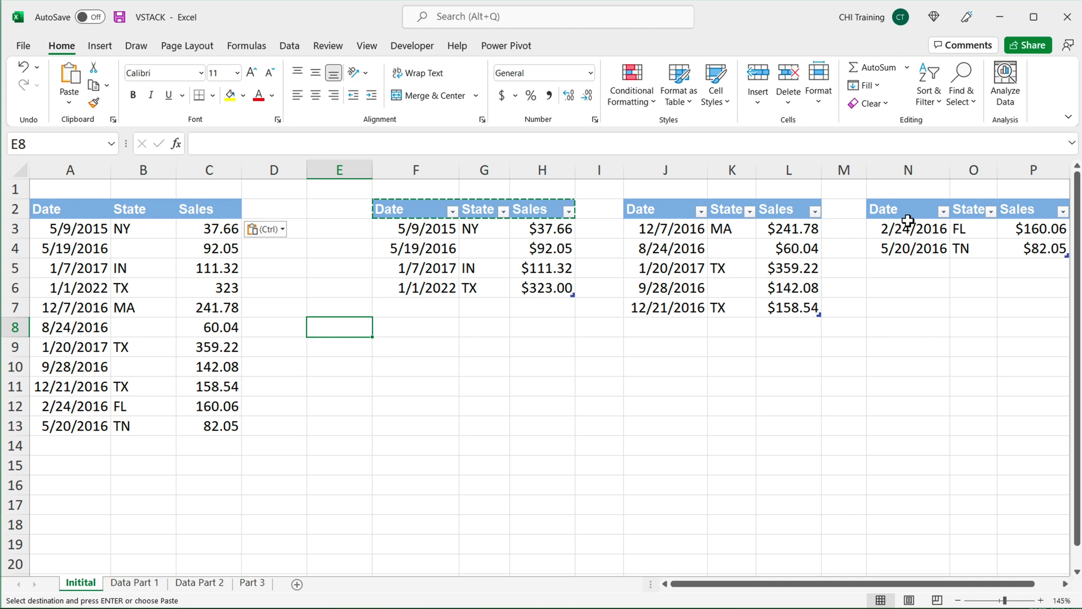
Add a 1/2/2022, IL, 451 row to the second table and check the stacked result A3:C14
left_click(666, 326)
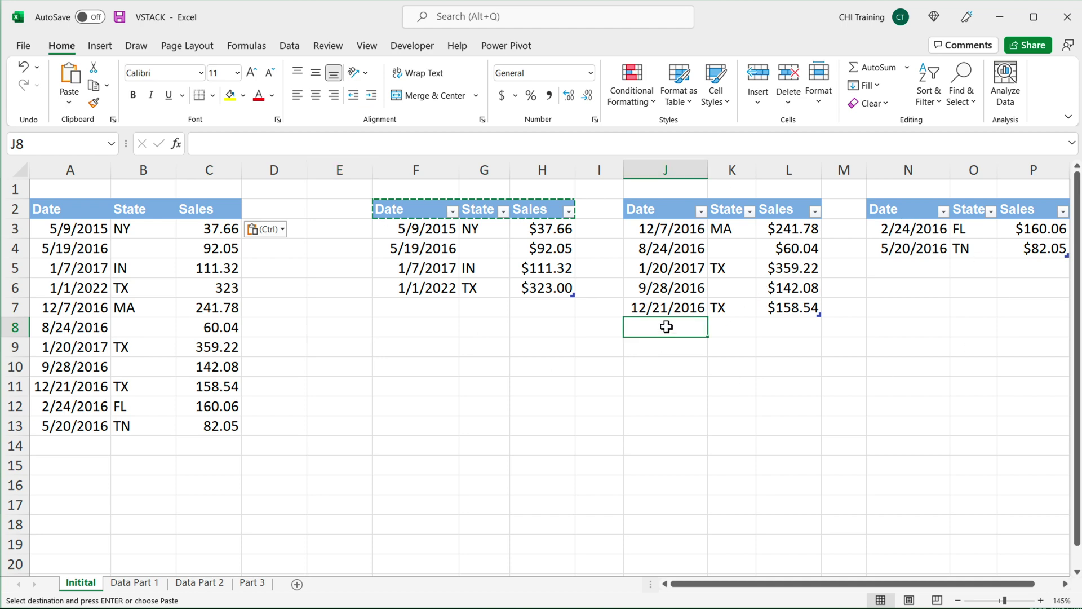
type("1/2/")
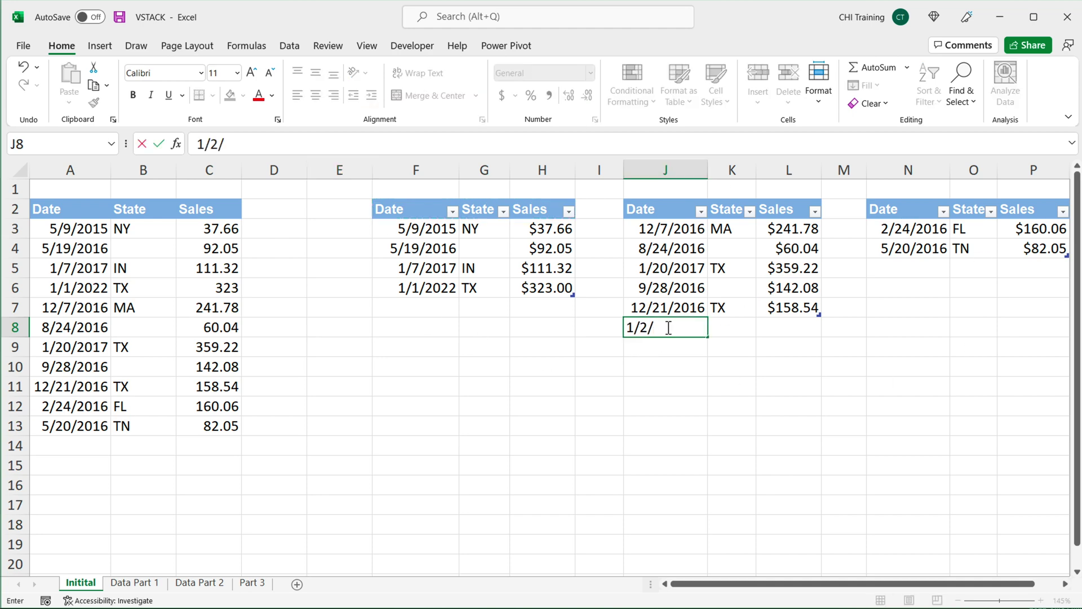
type("22022")
key("Tab")
type("IL")
key("Tab")
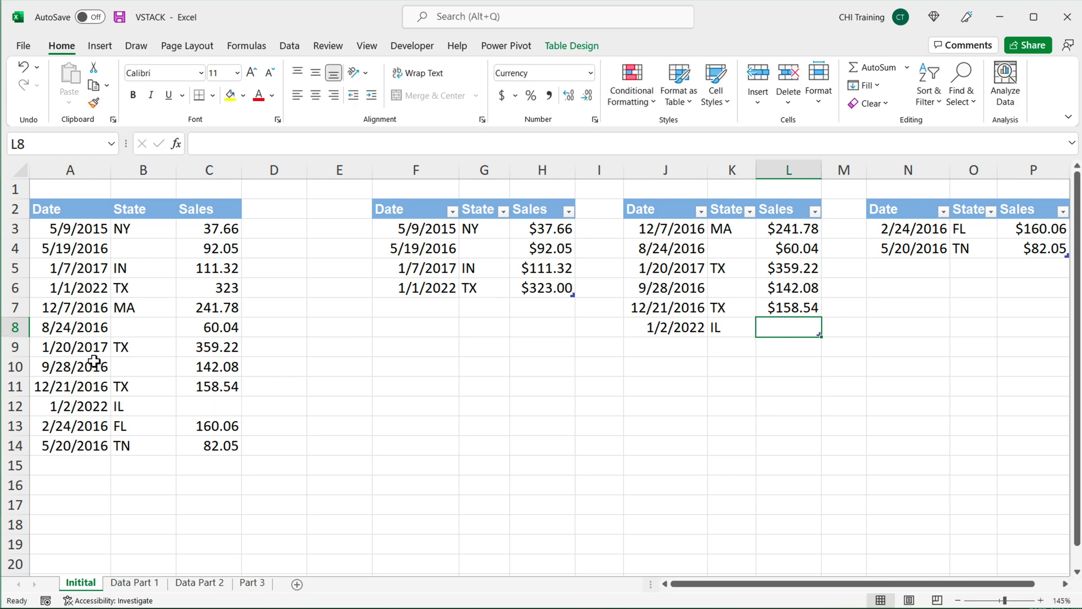
type("451")
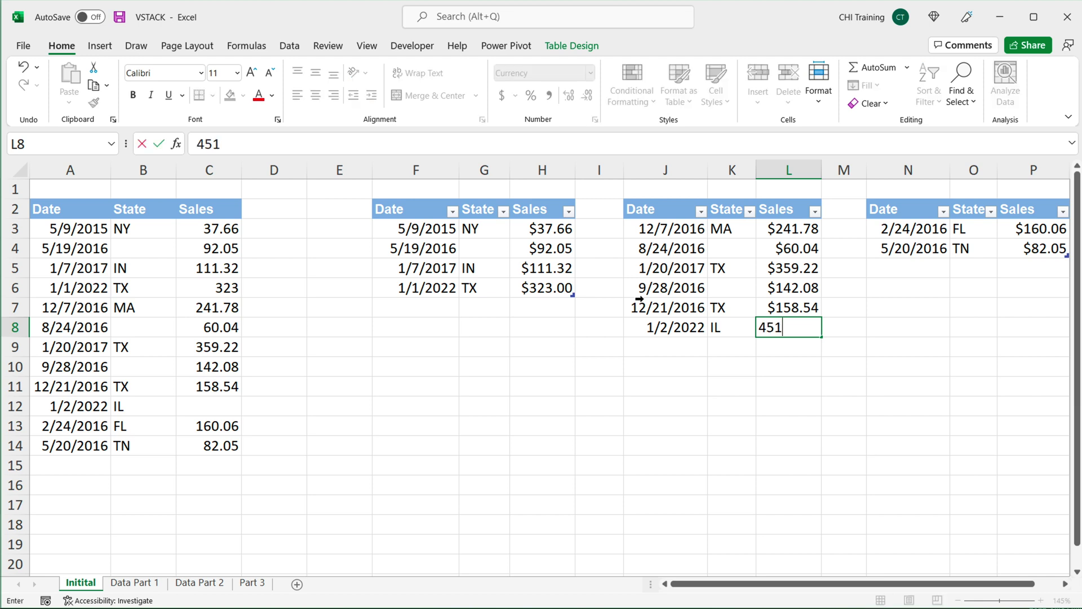
key("Return")
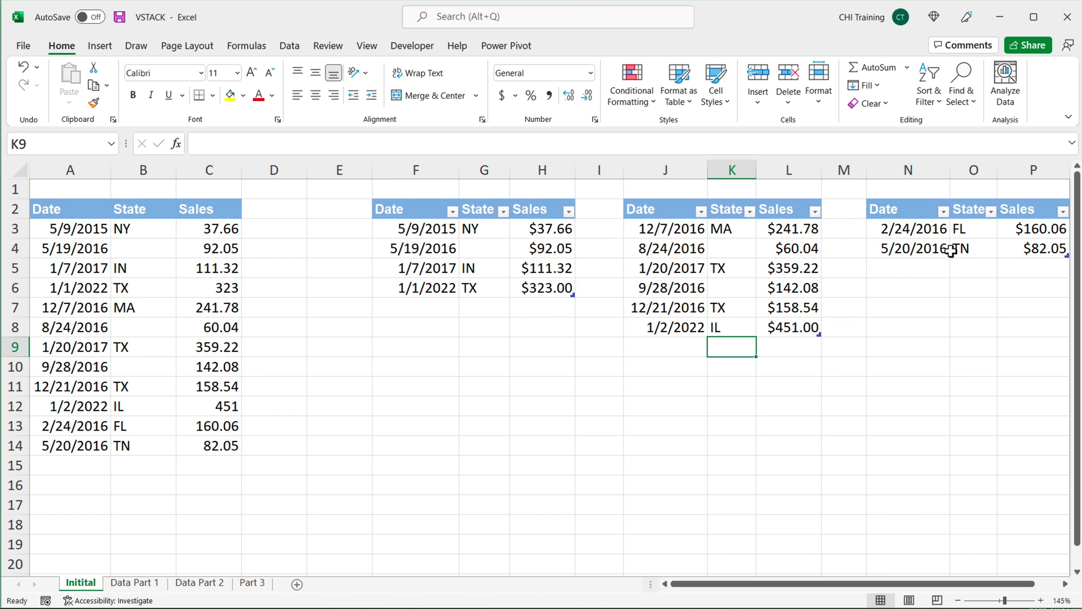
left_click_drag(522, 224, 541, 268)
left_click_drag(684, 248, 733, 307)
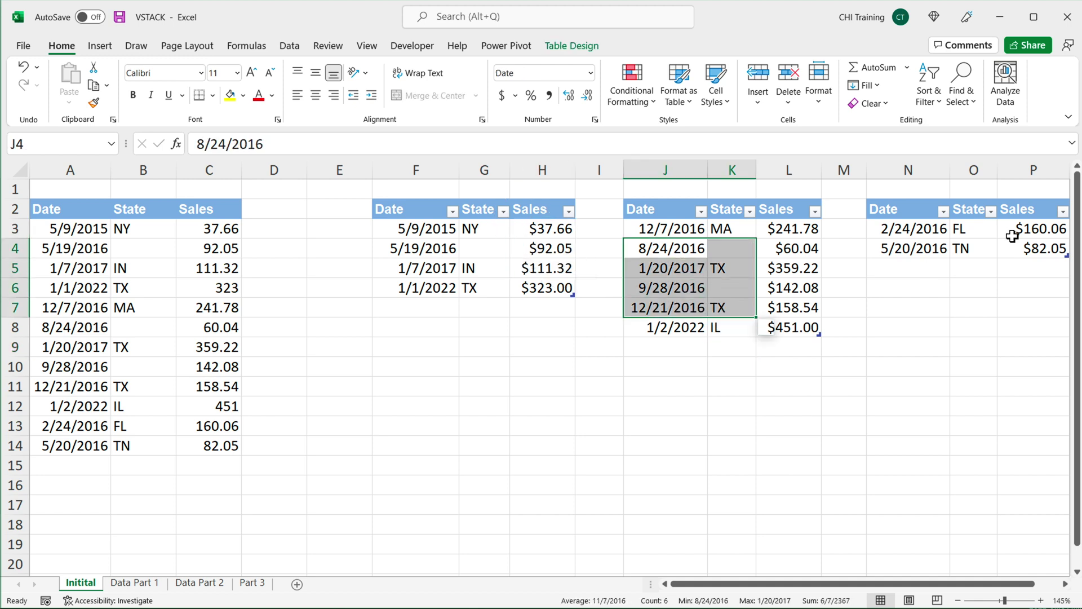
left_click_drag(63, 228, 213, 446)
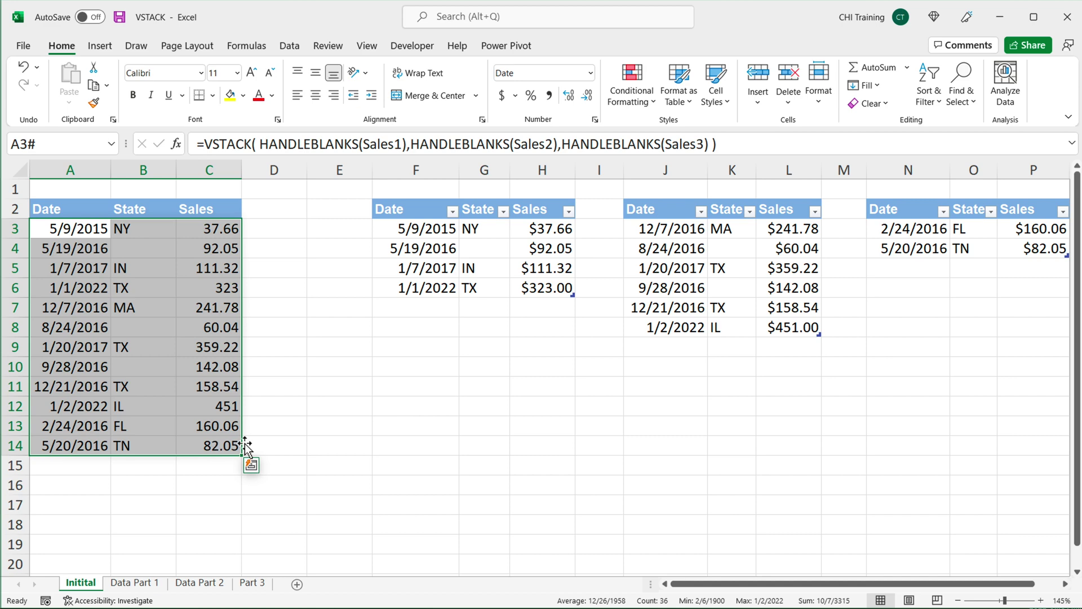
left_click_drag(438, 228, 558, 287)
left_click_drag(684, 231, 803, 270)
left_click_drag(887, 228, 982, 244)
left_click_drag(74, 228, 220, 445)
left_click(142, 584)
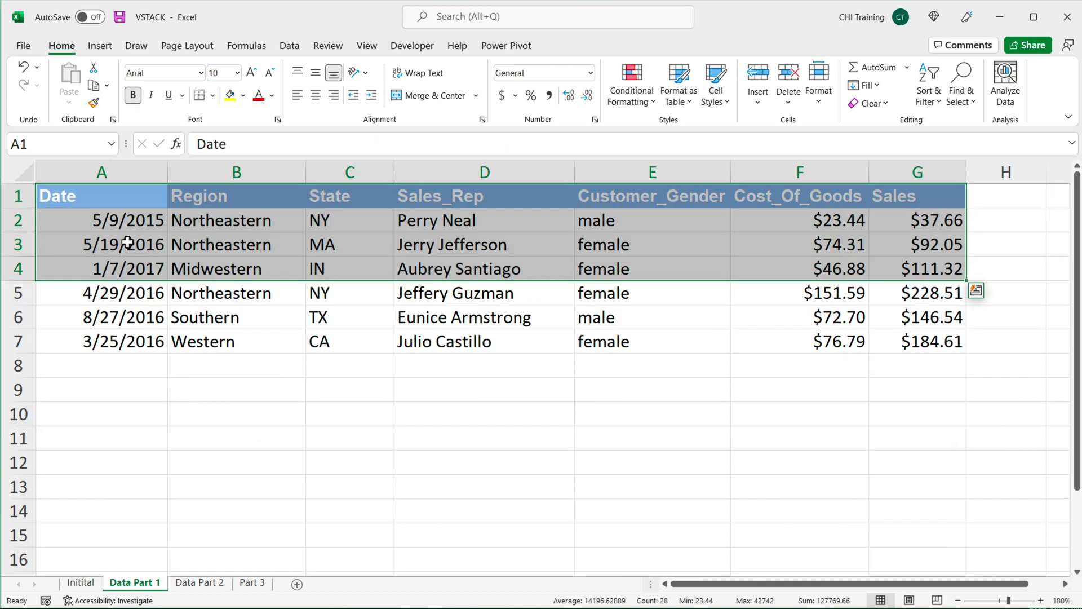
left_click(101, 201)
scroll(157, 293, "down", 2)
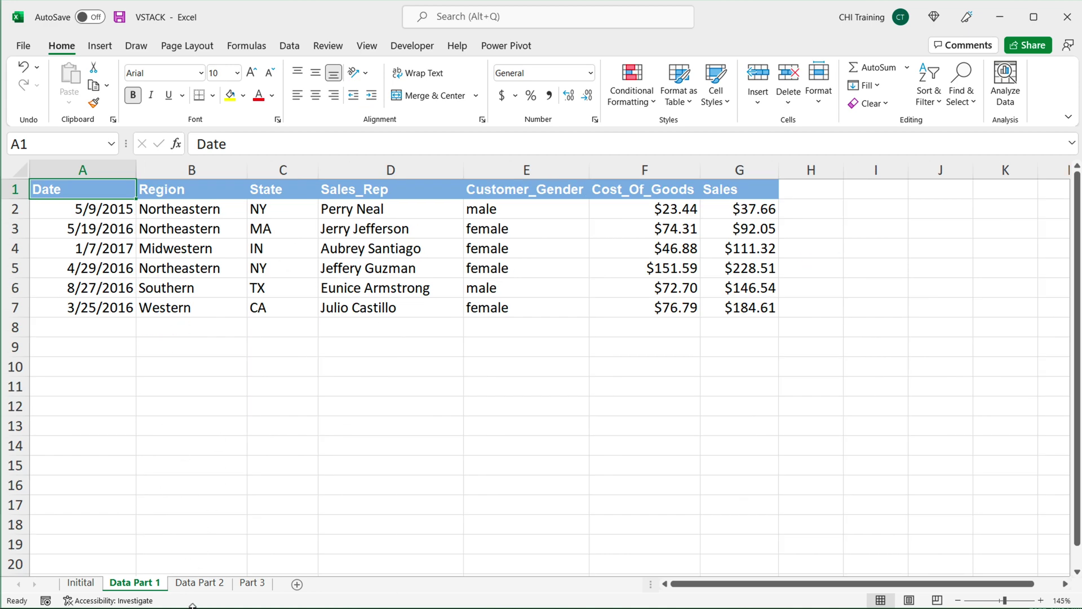
left_click(194, 584)
left_click(296, 358)
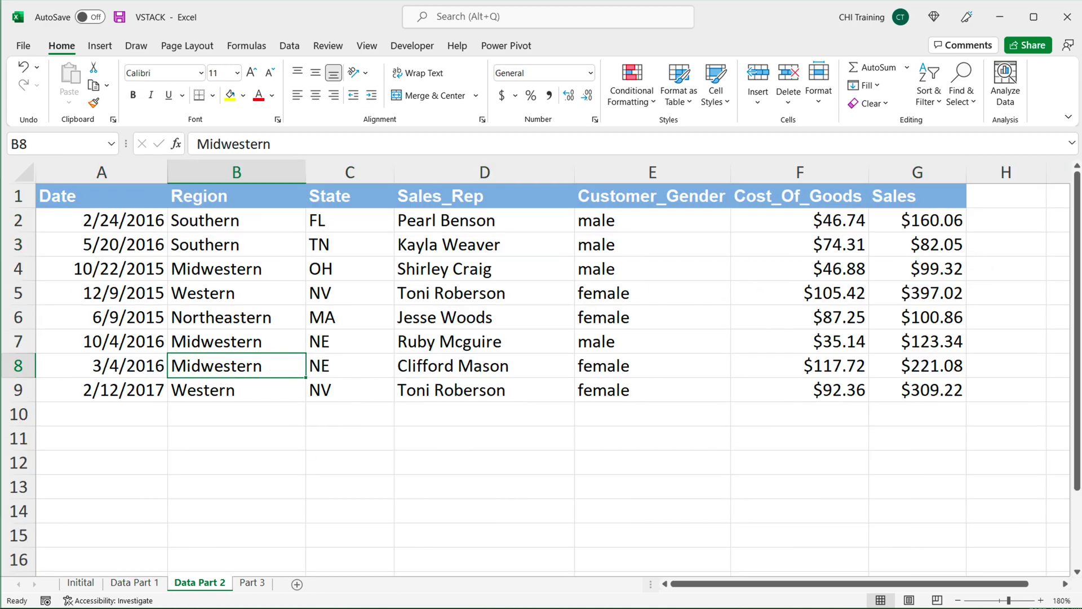
left_click(253, 584)
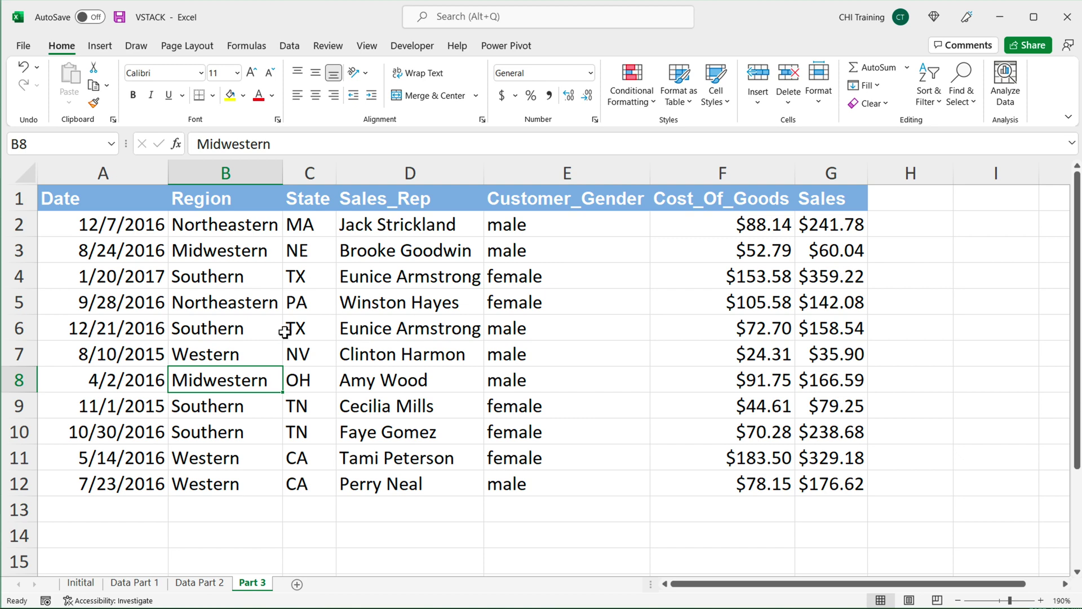
On the Data Part 1 sheet, convert A1:G7 into a table
left_click(135, 584)
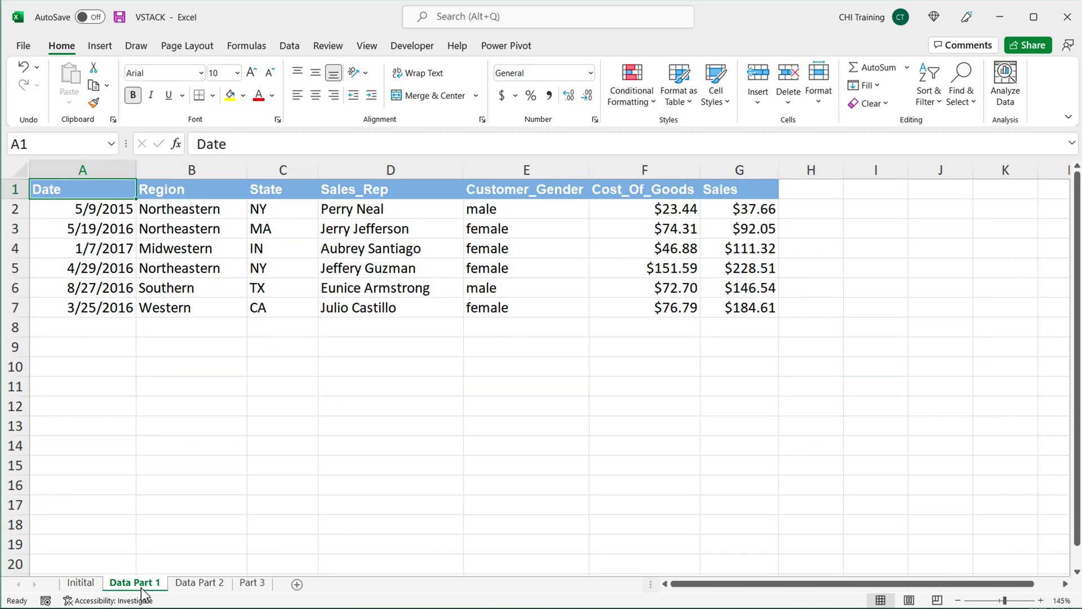
left_click_drag(102, 193, 720, 309)
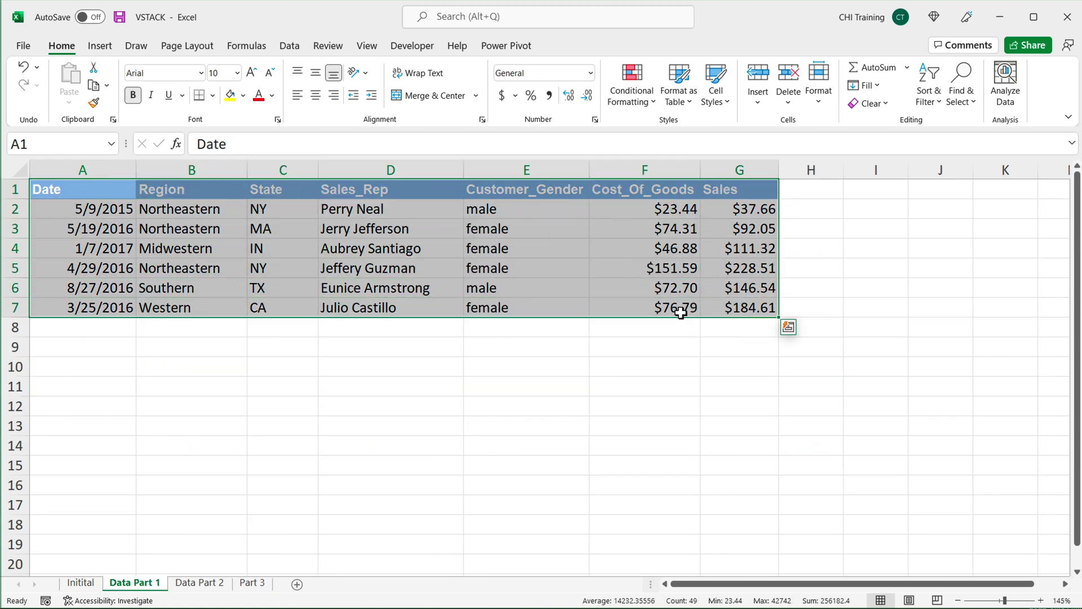
left_click(110, 52)
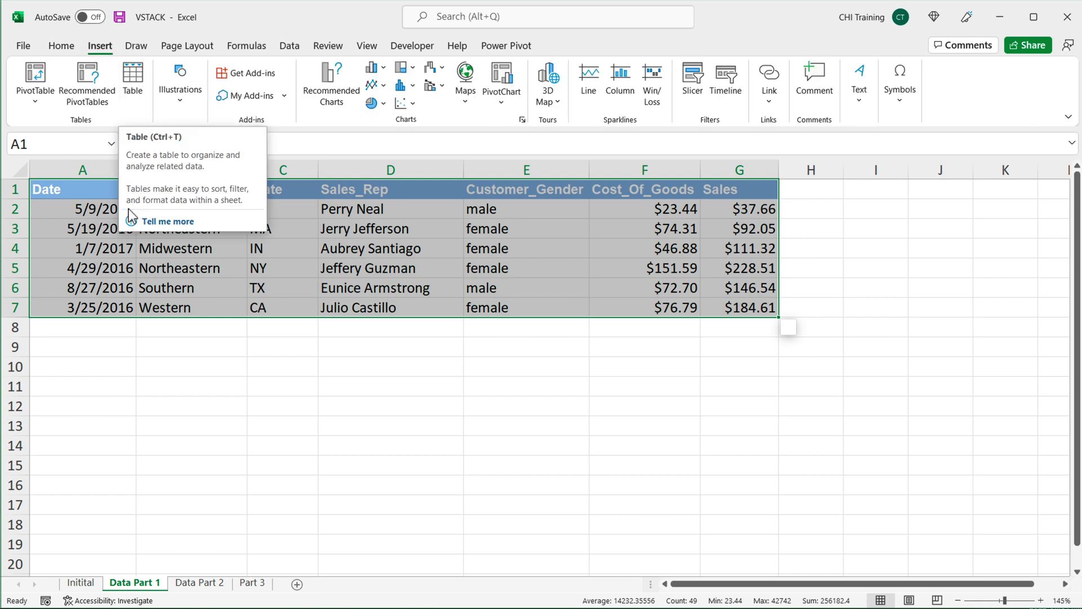
left_click(136, 88)
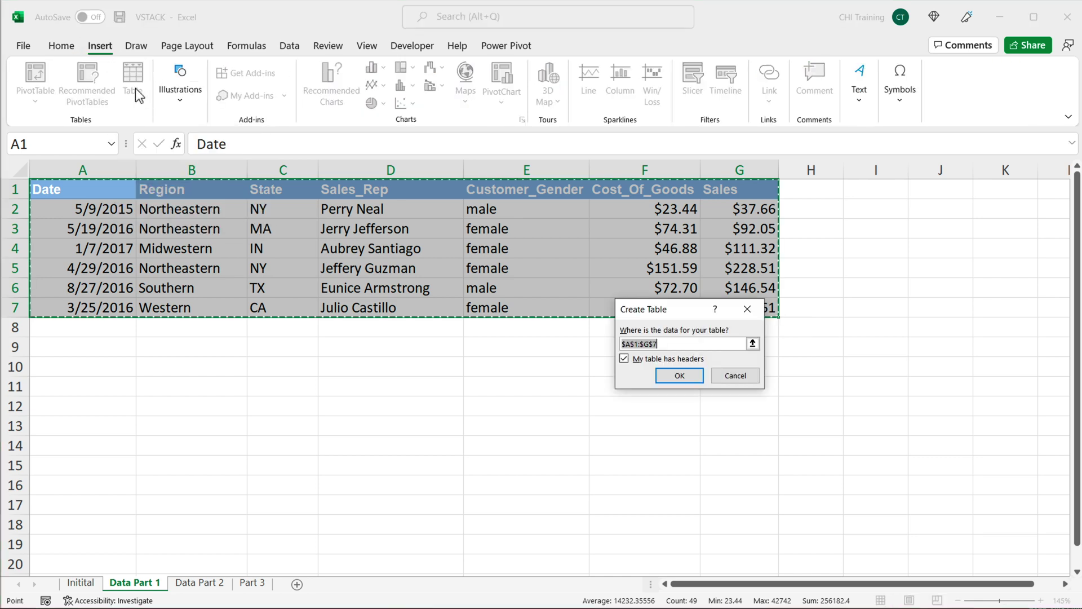
left_click(682, 376)
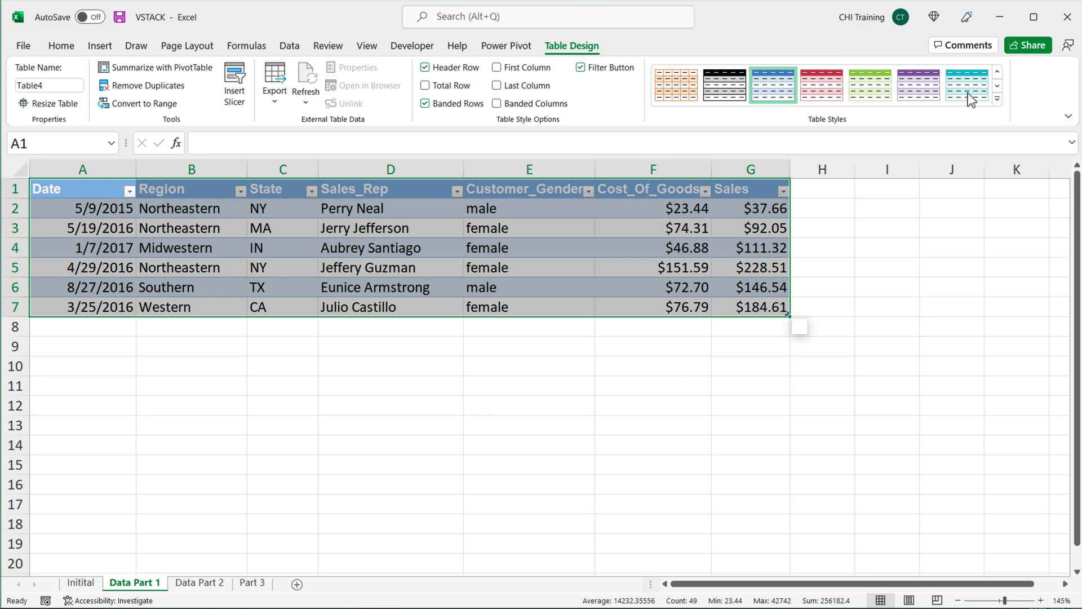
Apply the first plain Light style and rename the table Partial1
left_click(996, 99)
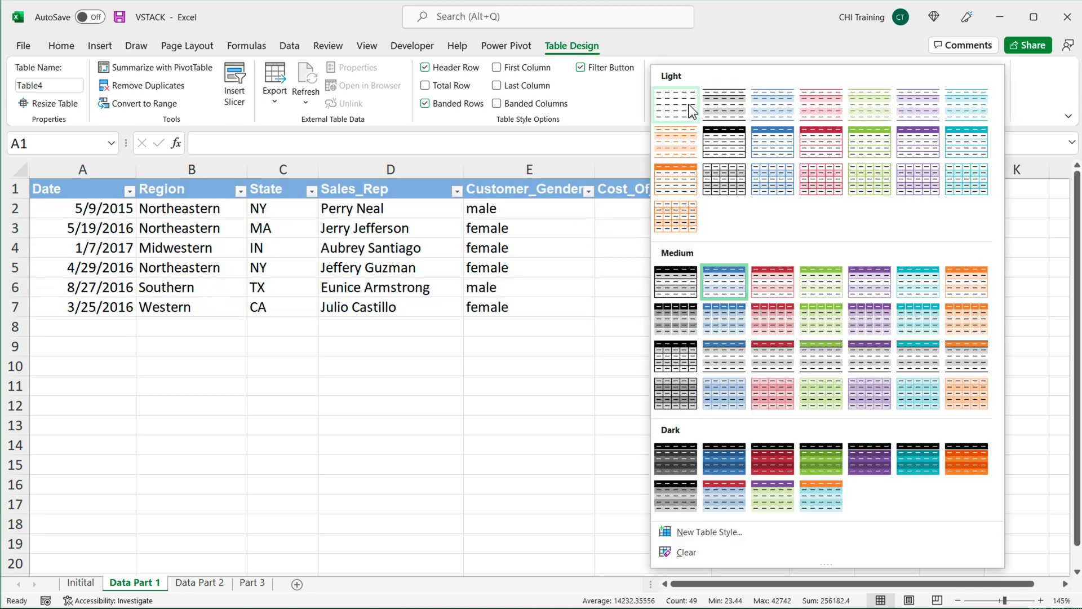
left_click(687, 103)
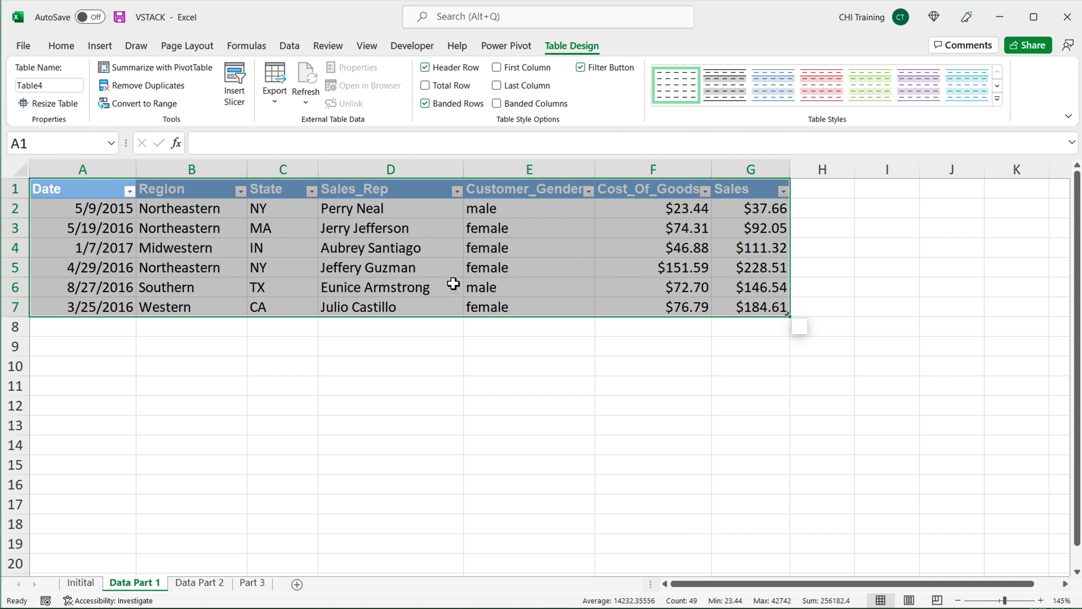
left_click(52, 87)
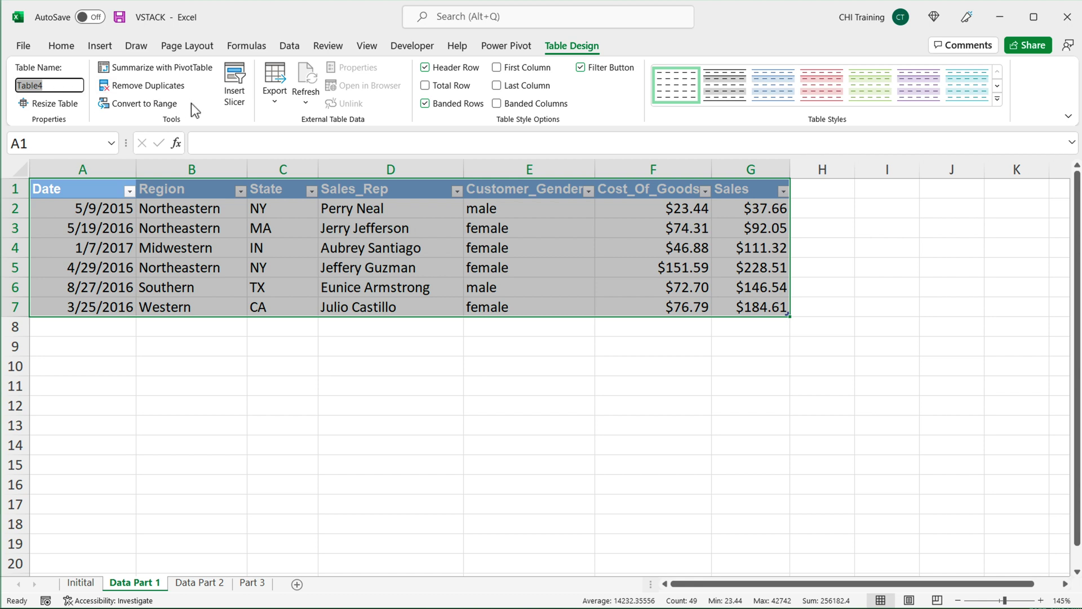
type("Partial1")
key("Return")
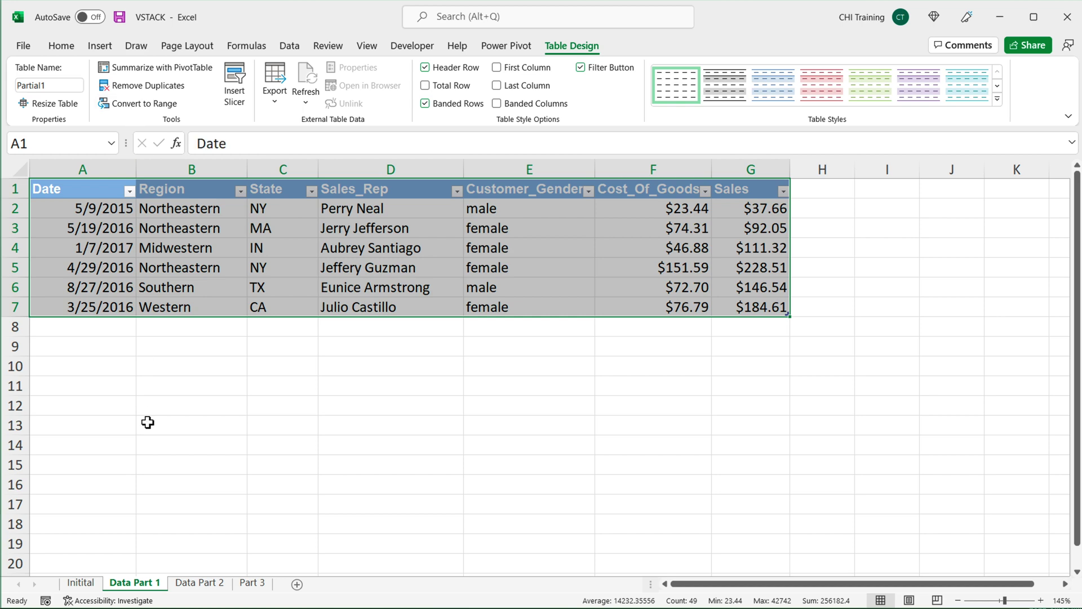
On the Data Part 2 sheet, convert A1:G9 into a table
left_click(219, 583)
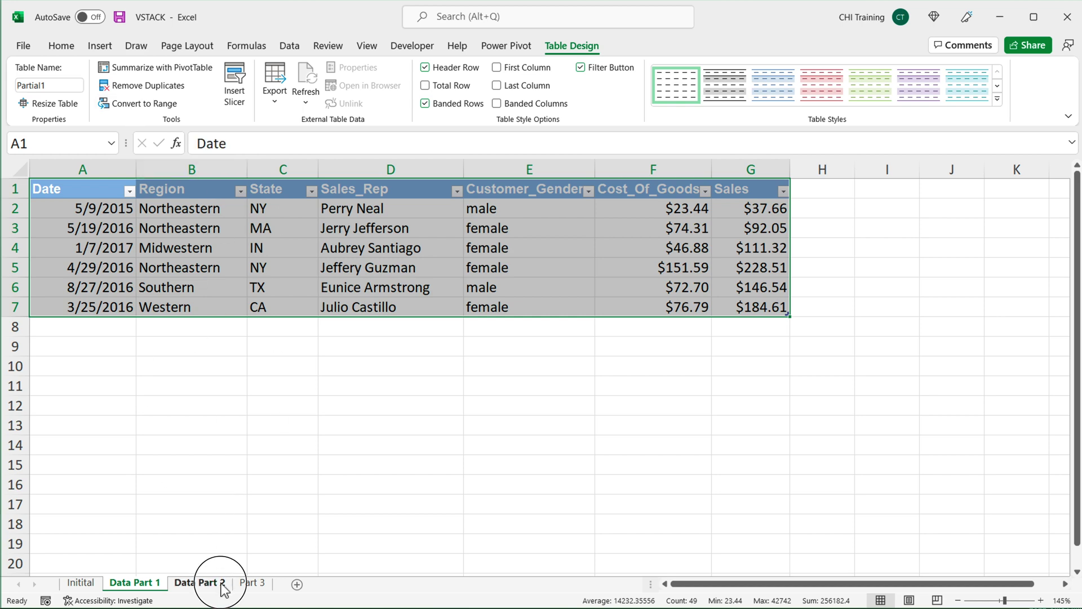
left_click_drag(92, 203, 902, 389)
left_click(106, 45)
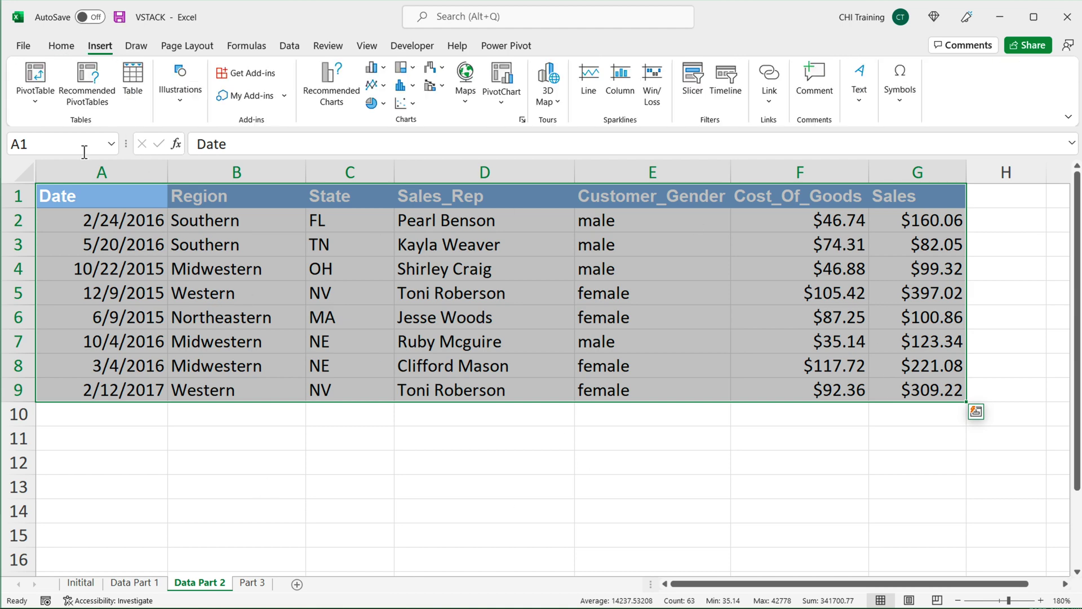
left_click(134, 90)
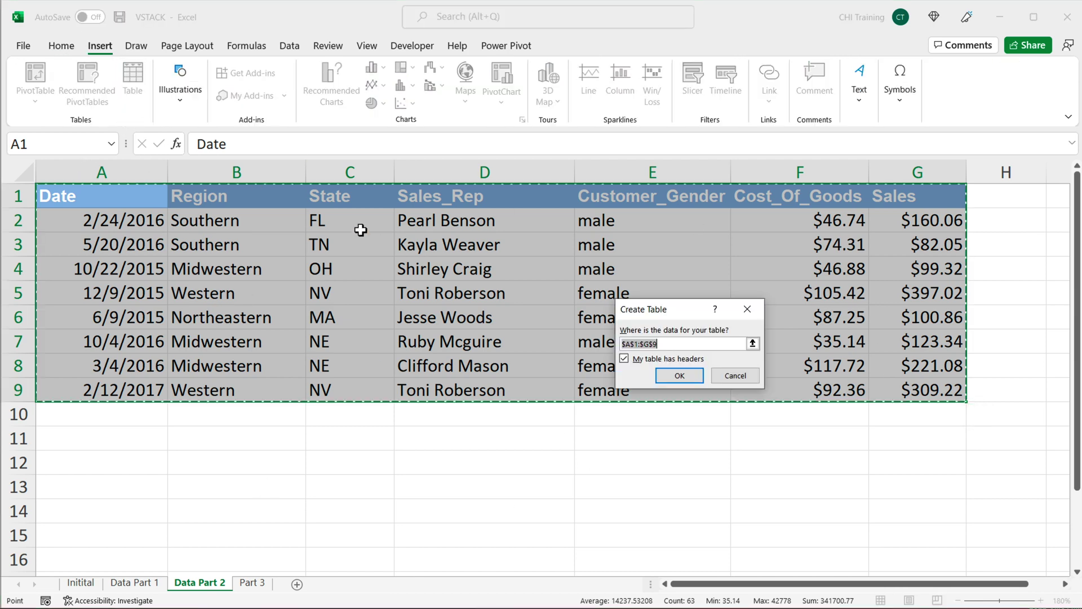
left_click(666, 374)
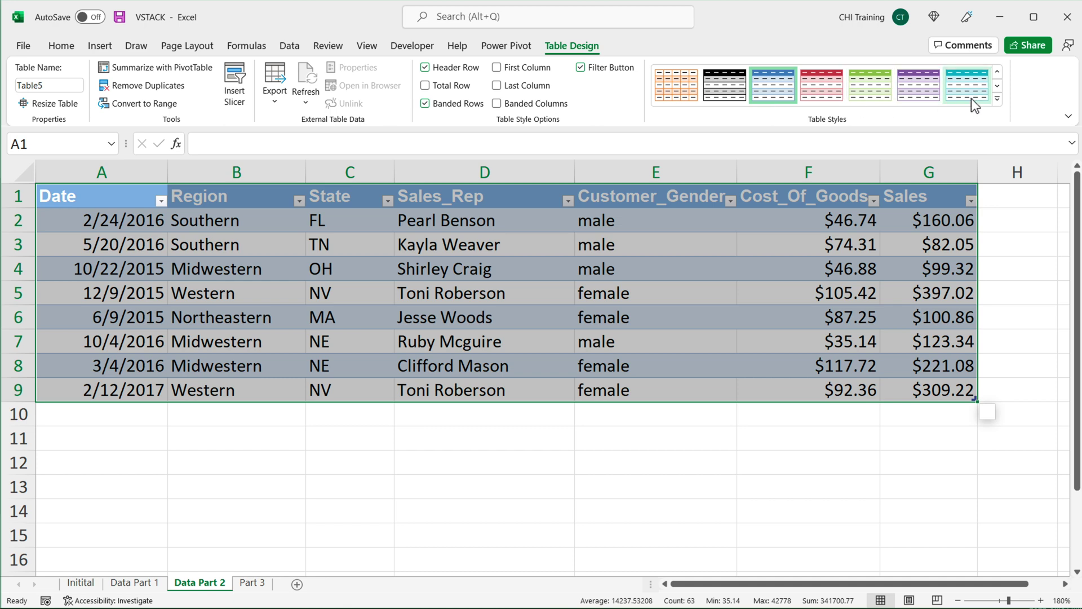
Apply the first plain Light style and rename the table Partial2
left_click(999, 108)
left_click(686, 98)
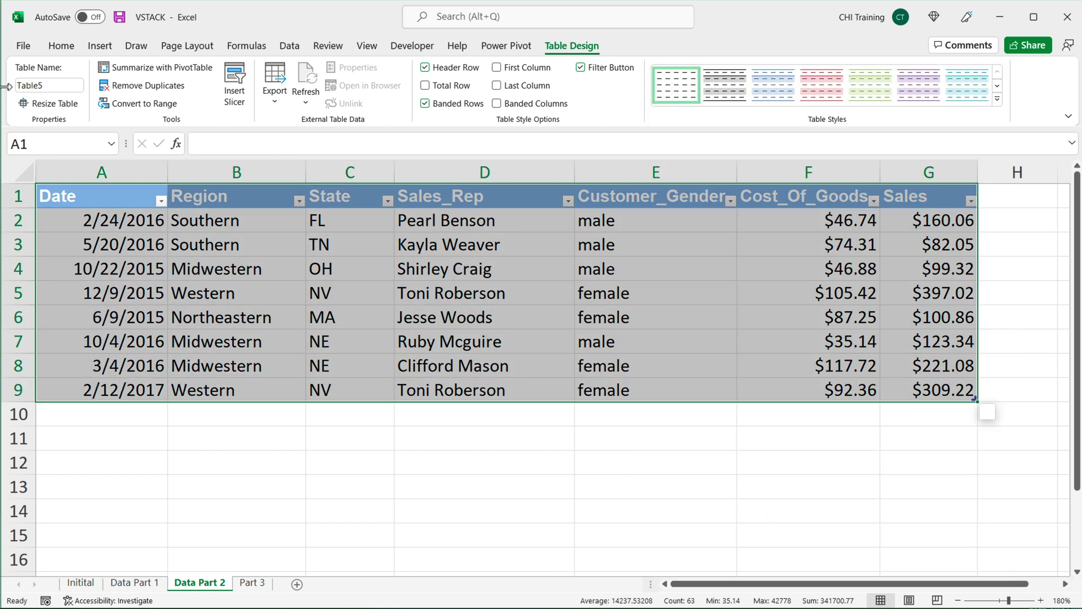
left_click(48, 86)
type("Partial2")
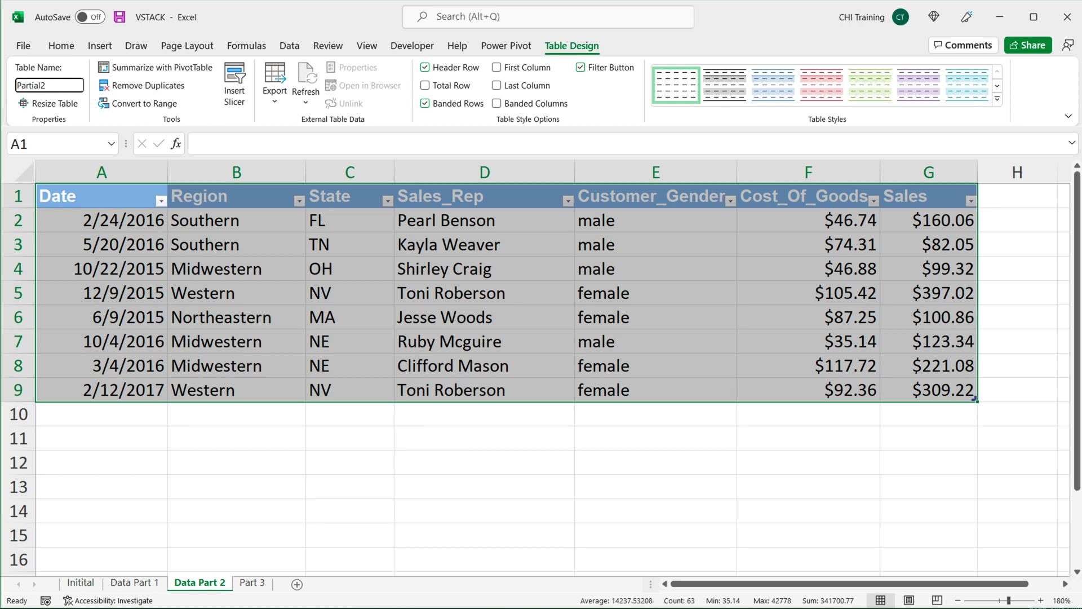
key("Return")
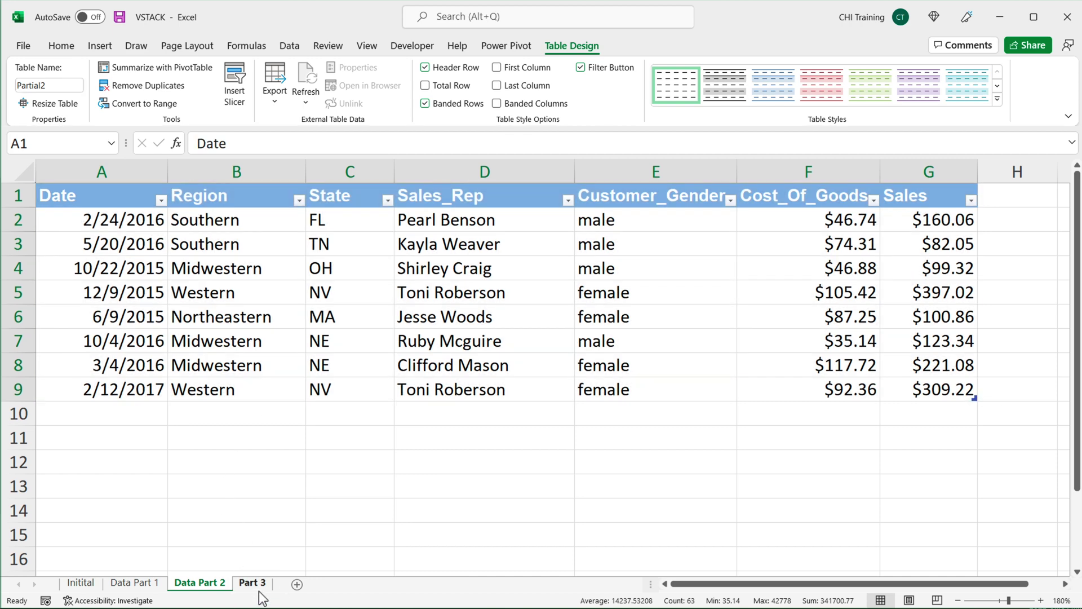
Convert the Part 3 range A1:G12 into an Excel table
left_click(252, 582)
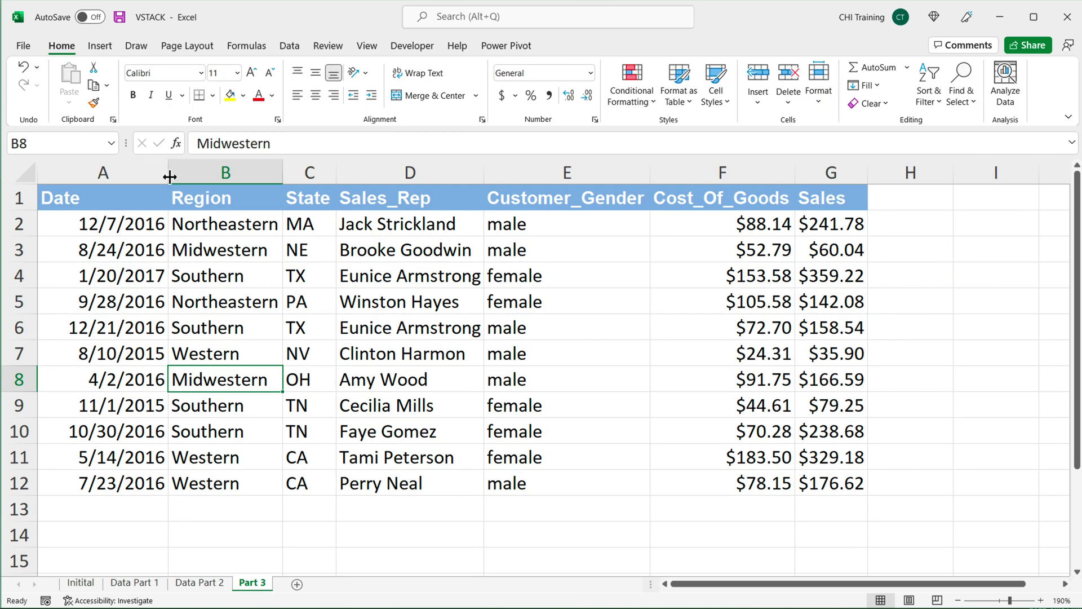
left_click_drag(113, 197, 802, 487)
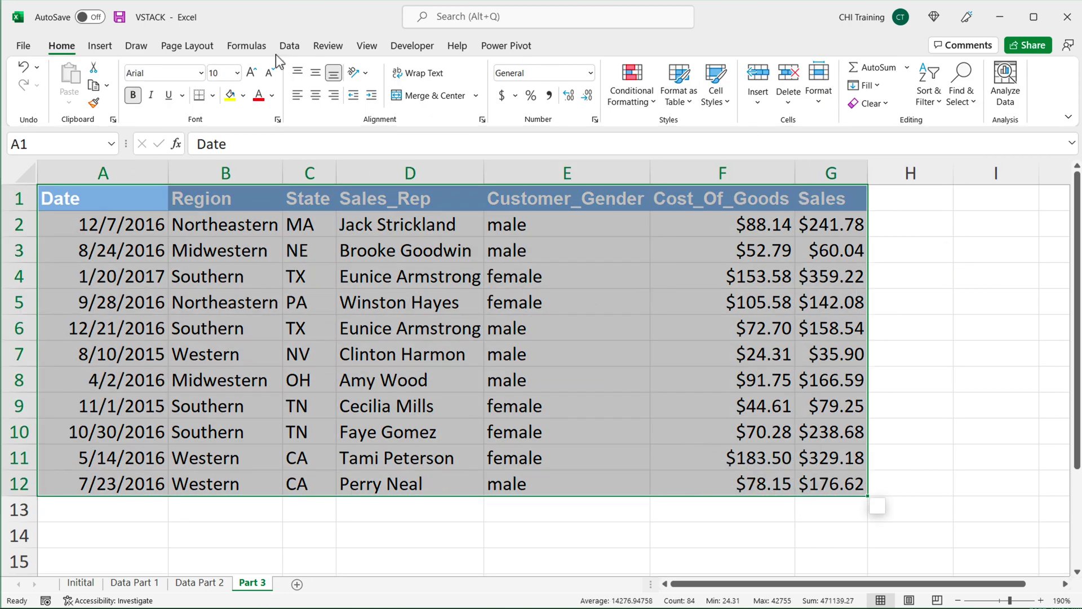
left_click(100, 46)
left_click(133, 79)
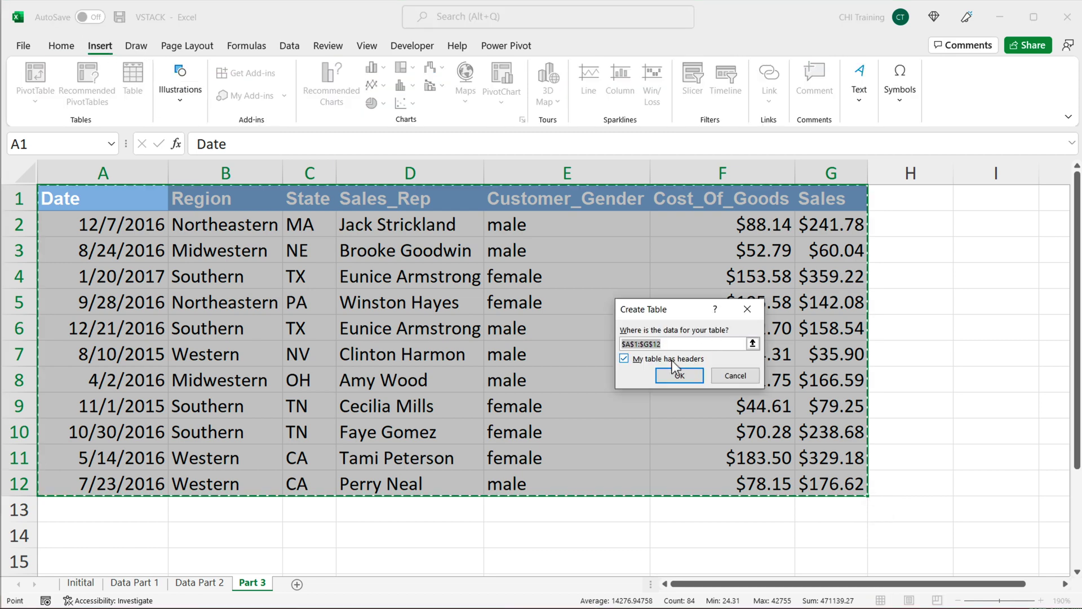
left_click(679, 375)
Give the table the first Light style, hide its filter buttons, and name it Partial3
left_click(997, 101)
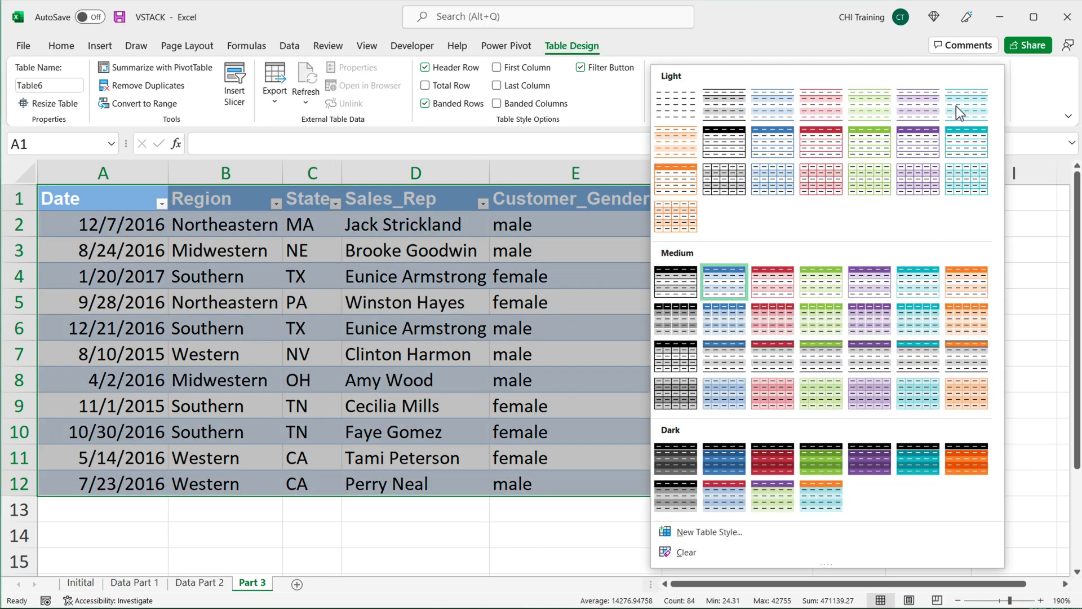
left_click(685, 107)
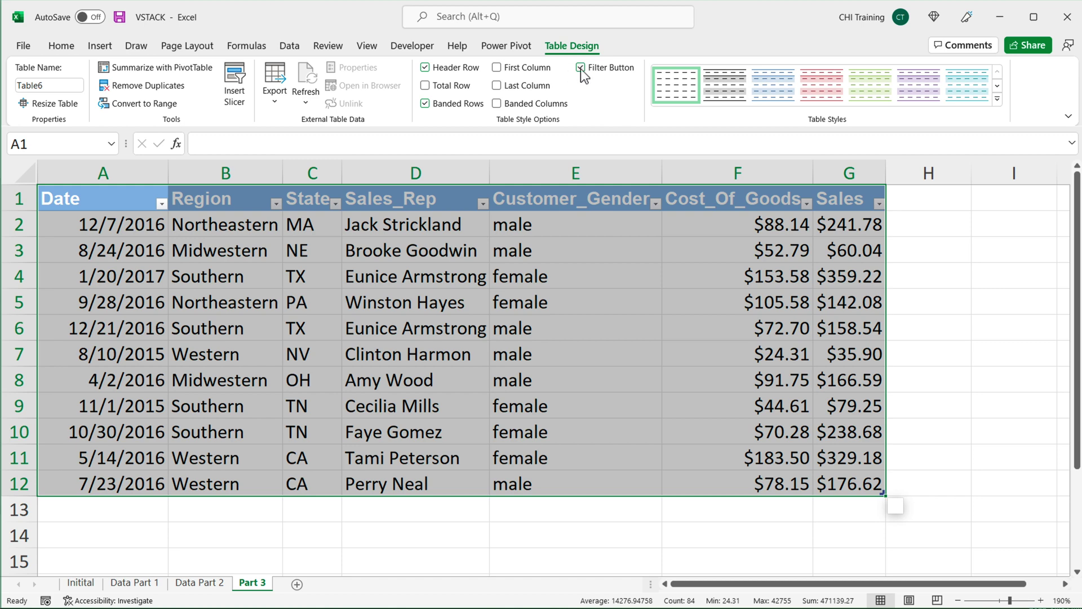
left_click(601, 74)
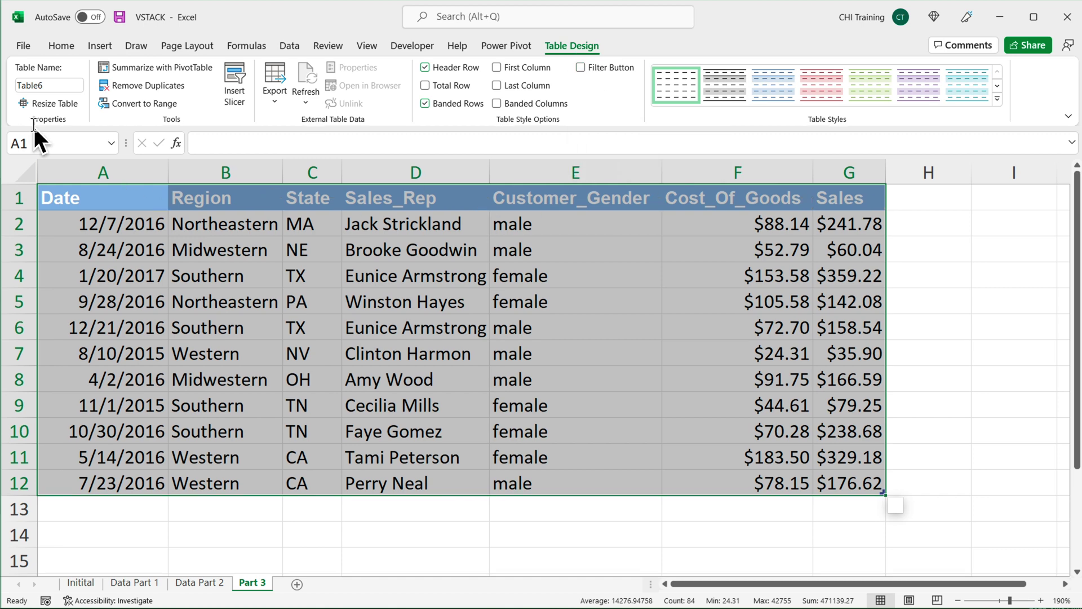
left_click(72, 85)
type("Partial3")
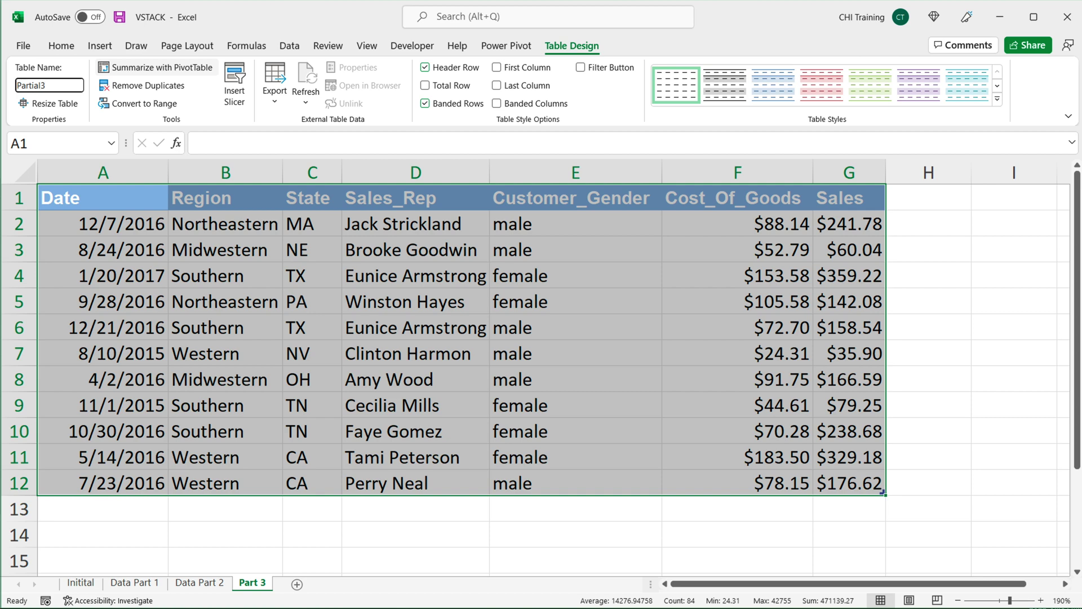
key("Return")
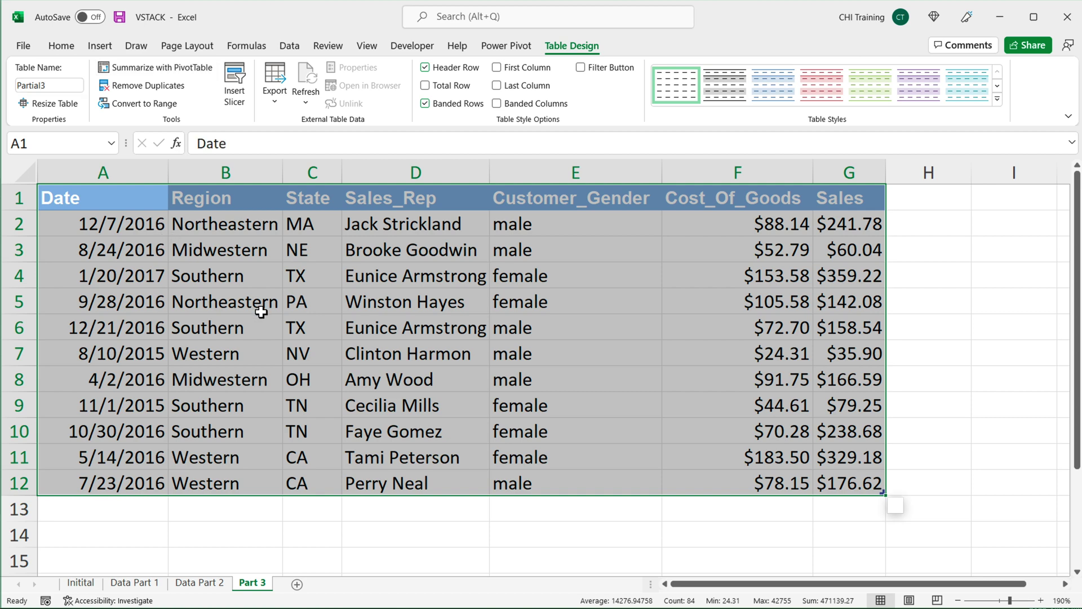
Add a new worksheet named Combined Data
left_click(297, 584)
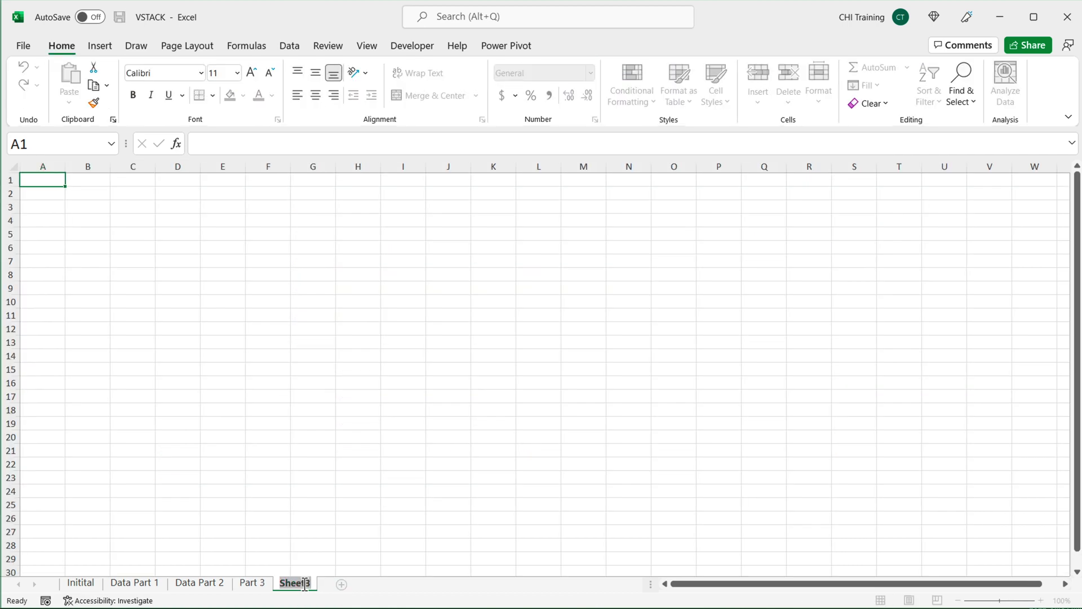
type("Combined")
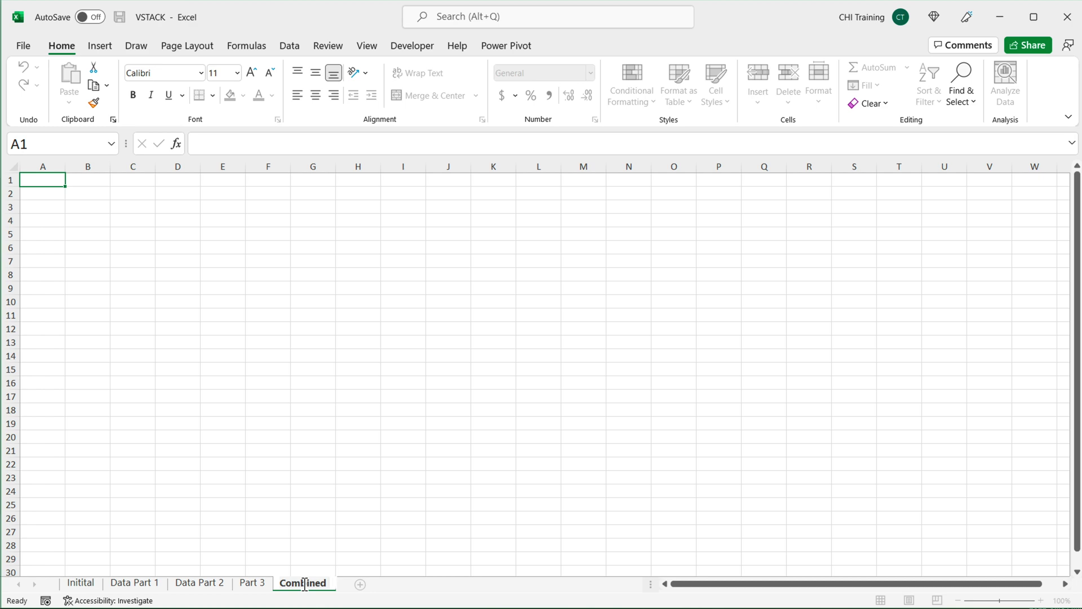
type(" Data")
key("Return")
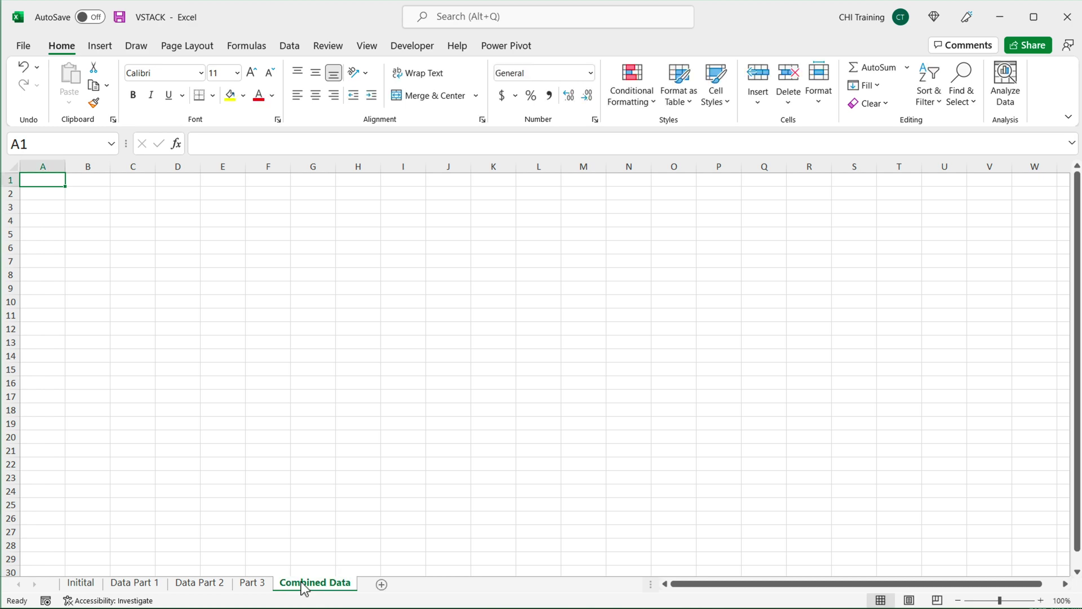
Copy the Part 3 headers Date through Sales into Combined Data's row 1
left_click(256, 586)
left_click_drag(104, 198, 845, 194)
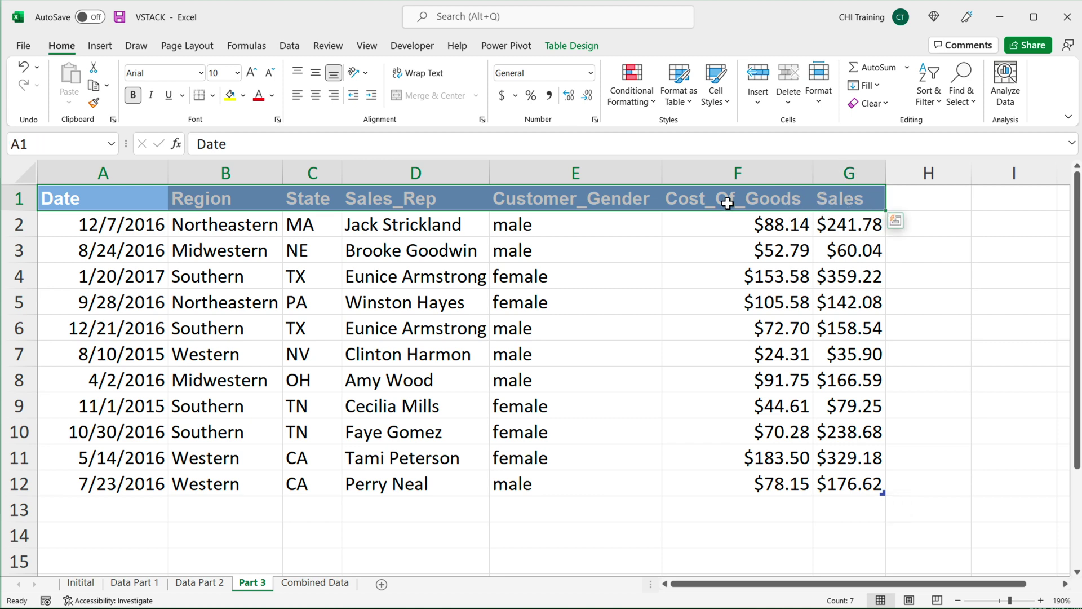
left_click(228, 192)
right_click(228, 191)
left_click(150, 198)
left_click_drag(136, 197, 797, 210)
key("ctrl+c")
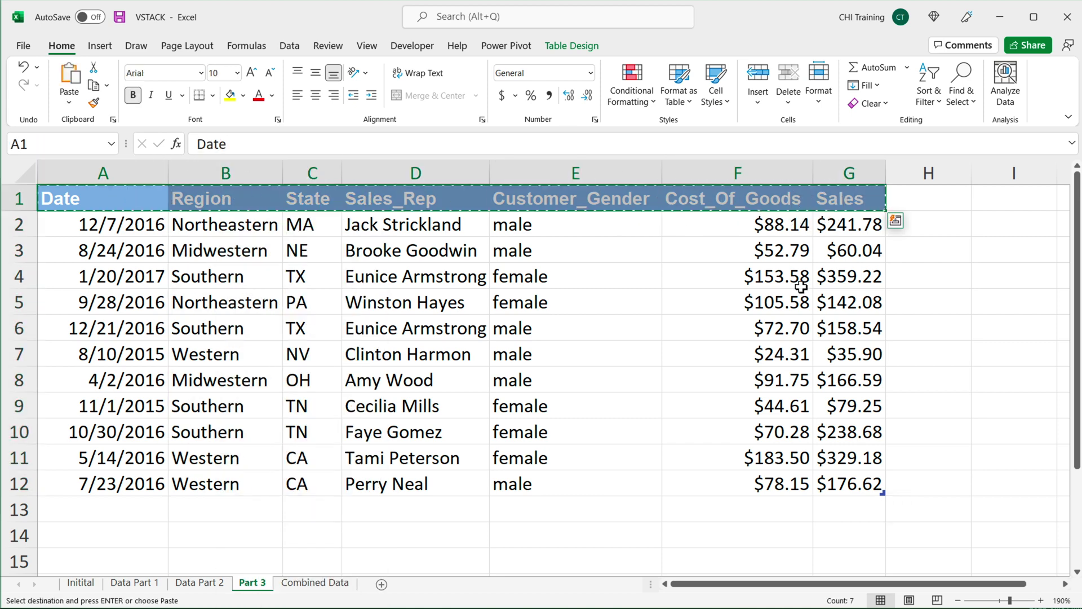
left_click(315, 582)
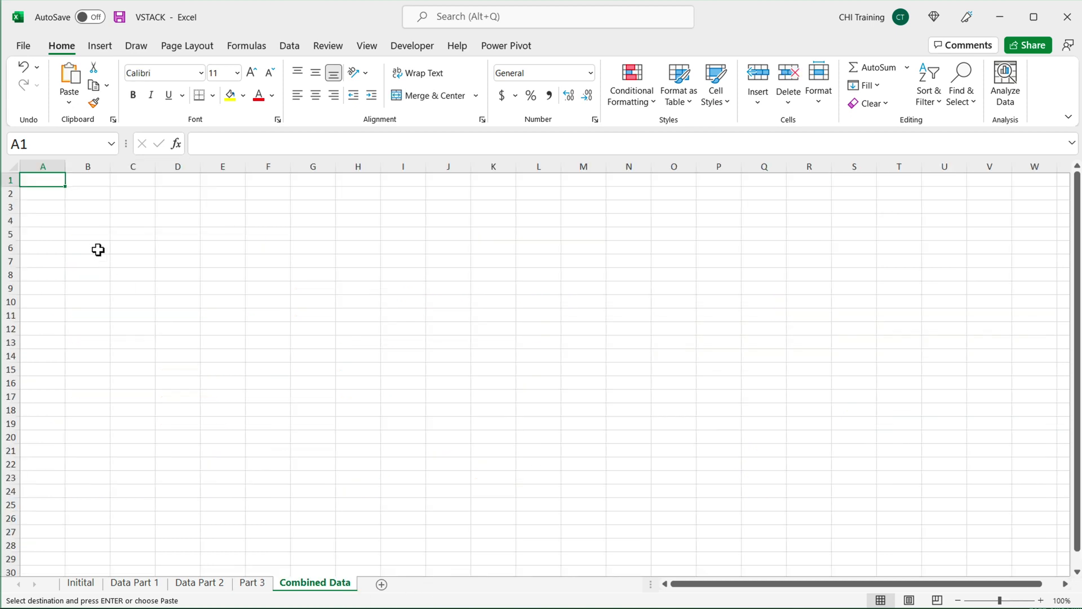
key("ctrl+v")
scroll(81, 218, "up", 3, "ctrl")
In A2 begin =VSTACK(HANDLEBLANKS(Partial1),HANDLEBLANKS(Partial2) using autocomplete
left_click(79, 208)
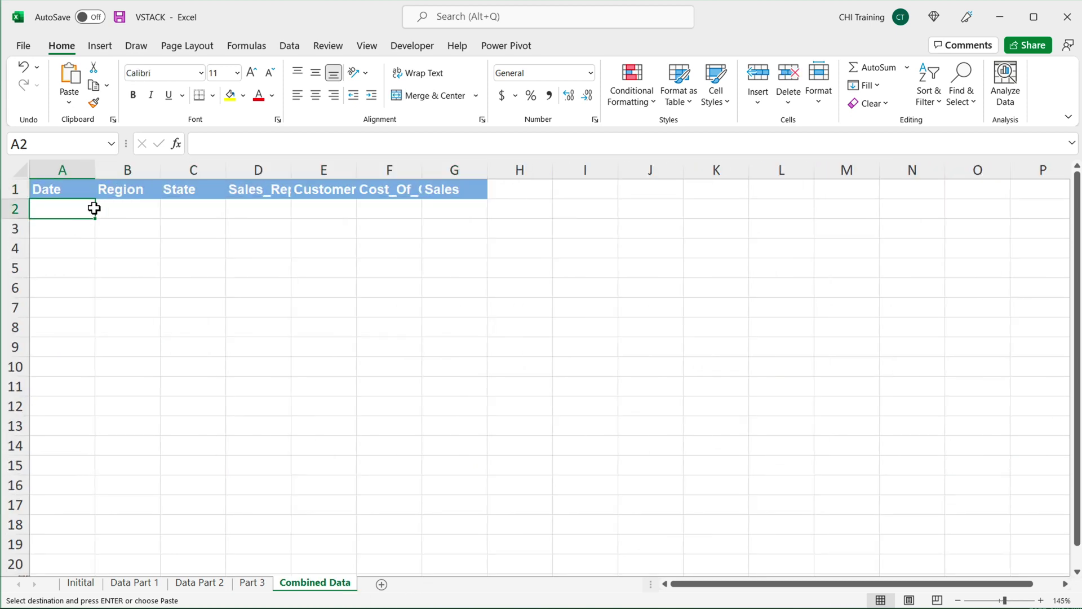
type("=VSTACK(")
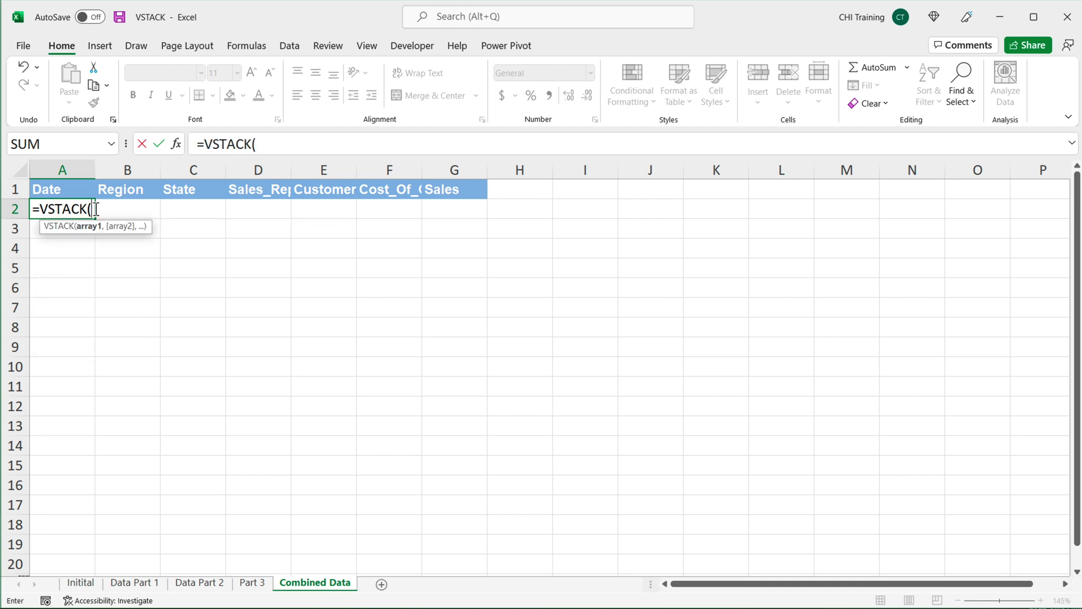
type("HAN")
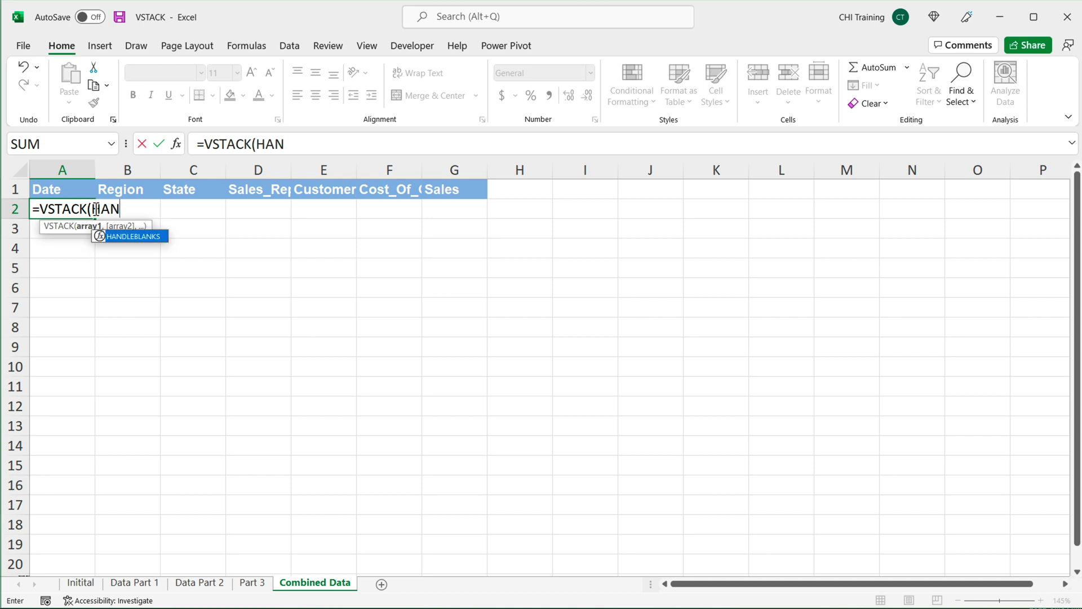
key("Tab")
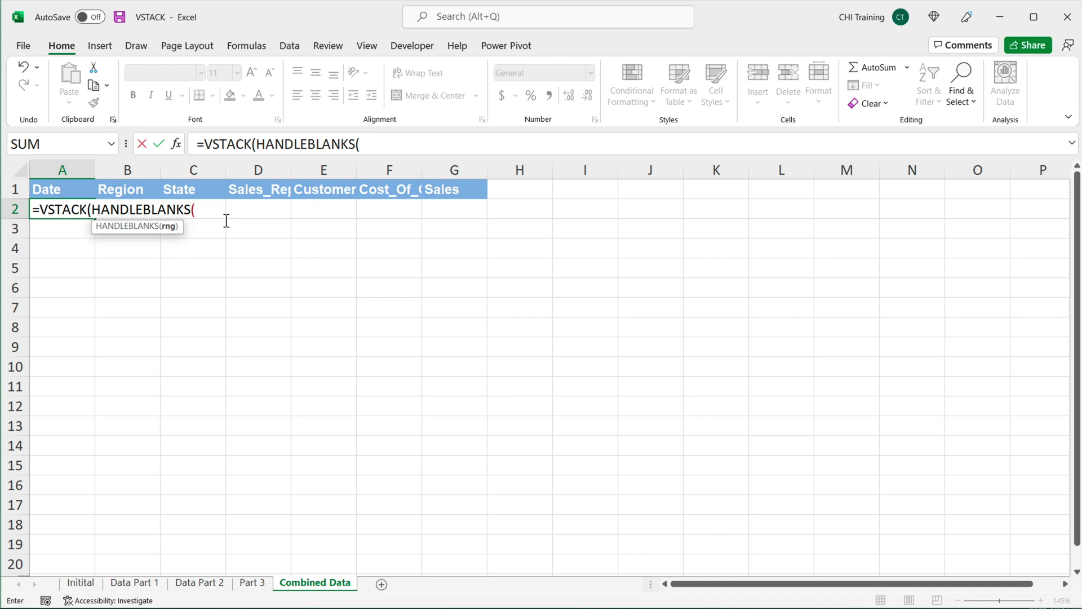
type("par")
key("Tab")
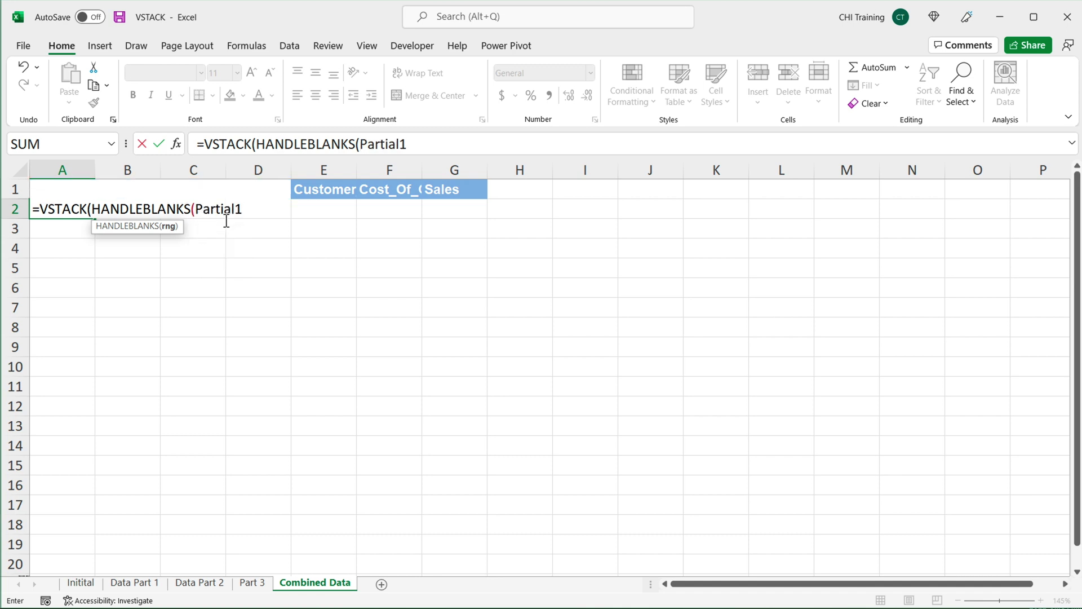
type(")")
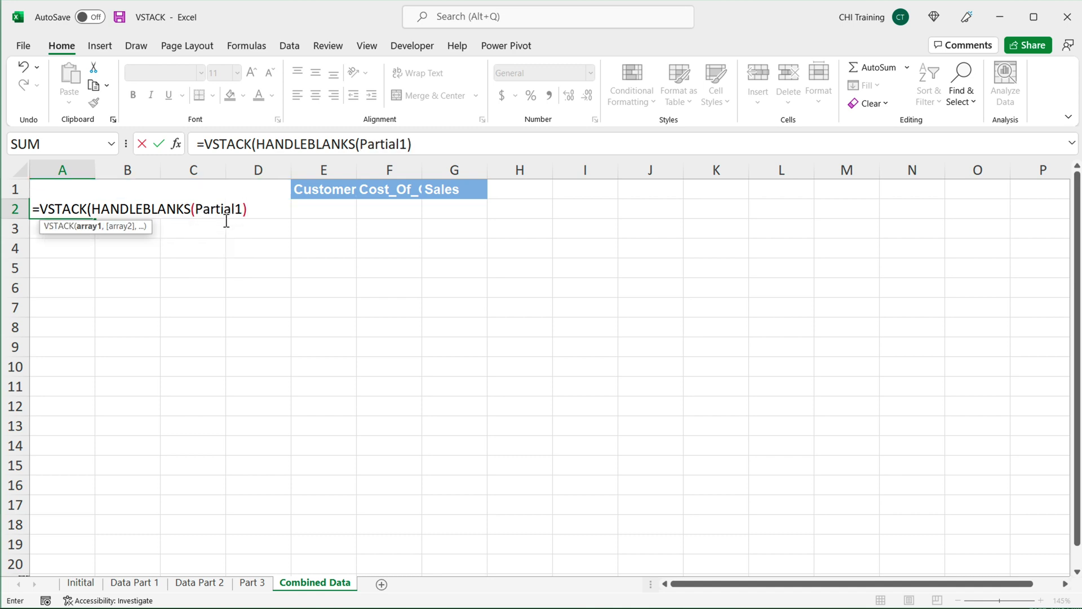
type(",hand")
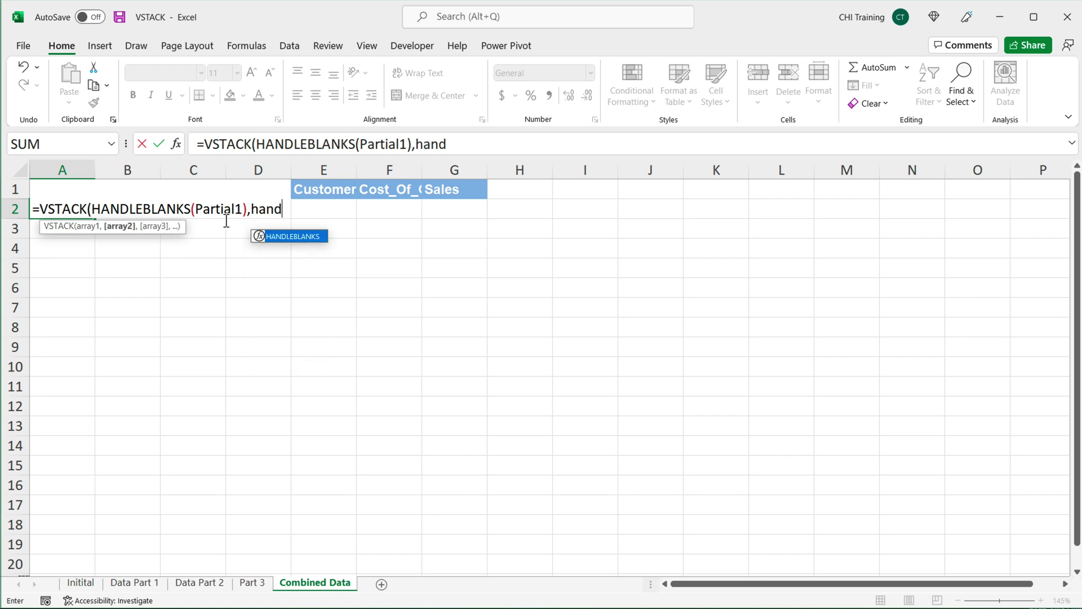
key("Tab")
type("pa")
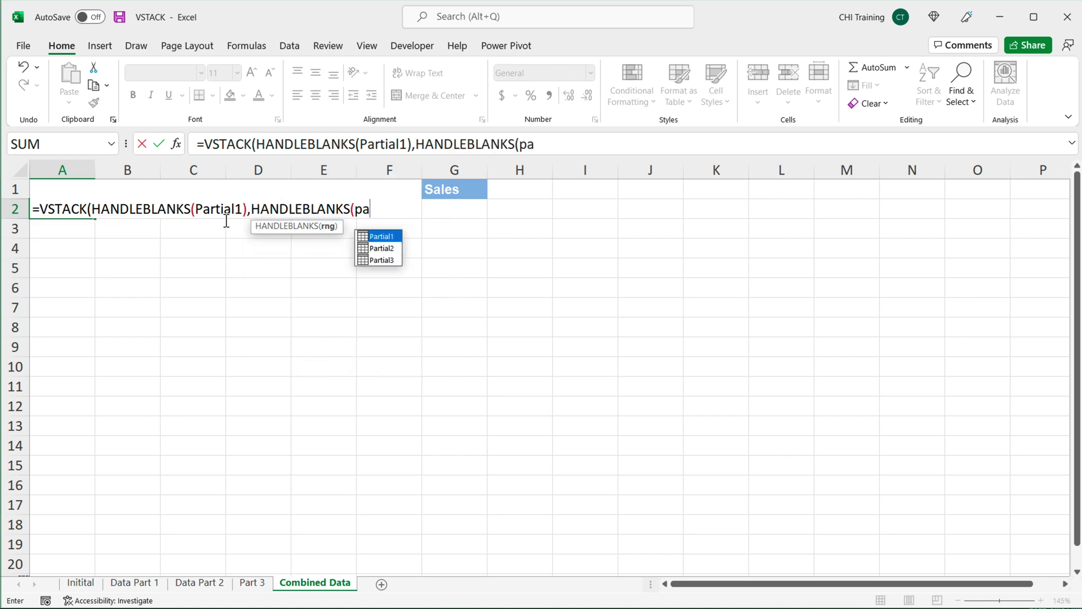
type("rt")
key("Down")
key("Tab")
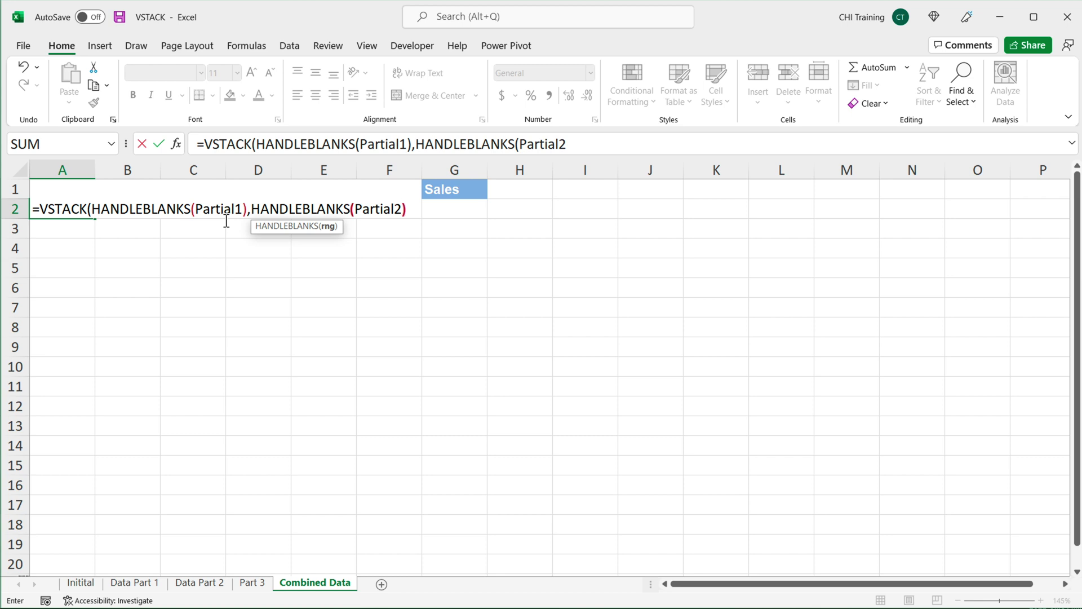
Finish the formula with HANDLEBLANKS(Partial3), close the parentheses, and enter it
type("),")
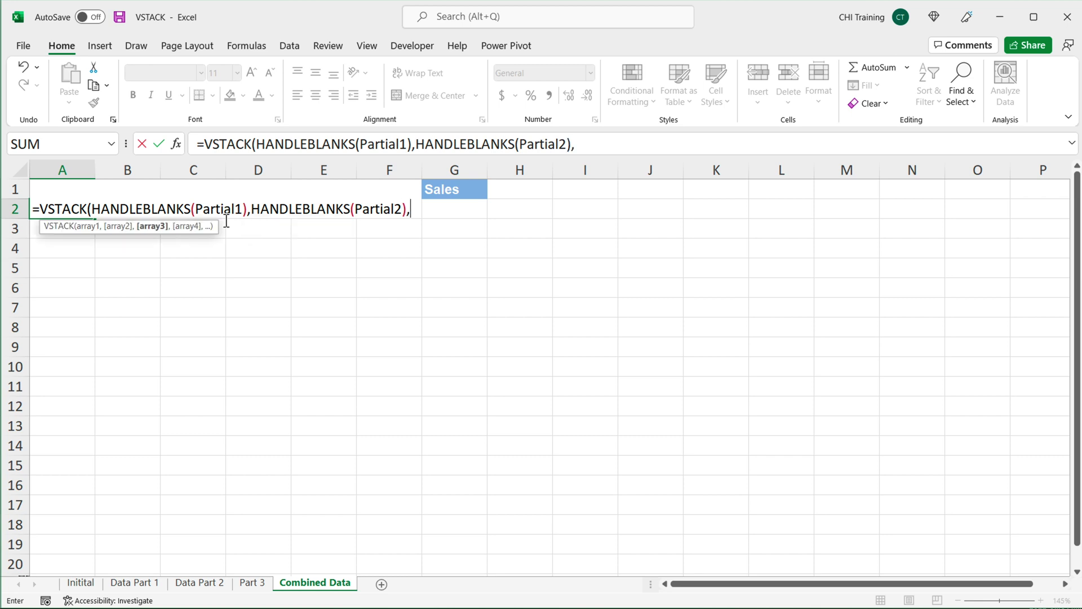
type("HA")
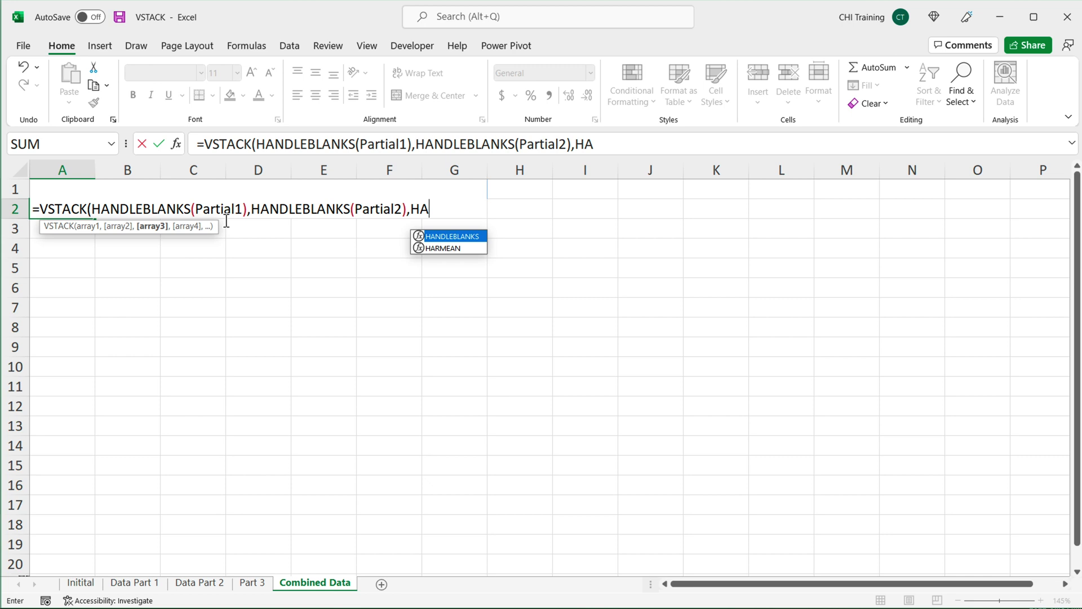
key("Tab")
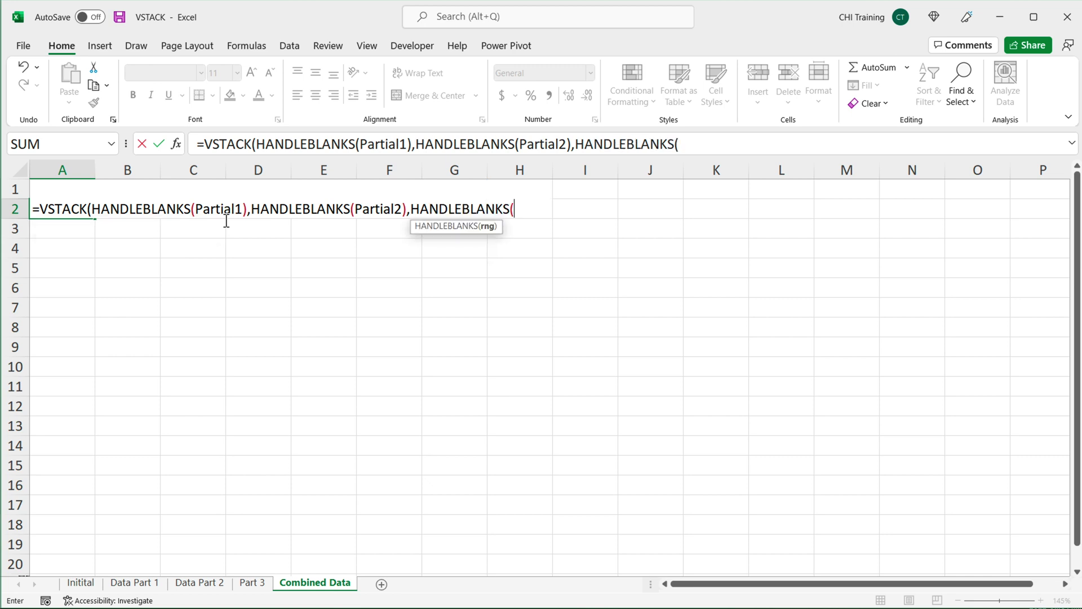
type("pa")
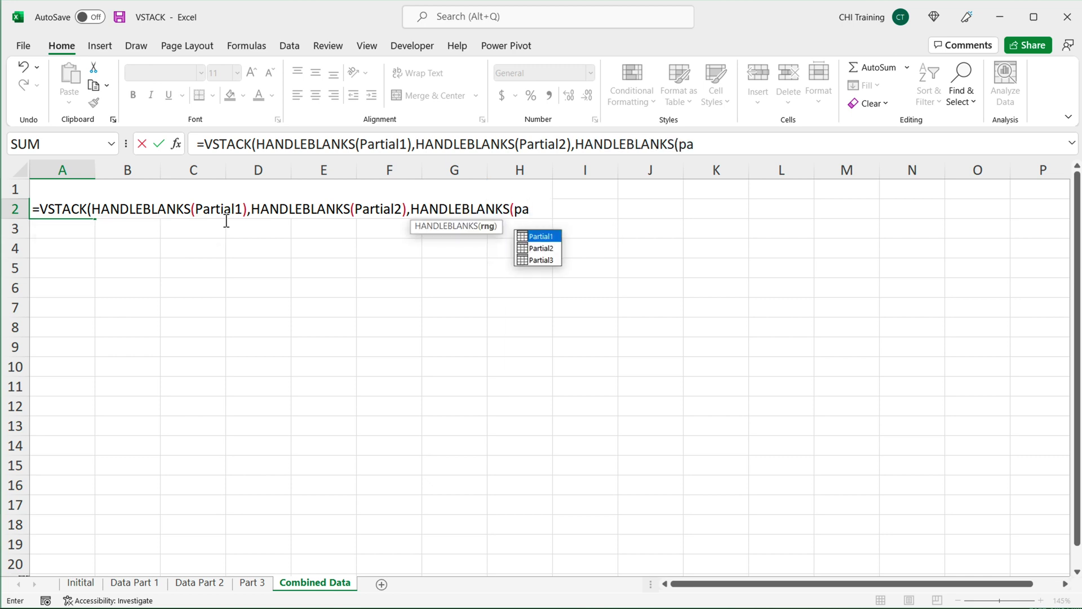
key("Down")
key("Down")
key("Tab")
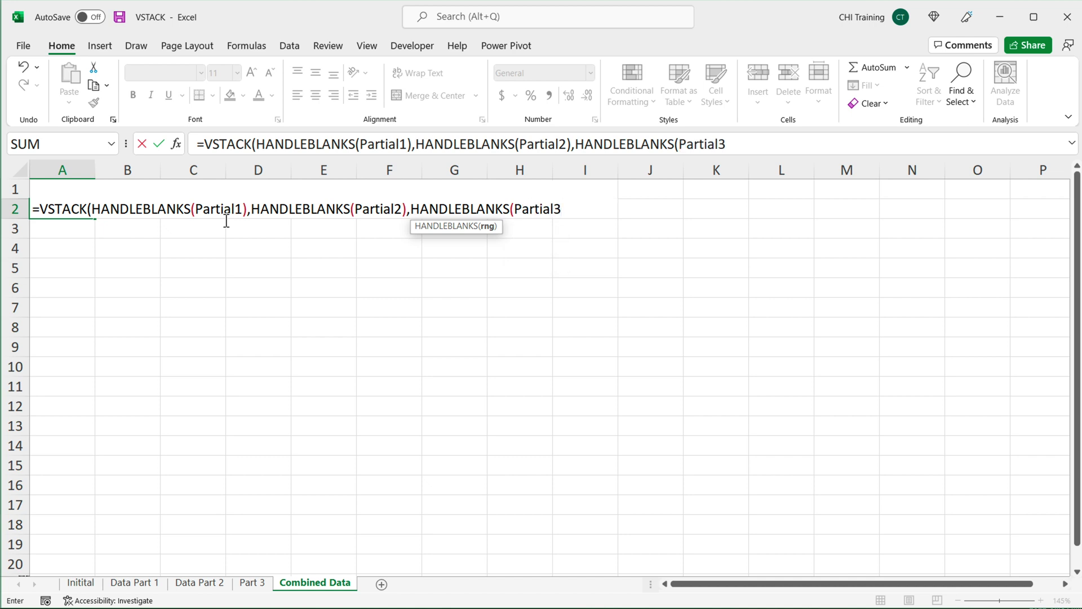
type(")")
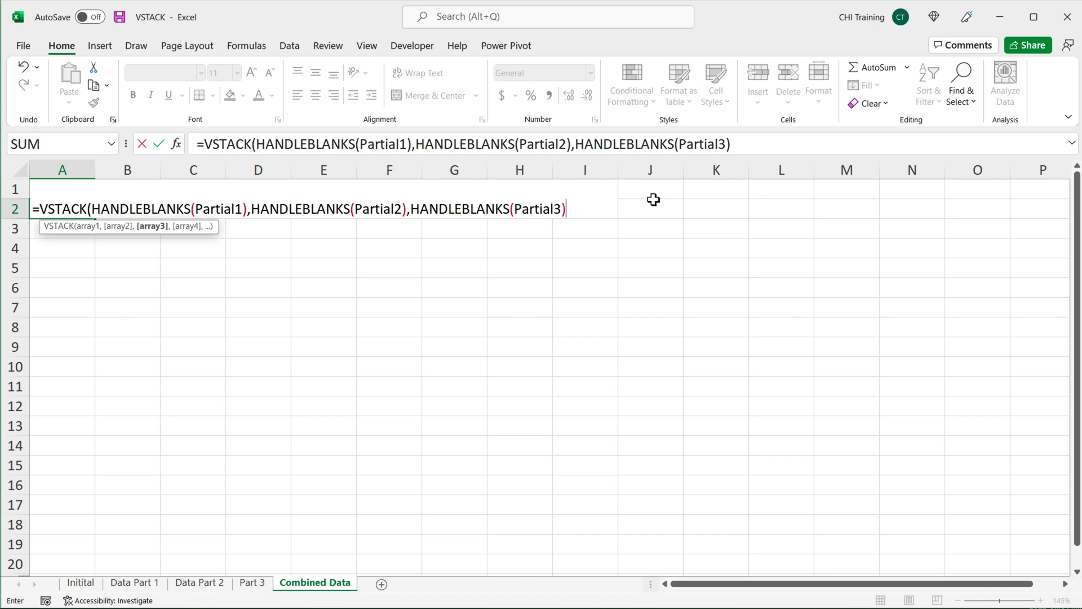
type(")")
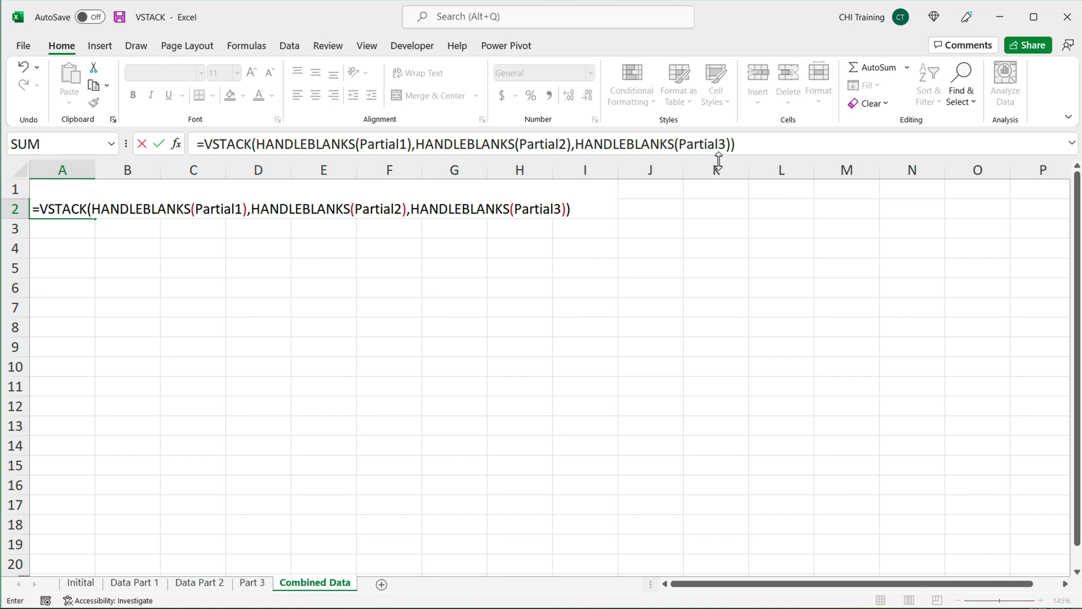
key("Return")
Format the Date column A as Short Date
scroll(218, 343, "down", 1)
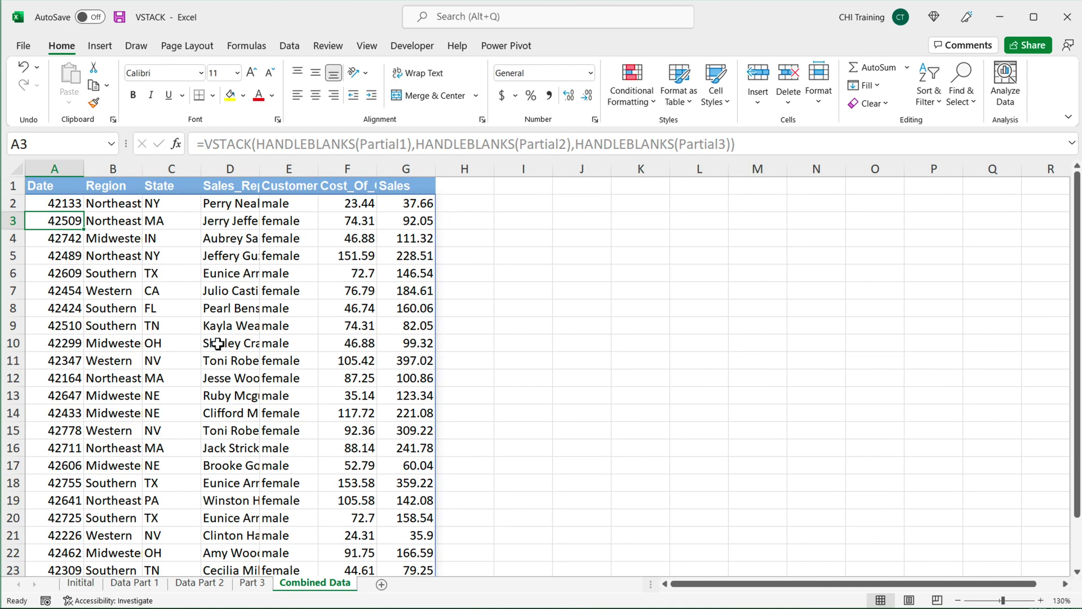
left_click(54, 169)
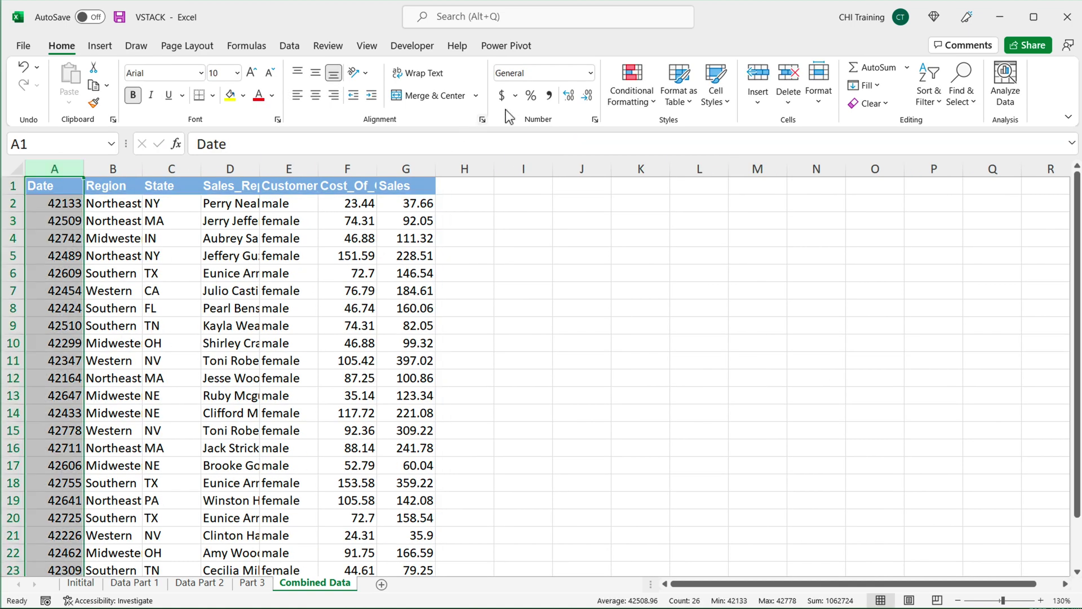
left_click(590, 73)
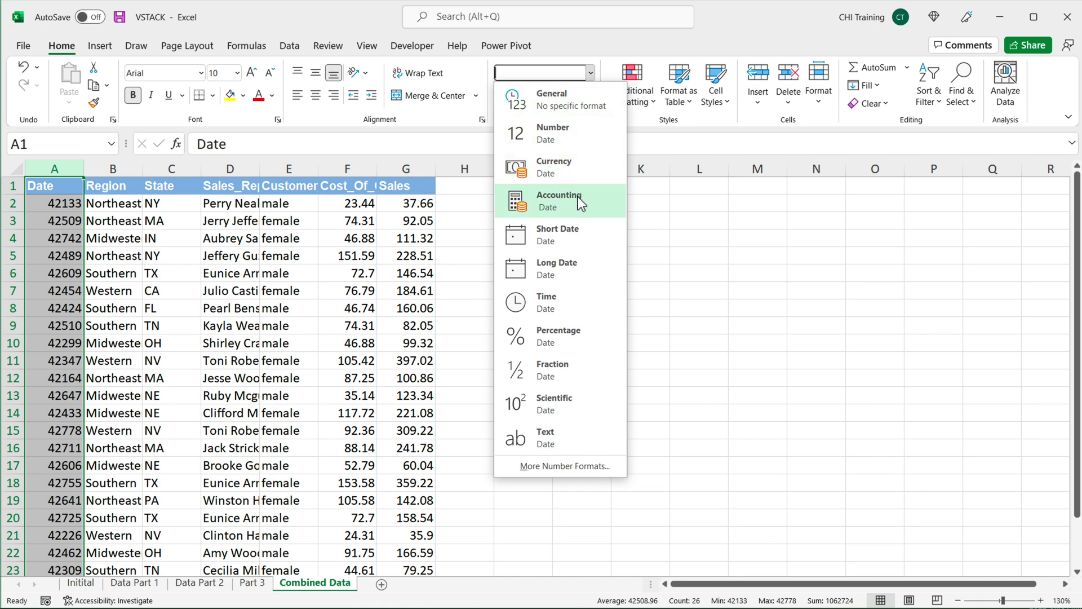
left_click(579, 234)
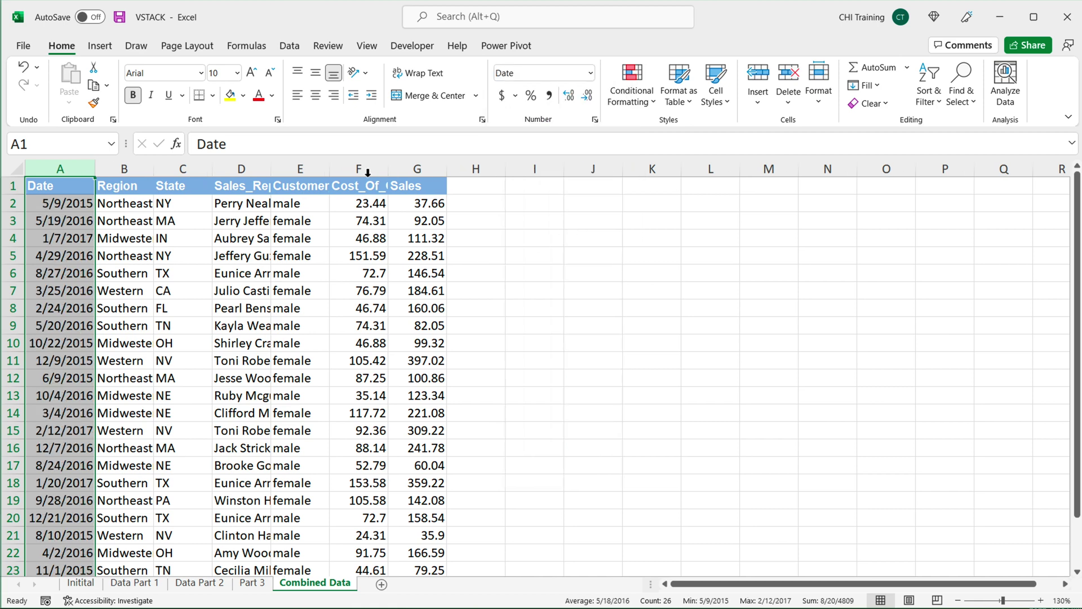
AutoFit the widths of columns B through G
left_click_drag(135, 169, 448, 168)
double_click(448, 168)
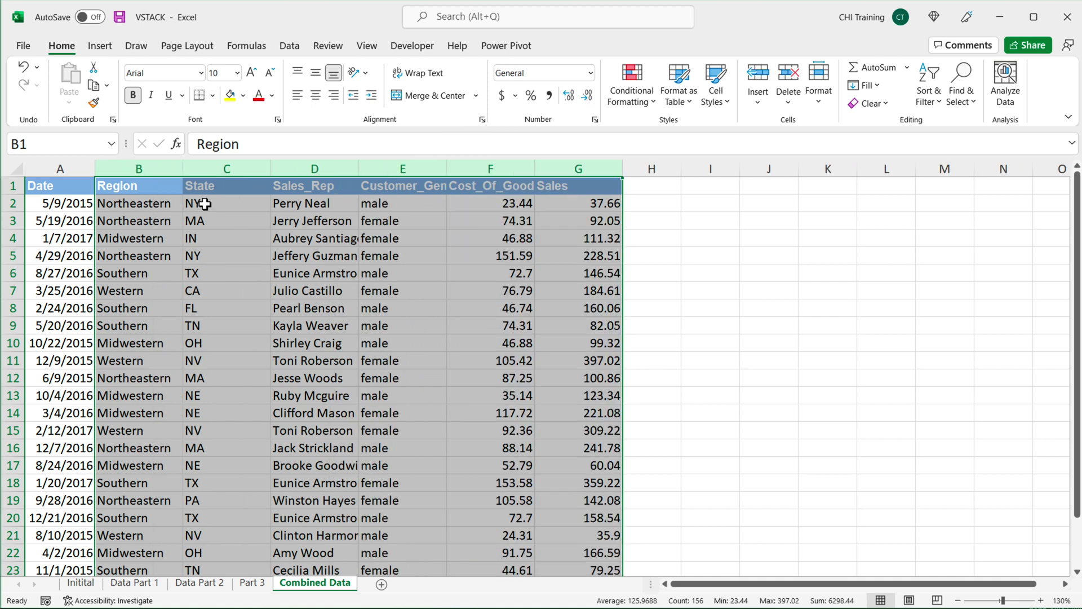
left_click(86, 186)
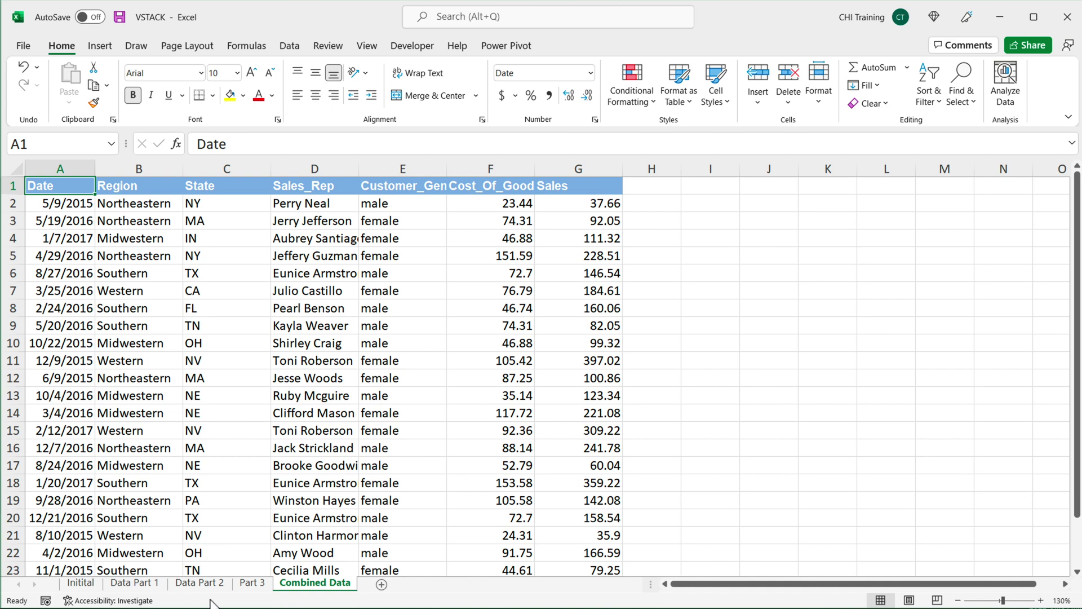
scroll(369, 434, "down", 3)
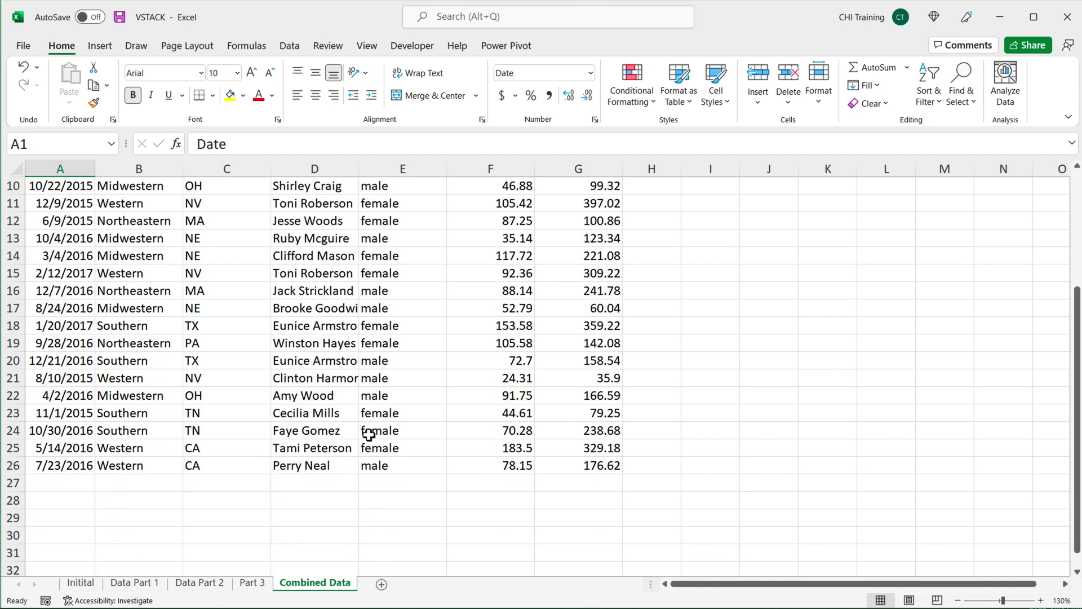
scroll(369, 434, "up", 3)
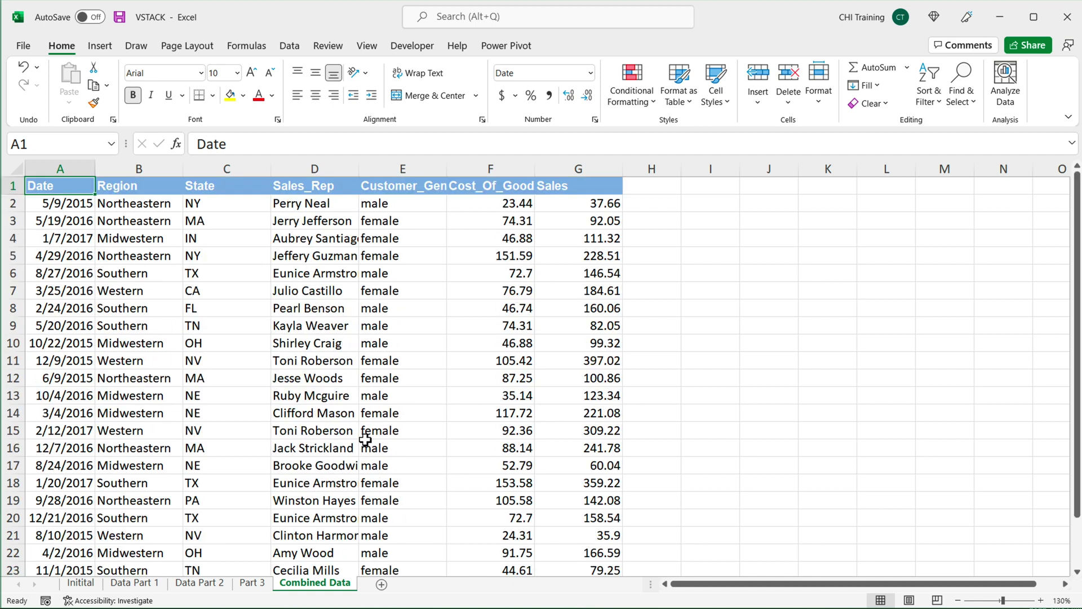